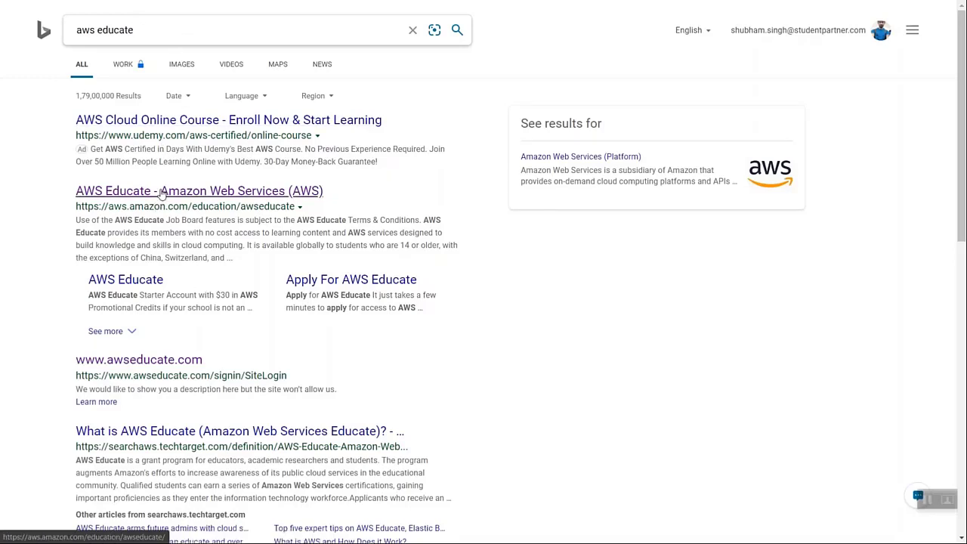
# - Sign in to AWS Educate from its website and open the AWS Educate Starter Account
pyautogui.click(229, 193)
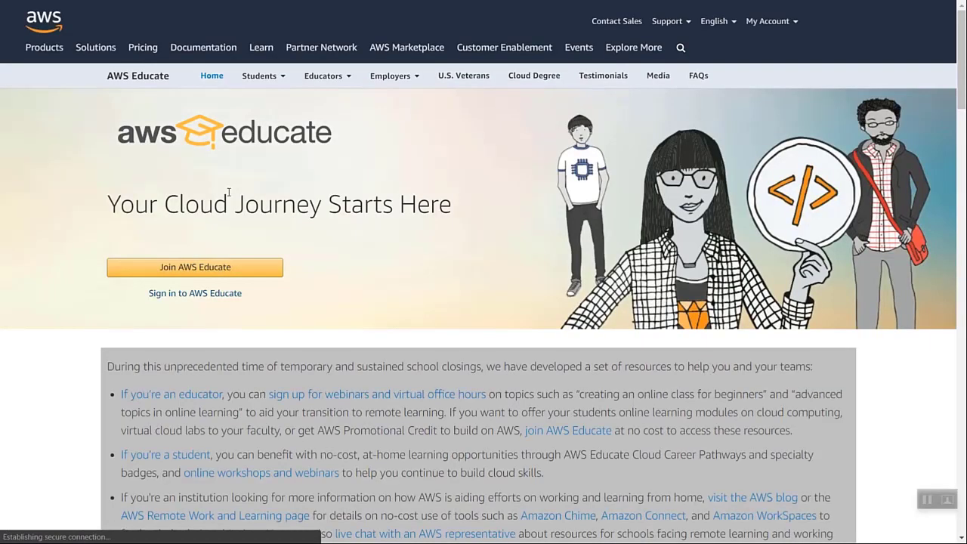
pyautogui.click(212, 301)
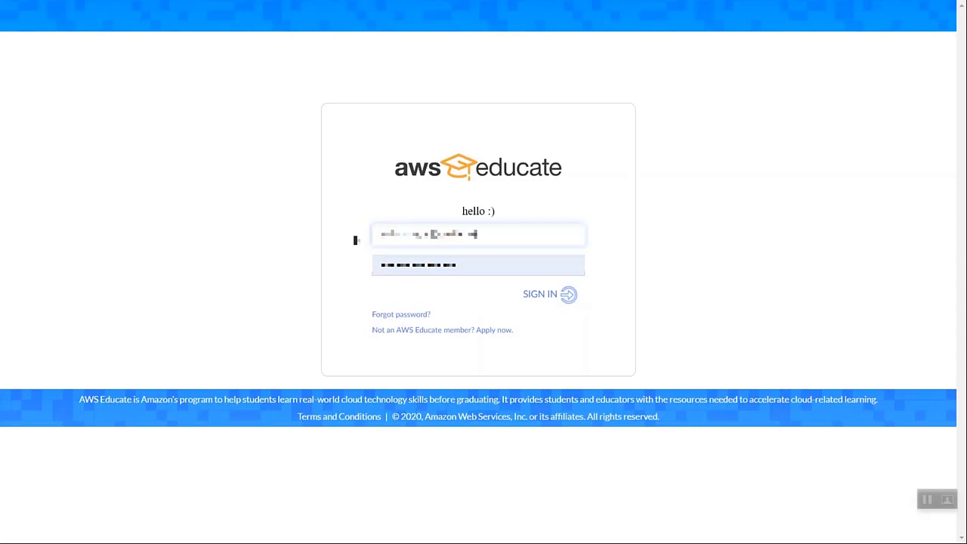
pyautogui.click(555, 295)
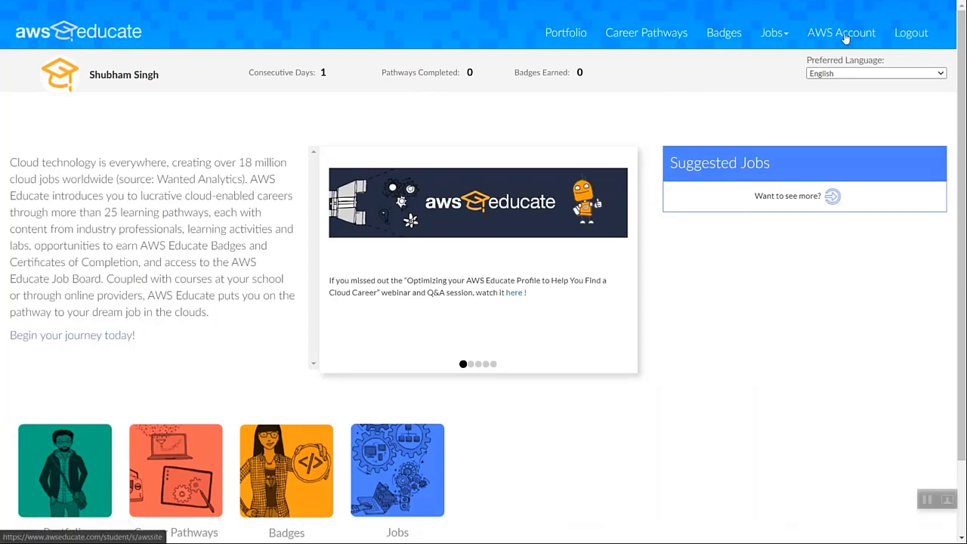
pyautogui.click(841, 32)
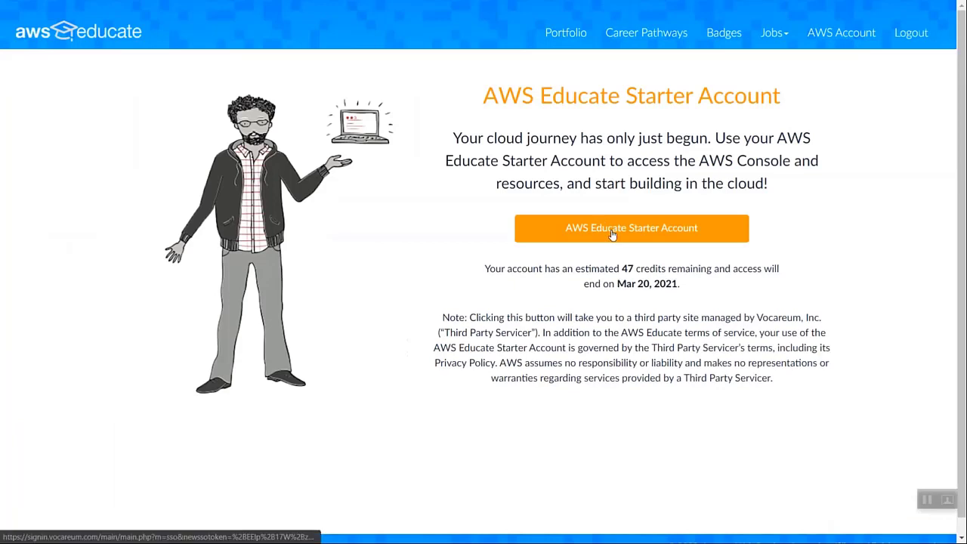
pyautogui.click(612, 235)
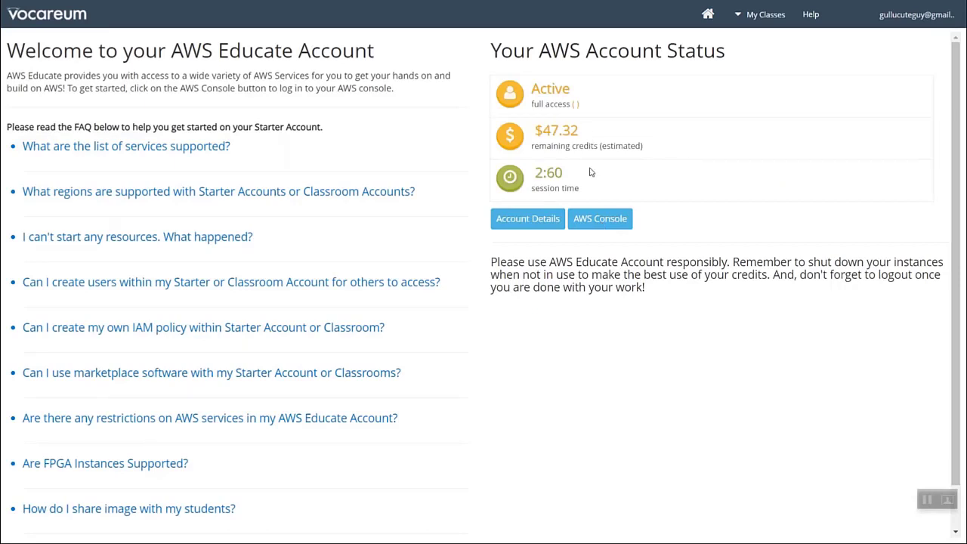
# - View the AWS CLI credentials in the Starter Account's details and close them
pyautogui.click(529, 221)
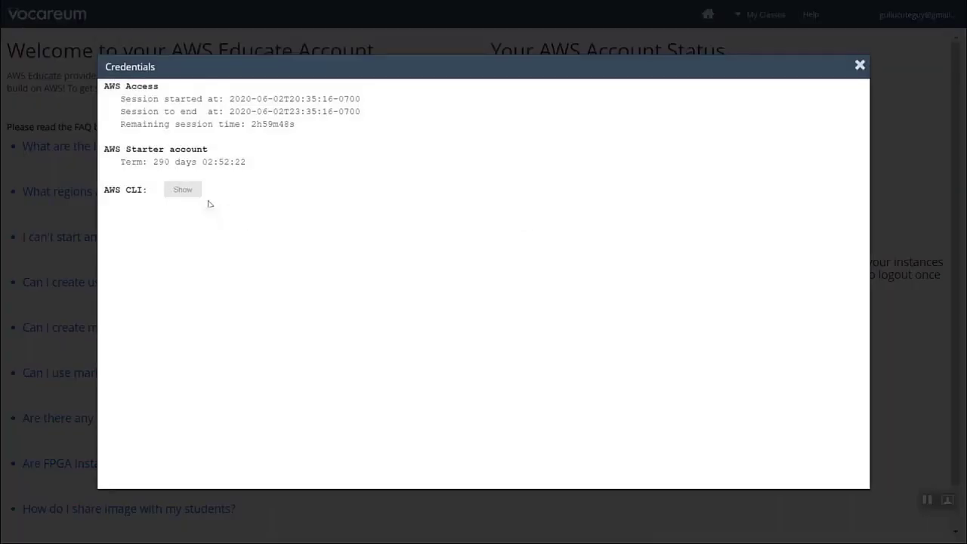
pyautogui.click(185, 190)
pyautogui.moveTo(121, 216); pyautogui.dragTo(525, 304)
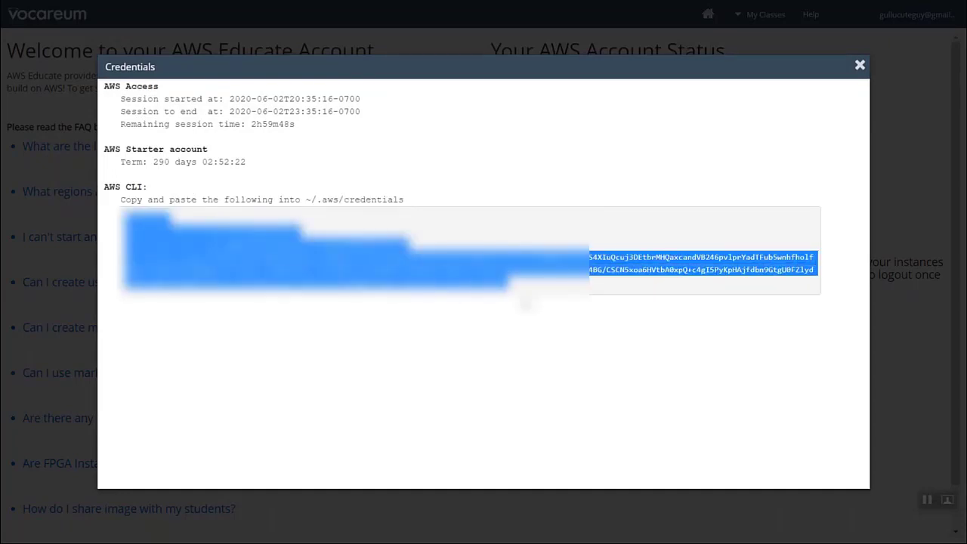
pyautogui.click(535, 304)
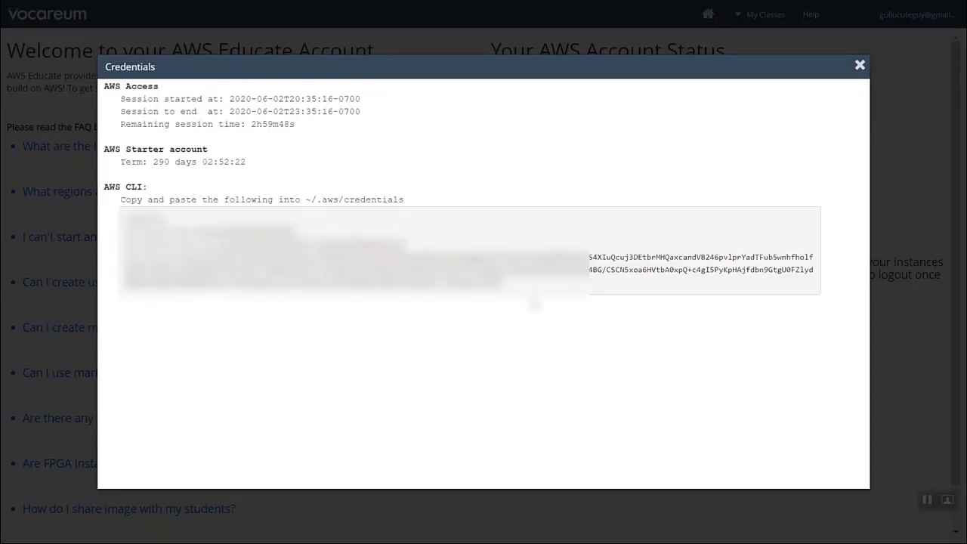
pyautogui.click(860, 67)
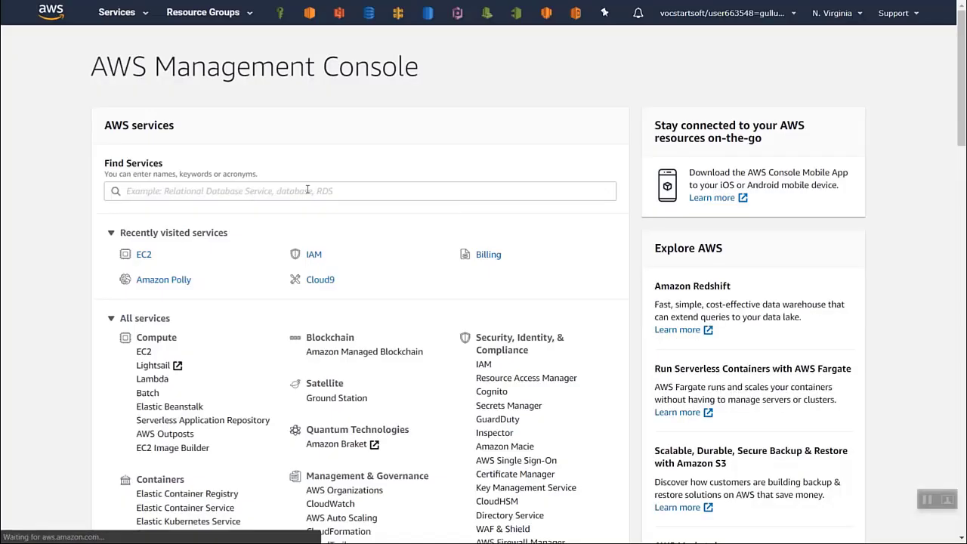
# - Open the AWS Management Console and find the EC2 service
pyautogui.click(308, 190)
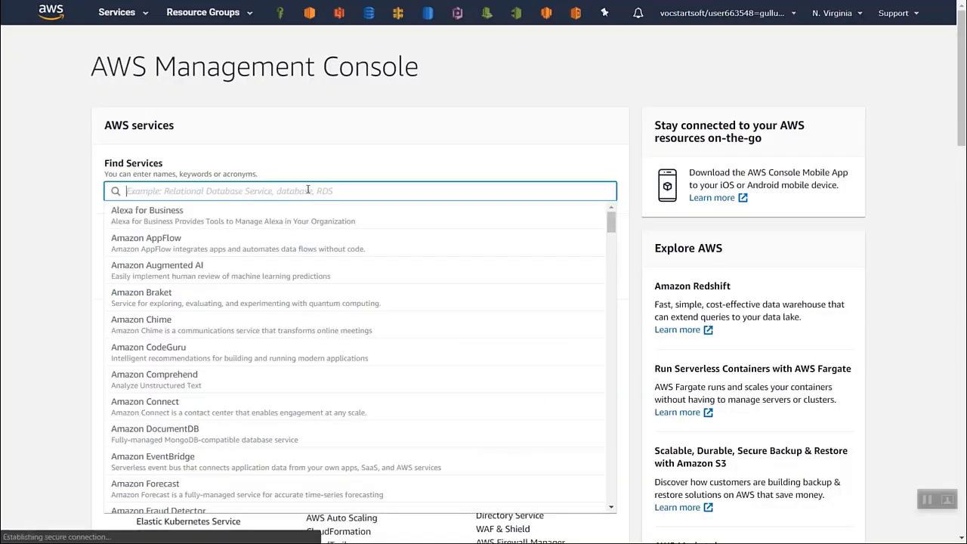
pyautogui.write('E')
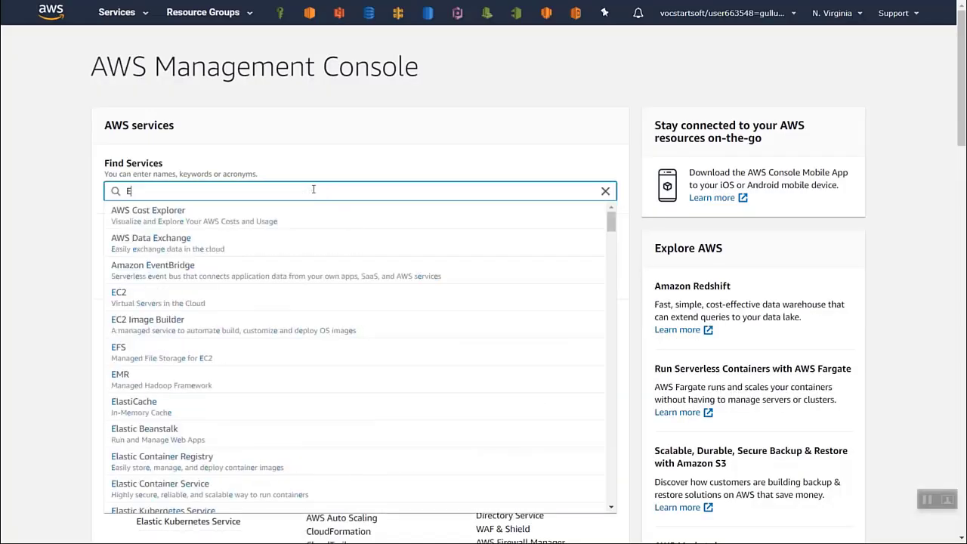
pyautogui.write('c2')
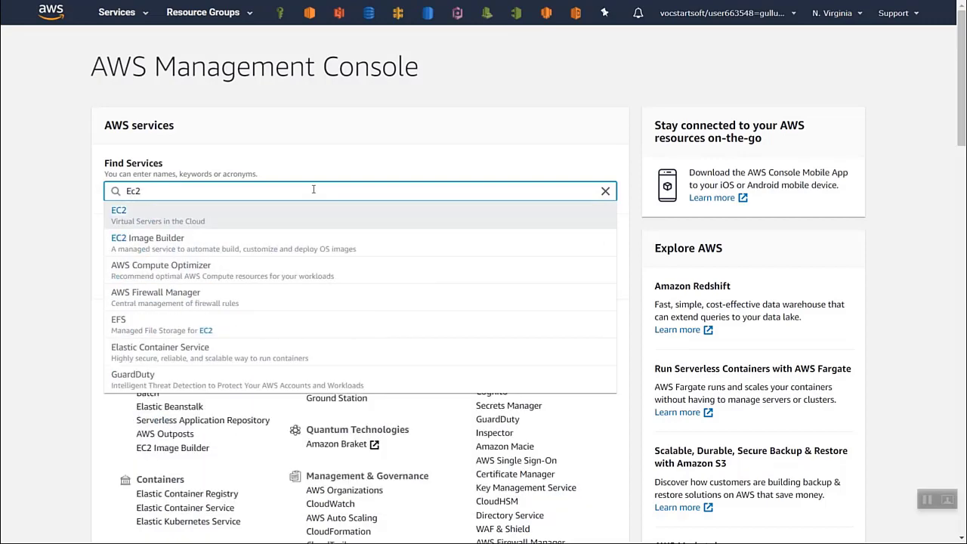
pyautogui.click(194, 216)
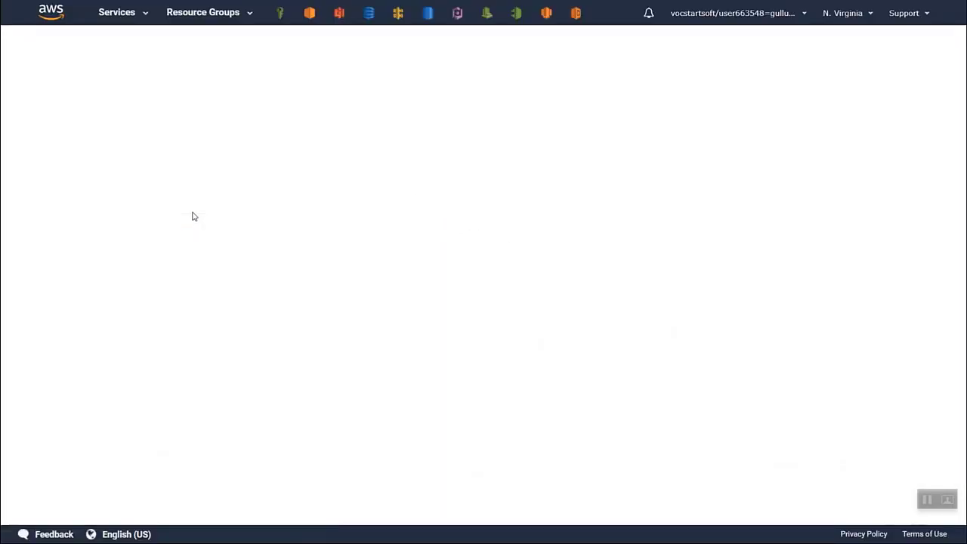
# - Switch the region to Asia Pacific (Mumbai) and start launching a new EC2 instance
pyautogui.click(845, 13)
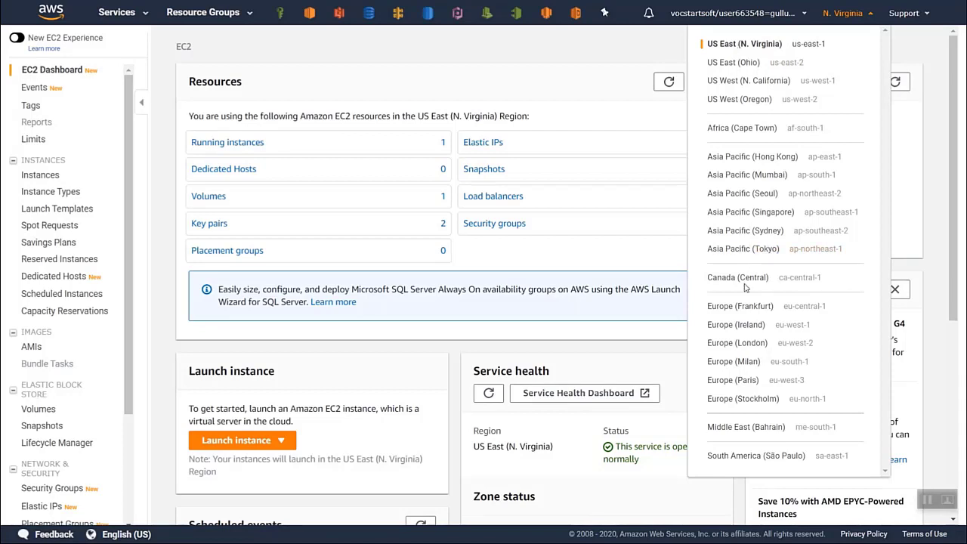
pyautogui.click(732, 180)
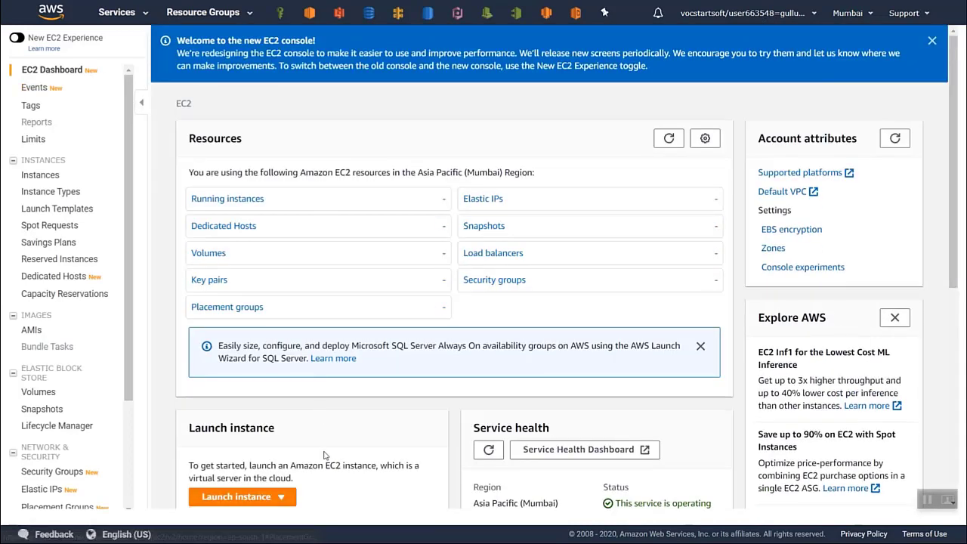
pyautogui.click(257, 499)
pyautogui.click(225, 457)
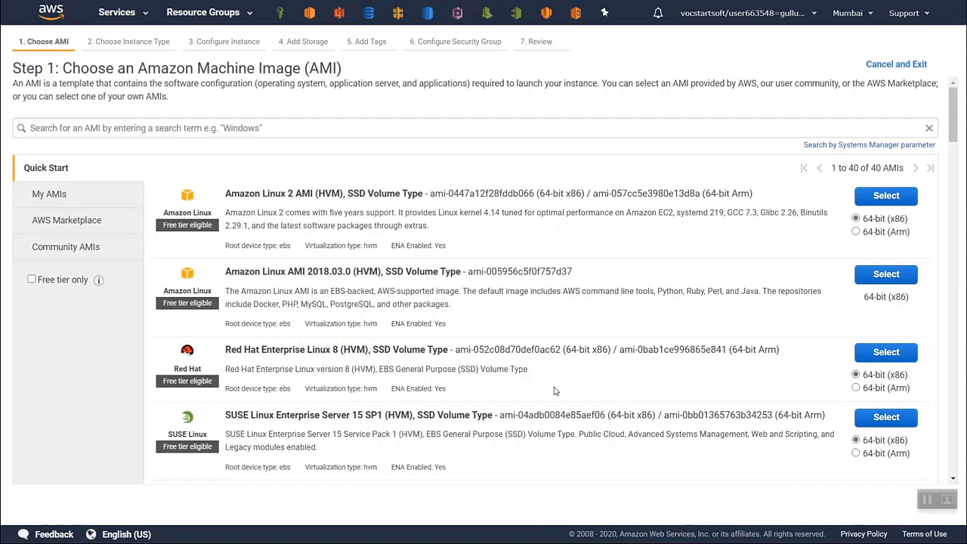
# - Look through the Quick Start machine images offered for the Mumbai region
pyautogui.scroll(-5, 554, 391)
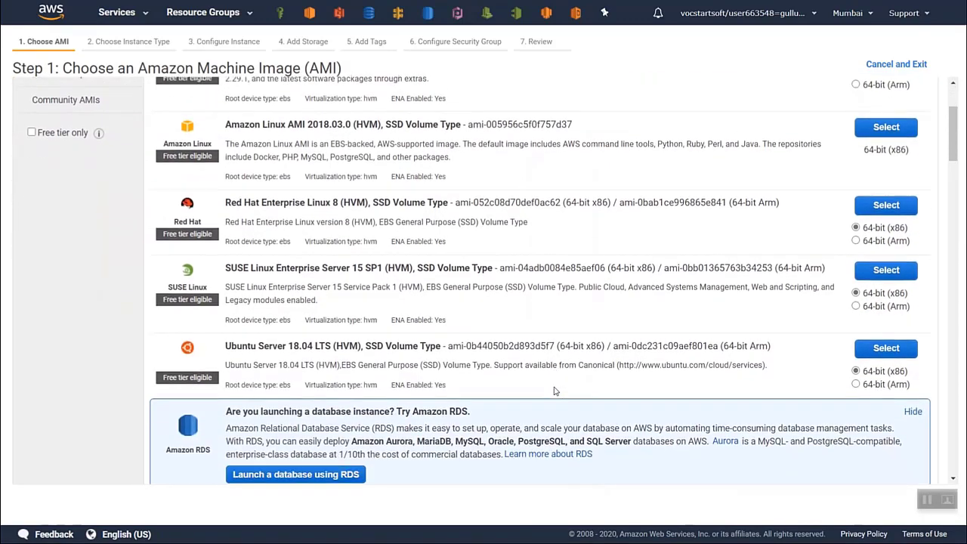
pyautogui.scroll(-3, 554, 391)
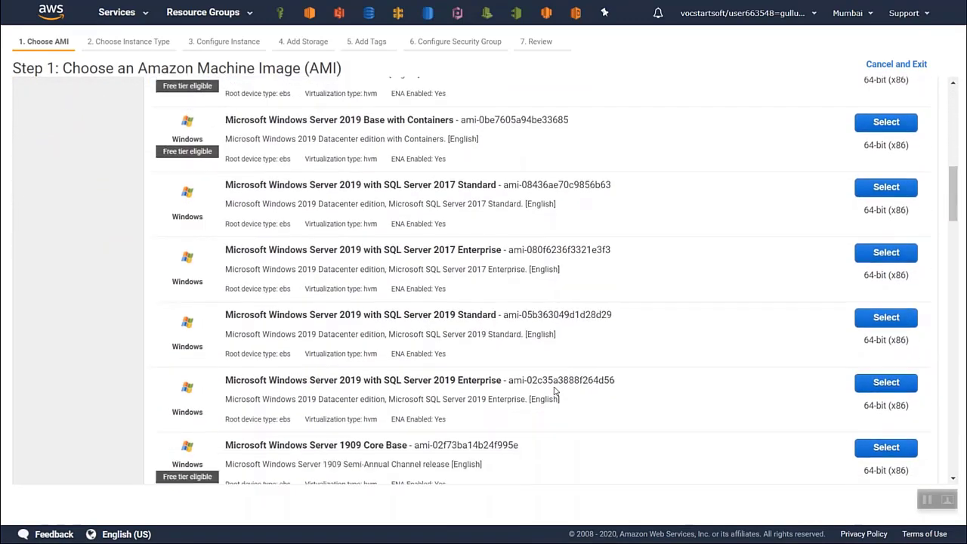
pyautogui.scroll(5, 556, 390)
pyautogui.scroll(3, 555, 390)
pyautogui.scroll(-2, 555, 391)
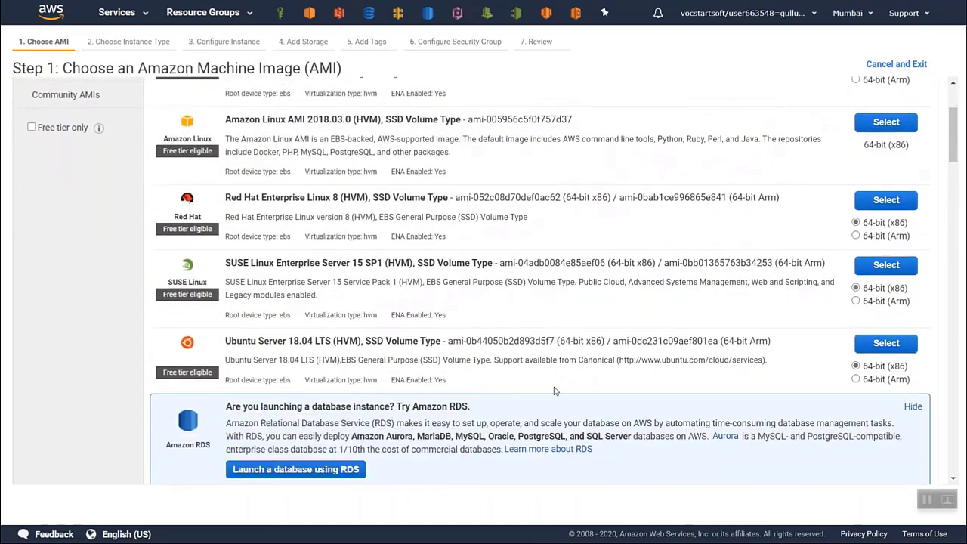
pyautogui.scroll(3, 555, 391)
# - Switch the region to US East (N. Virginia) and choose the Ubuntu Server 18.04 LTS 64-bit (x86) image for the new instance
pyautogui.click(853, 14)
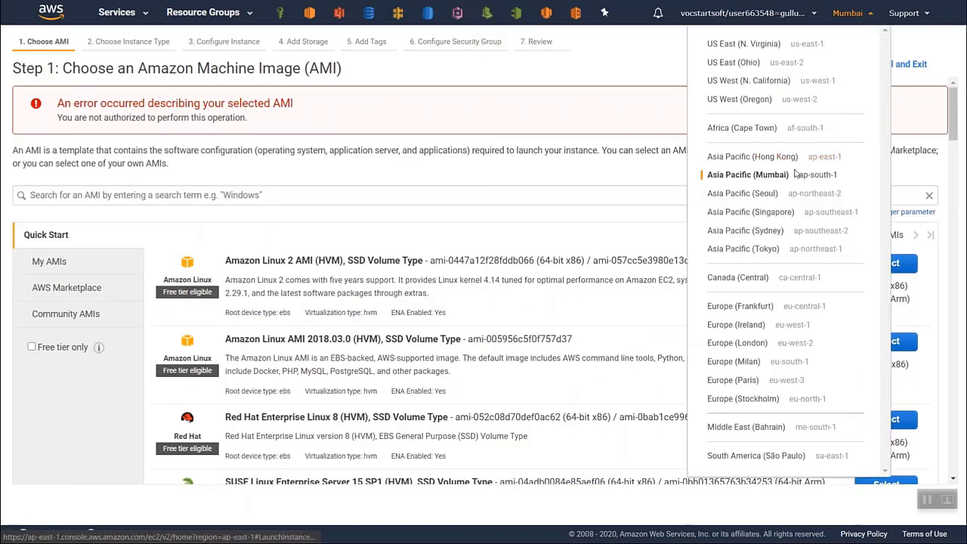
pyautogui.click(771, 45)
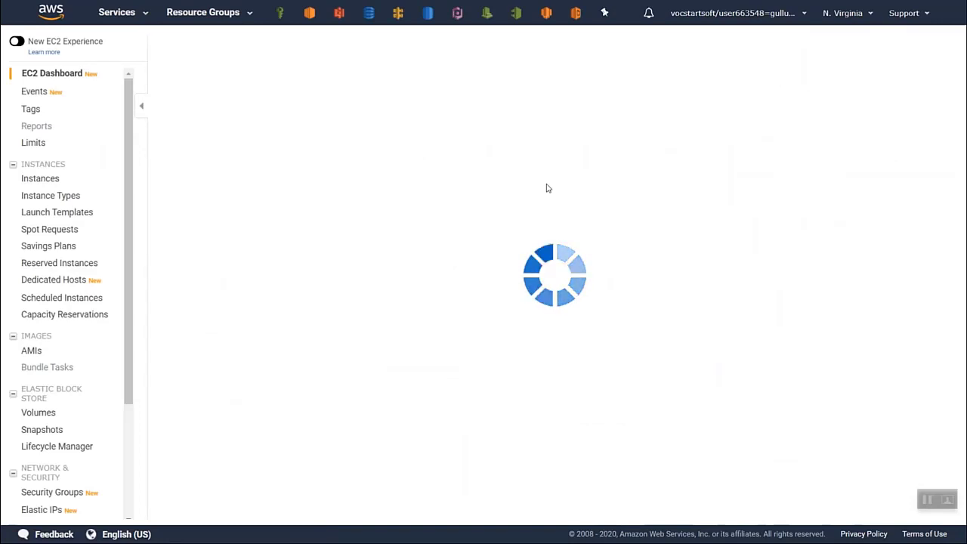
pyautogui.scroll(-1, 607, 316)
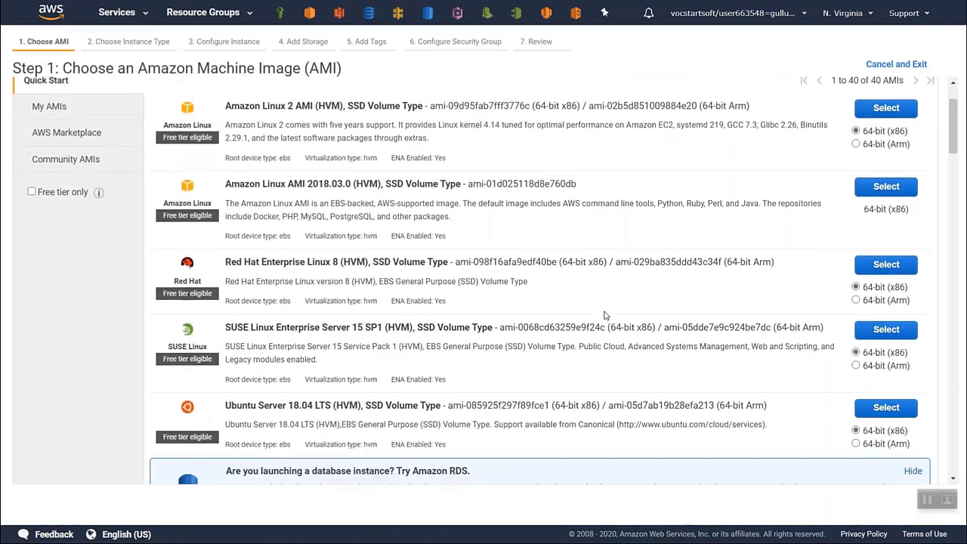
pyautogui.click(885, 404)
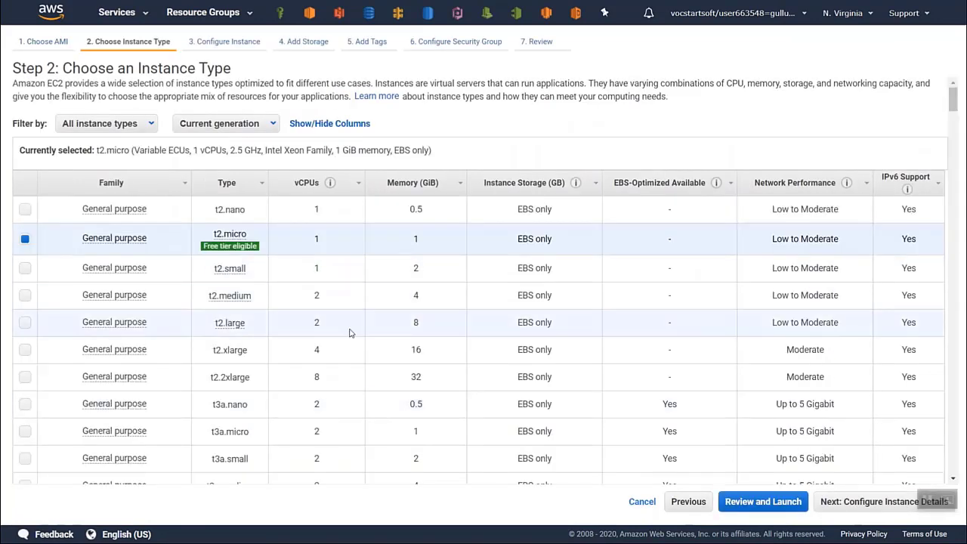
# - Review the instance types, keep t2.micro and continue to the instance details
pyautogui.scroll(-3, 350, 333)
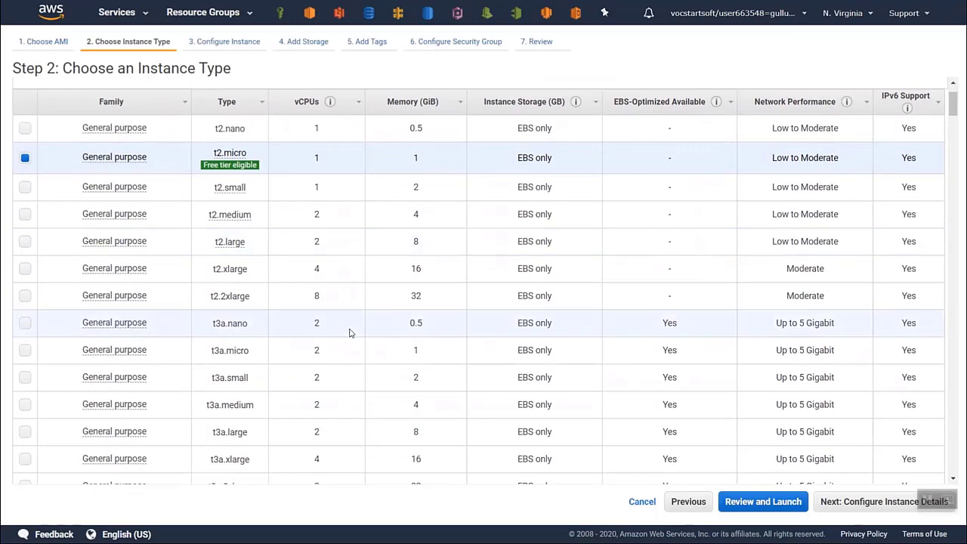
pyautogui.scroll(-3, 349, 332)
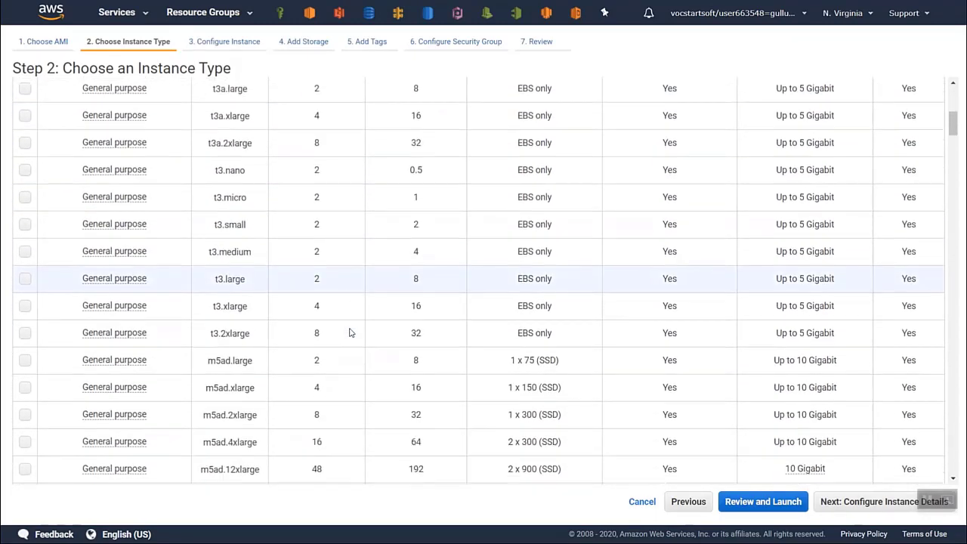
pyautogui.scroll(-2, 367, 374)
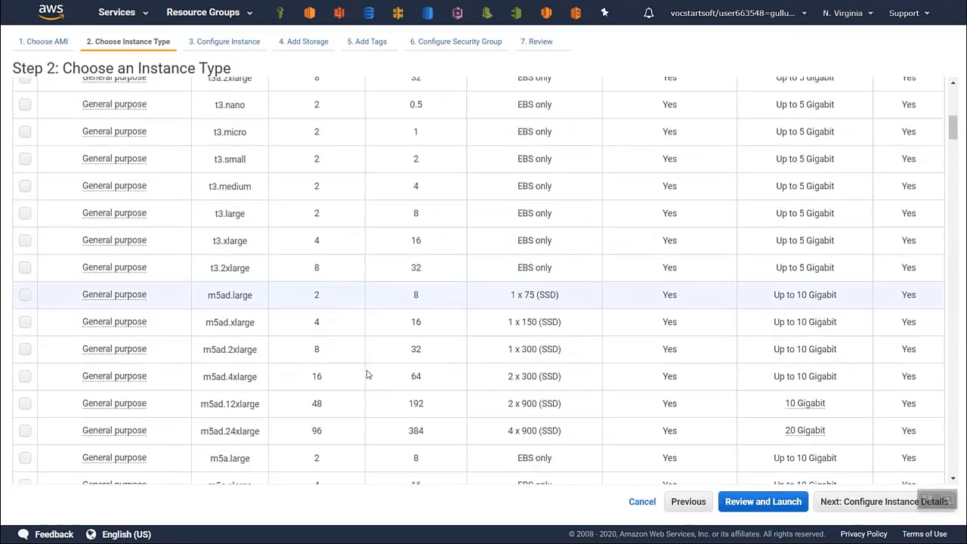
pyautogui.scroll(8, 367, 374)
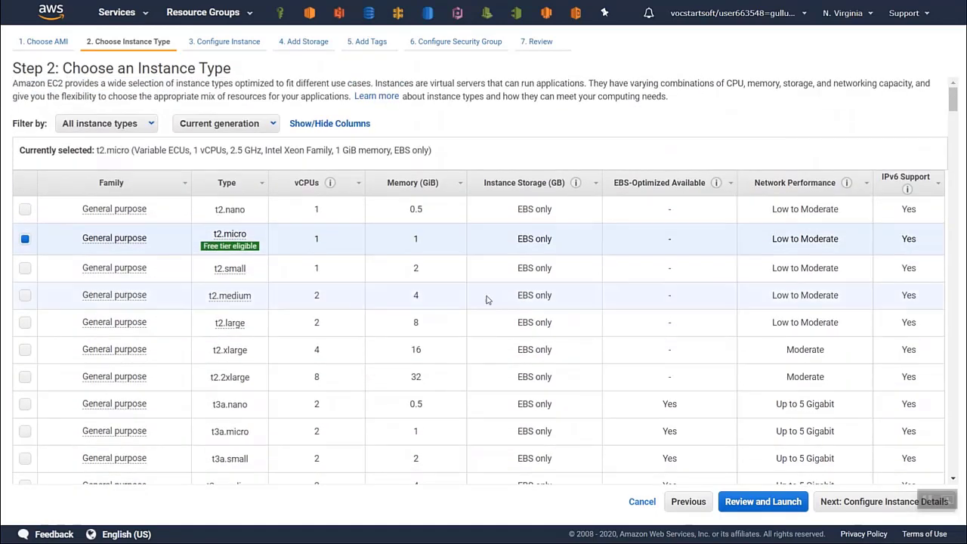
pyautogui.click(853, 503)
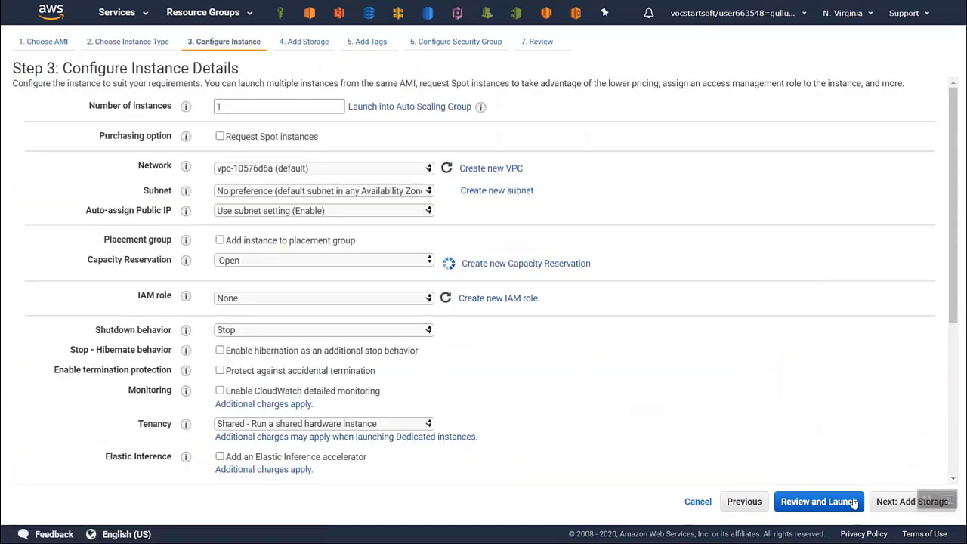
# - Try 100000 as the number of instances and set it back to 1
pyautogui.doubleClick(275, 107)
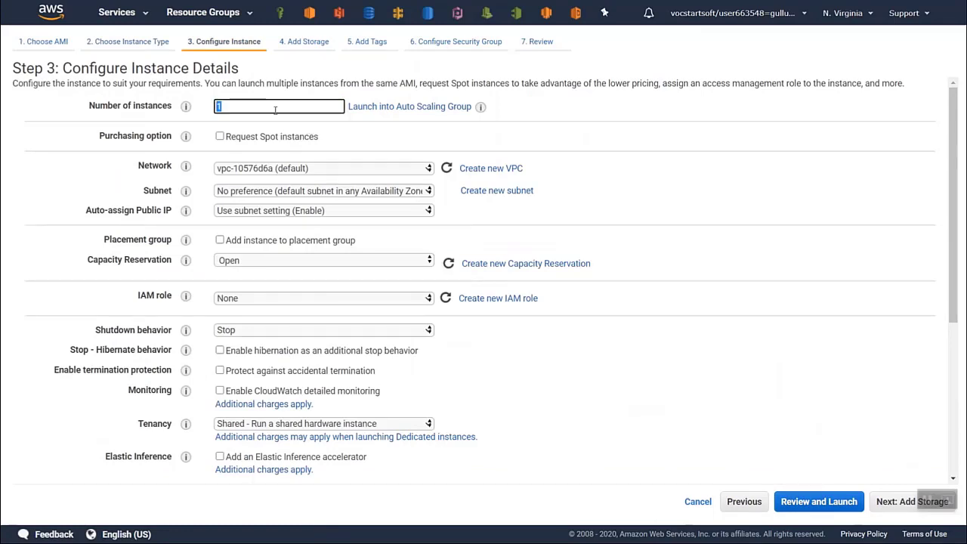
pyautogui.write('5000')
pyautogui.press('BackSpace')
pyautogui.press('BackSpace')
pyautogui.press('BackSpace')
pyautogui.press('BackSpace')
pyautogui.write('100000')
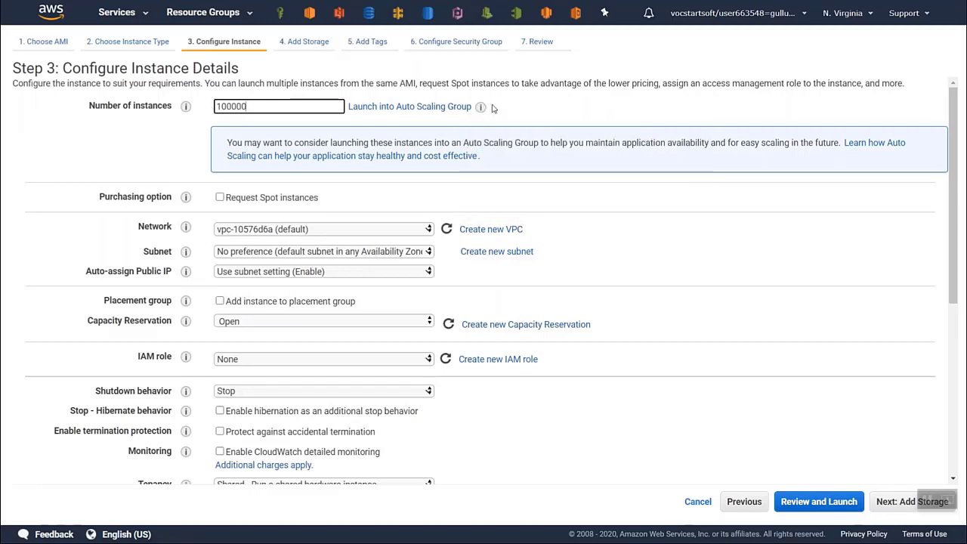
pyautogui.moveTo(281, 108); pyautogui.dragTo(197, 111)
pyautogui.press('BackSpace')
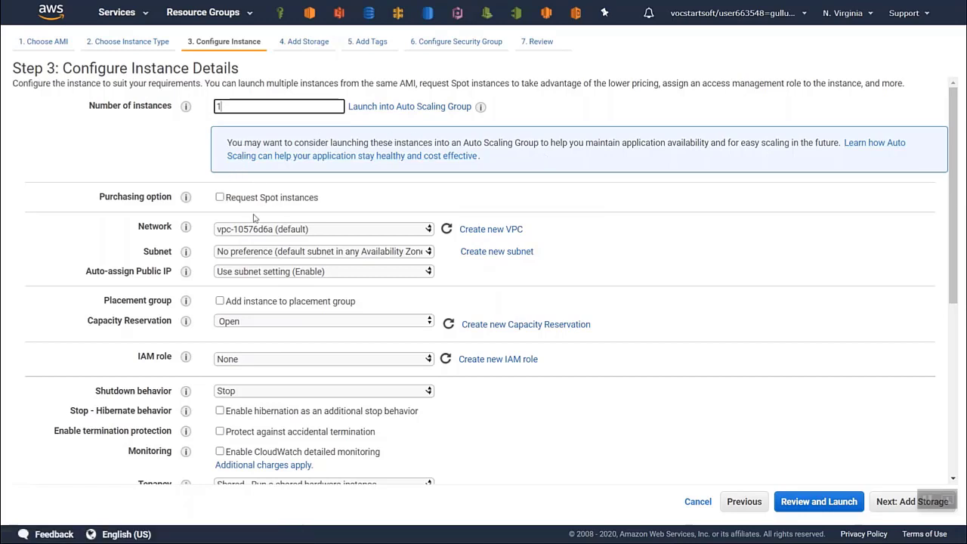
# - Check the network and subnet choices, keeping the default VPC and no subnet preference
pyautogui.click(356, 229)
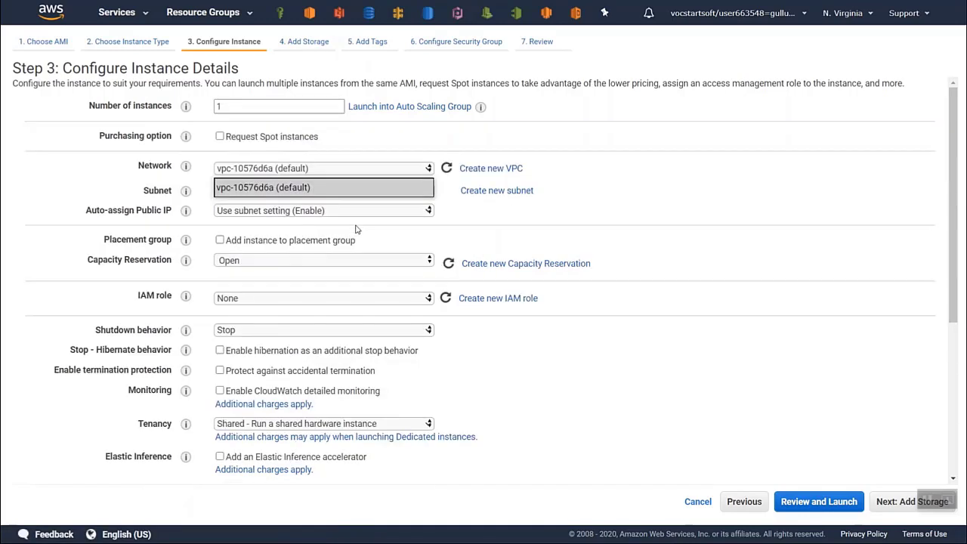
pyautogui.click(392, 173)
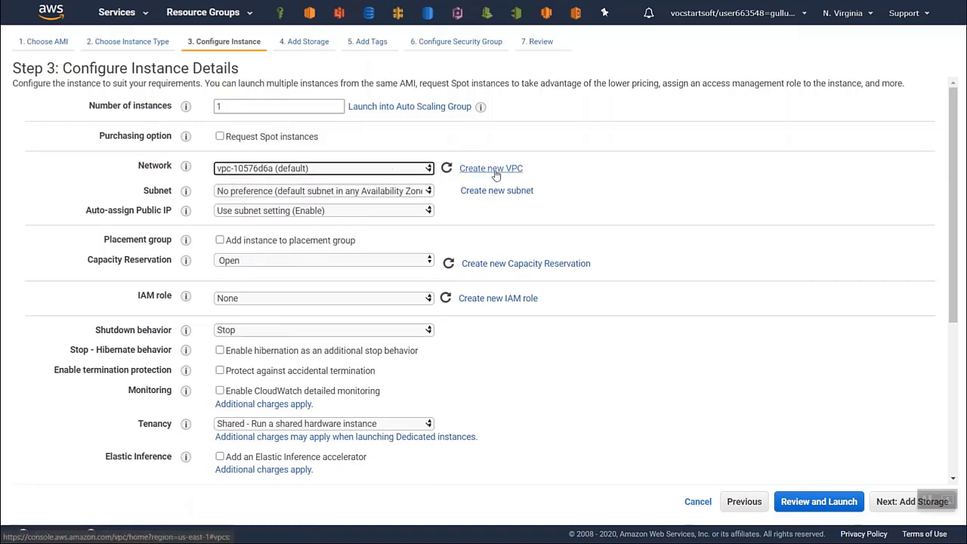
pyautogui.click(363, 194)
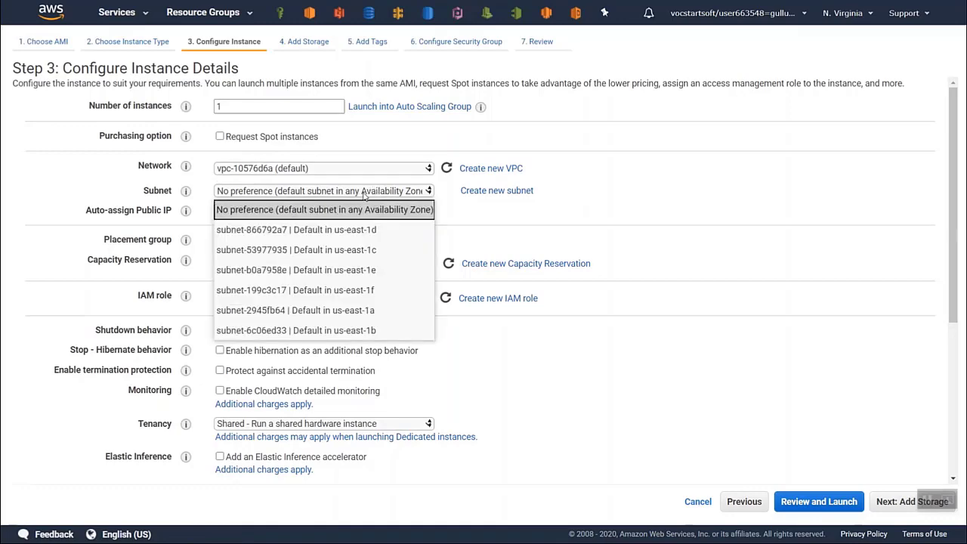
pyautogui.click(364, 194)
pyautogui.scroll(-1, 394, 228)
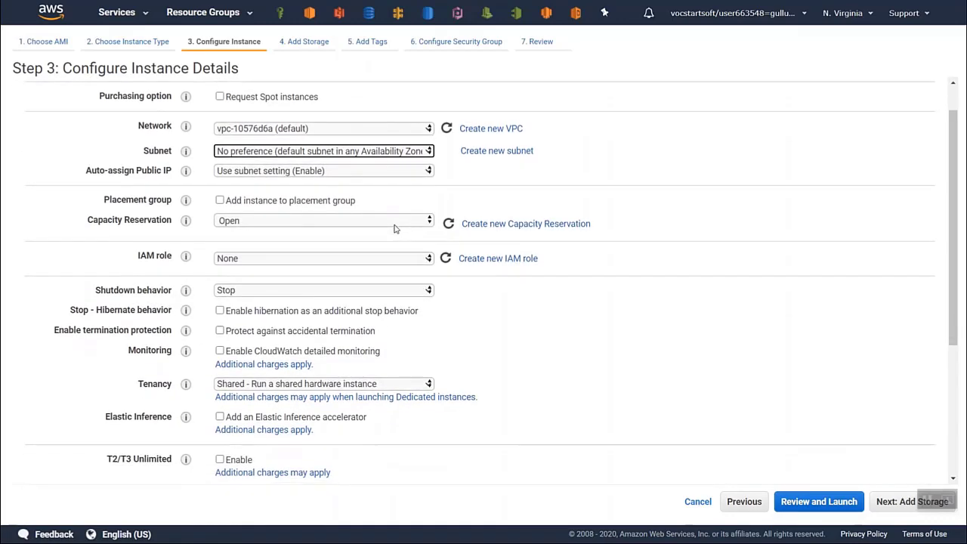
# - Review the remaining instance details, keep the shutdown behavior at Stop and continue to the storage settings
pyautogui.scroll(-2, 394, 228)
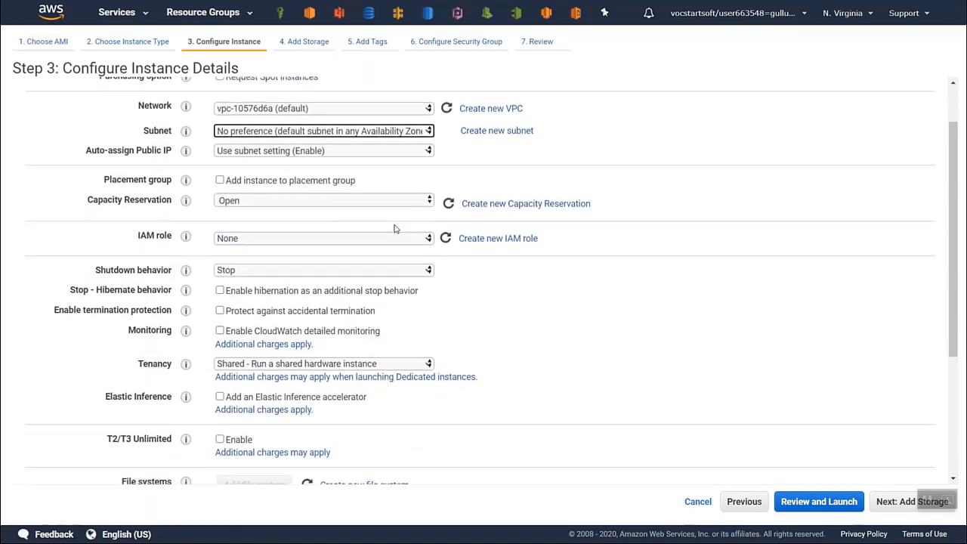
pyautogui.scroll(-3, 394, 228)
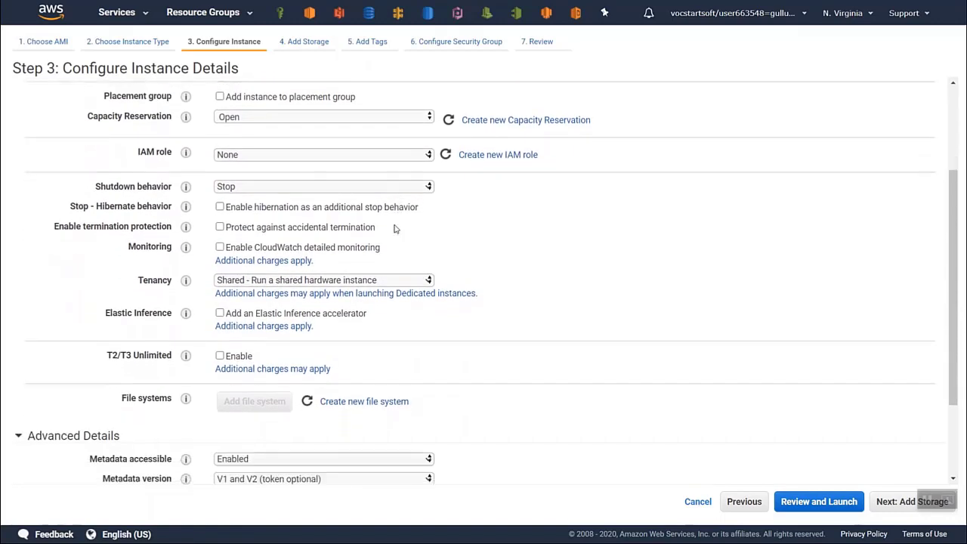
pyautogui.scroll(-2, 394, 229)
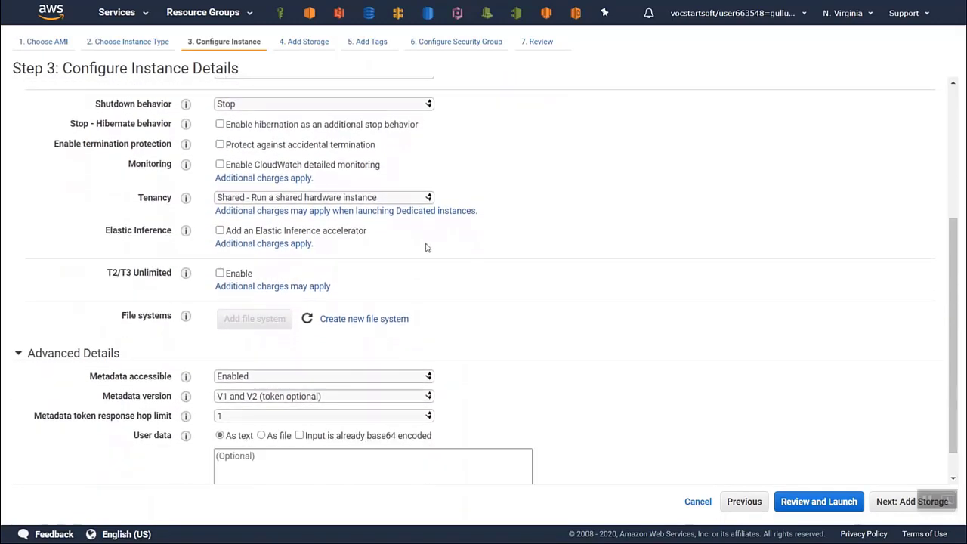
pyautogui.click(417, 106)
pyautogui.click(417, 106)
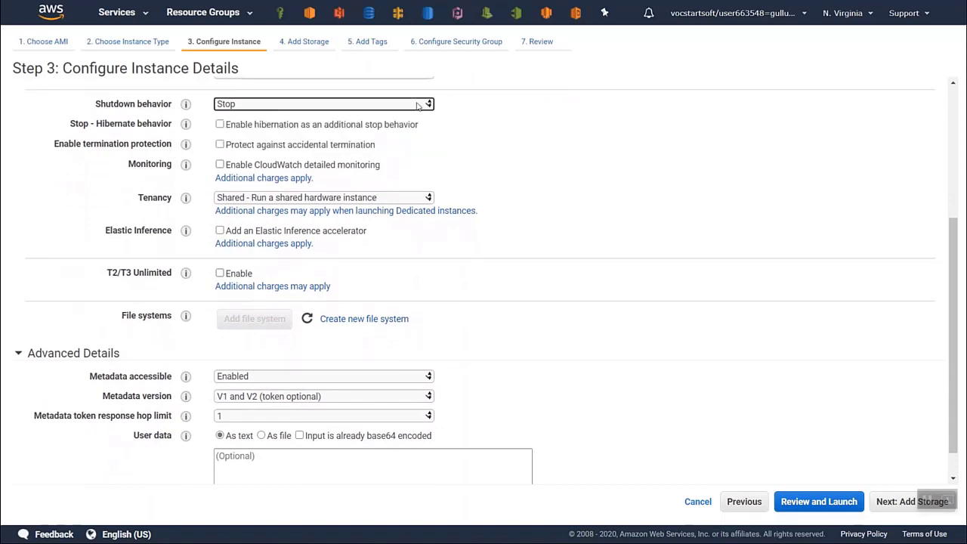
pyautogui.scroll(-1, 511, 165)
pyautogui.scroll(-1, 509, 164)
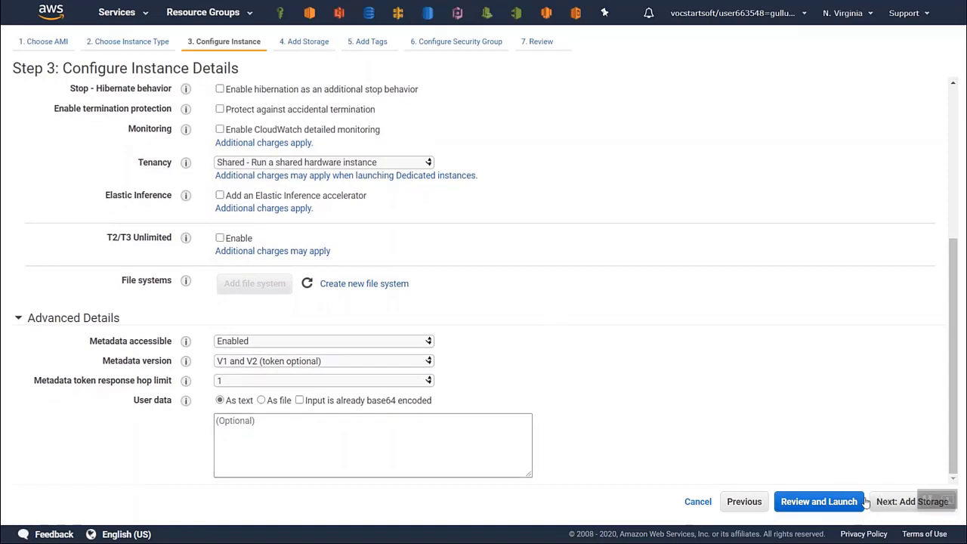
pyautogui.click(888, 503)
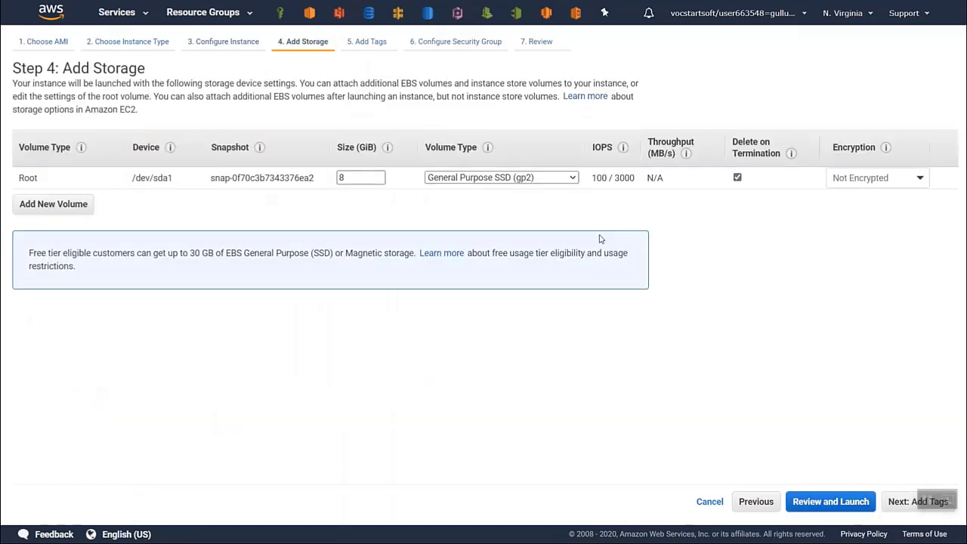
# - Set the root volume size to 16 GiB, keeping General Purpose SSD (gp2) and Not Encrypted
pyautogui.doubleClick(352, 178)
pyautogui.write('16')
pyautogui.click(572, 178)
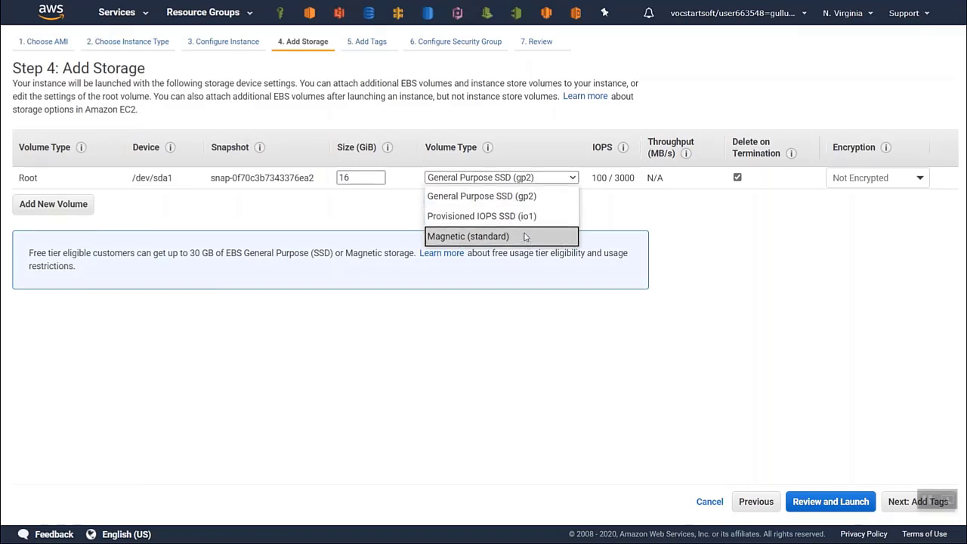
pyautogui.click(561, 178)
pyautogui.click(885, 178)
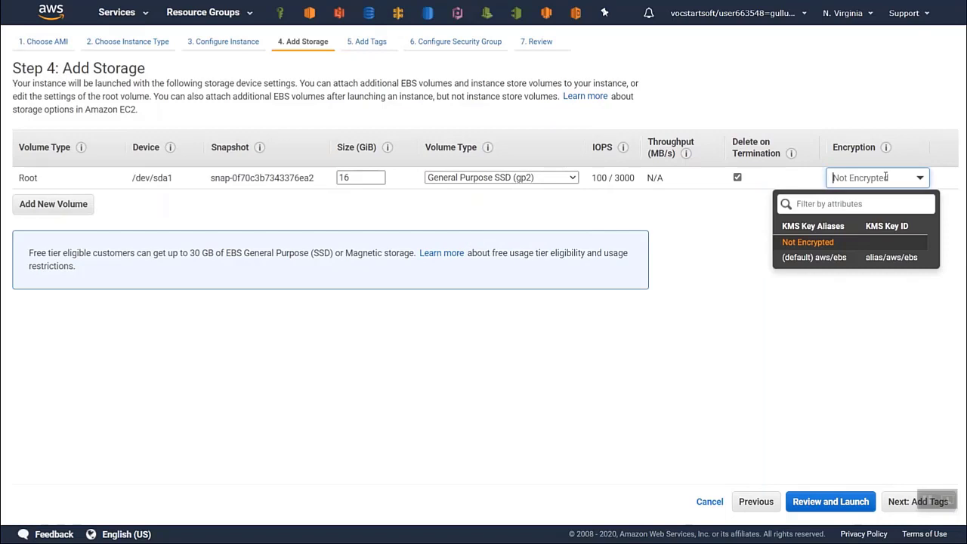
pyautogui.click(921, 180)
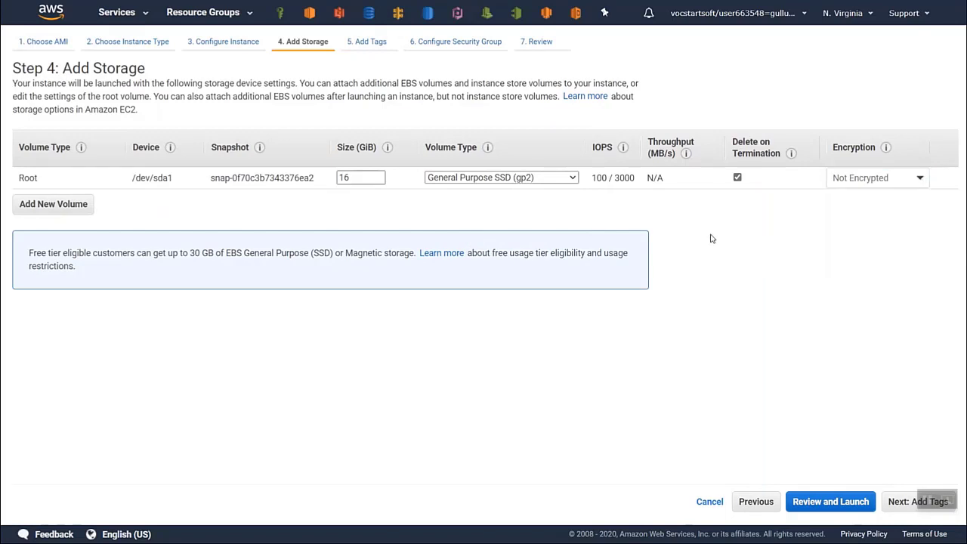
# - Add a 30 GiB EBS volume on /dev/sdb with Delete on Termination enabled and continue to the tags
pyautogui.click(58, 211)
pyautogui.click(84, 200)
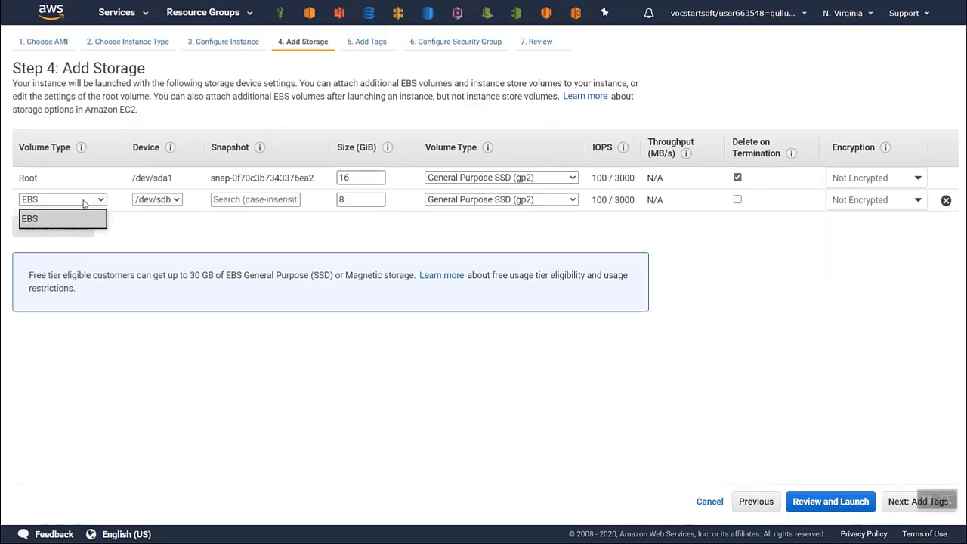
pyautogui.click(83, 201)
pyautogui.click(171, 201)
pyautogui.click(170, 201)
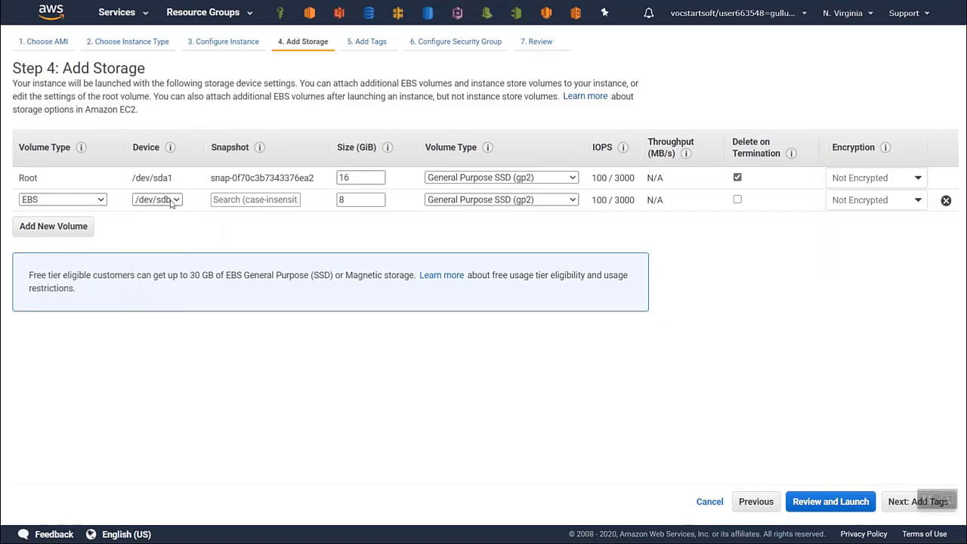
pyautogui.click(258, 201)
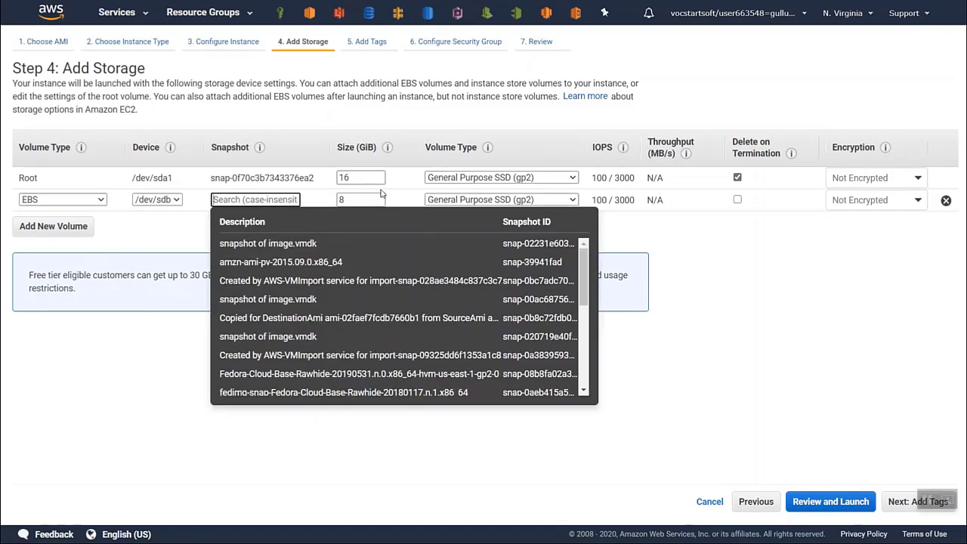
pyautogui.doubleClick(363, 201)
pyautogui.write('30')
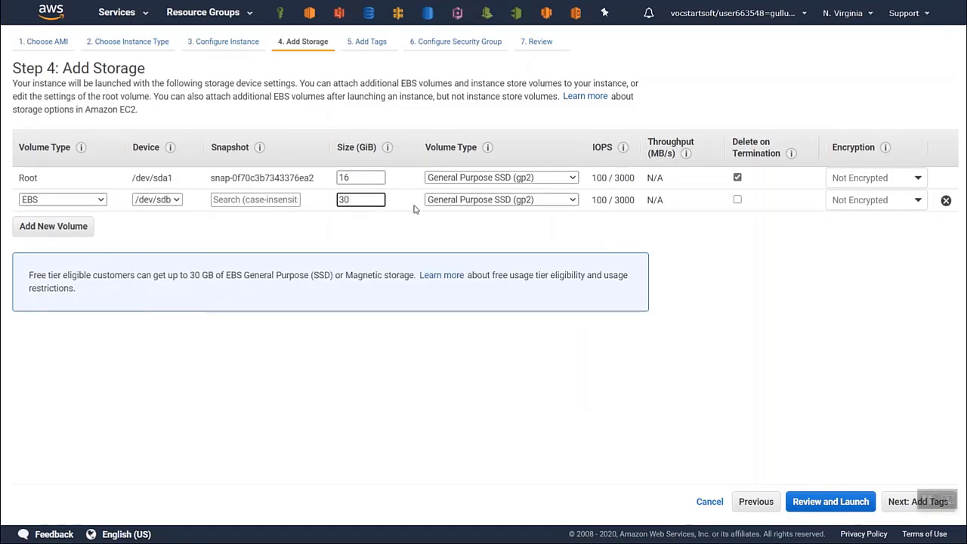
pyautogui.click(737, 200)
pyautogui.click(916, 502)
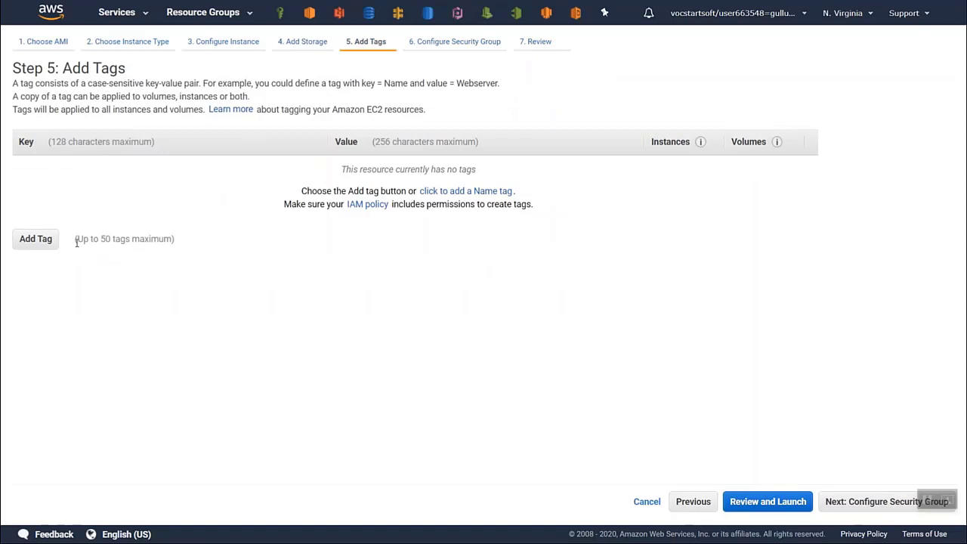
# - Add a tag with key ec2-demo and value "ubuntu instance", and continue to the security group settings
pyautogui.click(35, 239)
pyautogui.write('ec-')
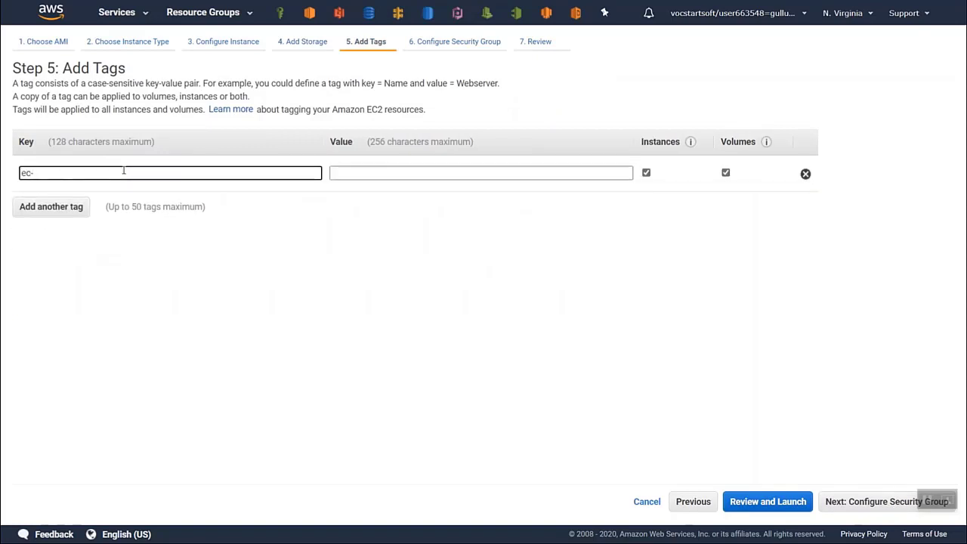
pyautogui.press('BackSpace')
pyautogui.write('2-demo')
pyautogui.click(363, 174)
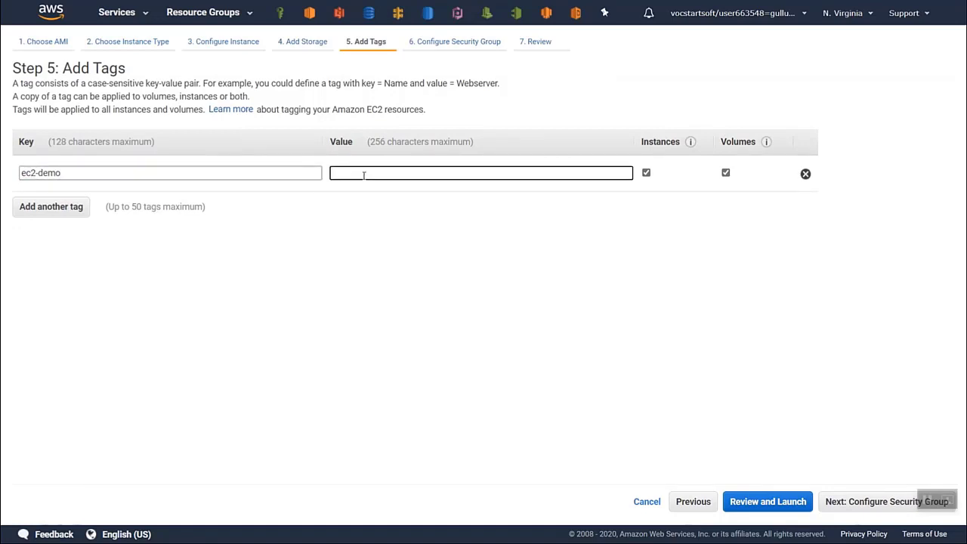
pyautogui.write('ubuntu')
pyautogui.write('instance')
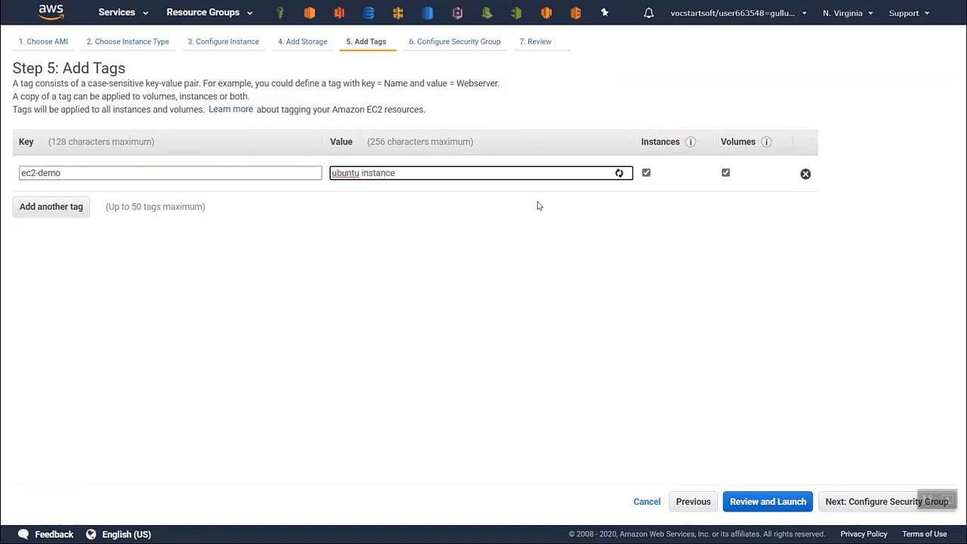
pyautogui.click(873, 502)
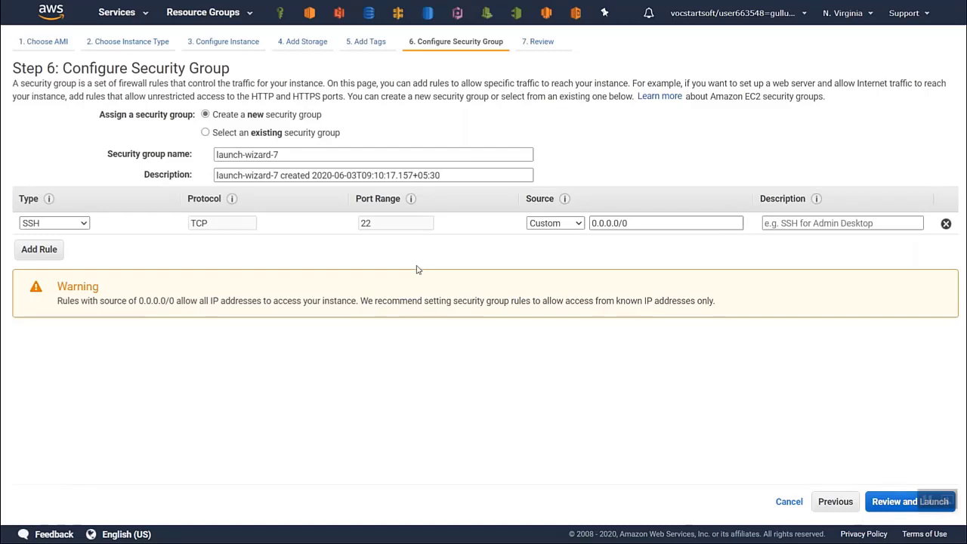
# - Name the new security group ubuntu-sg
pyautogui.tripleClick(293, 155)
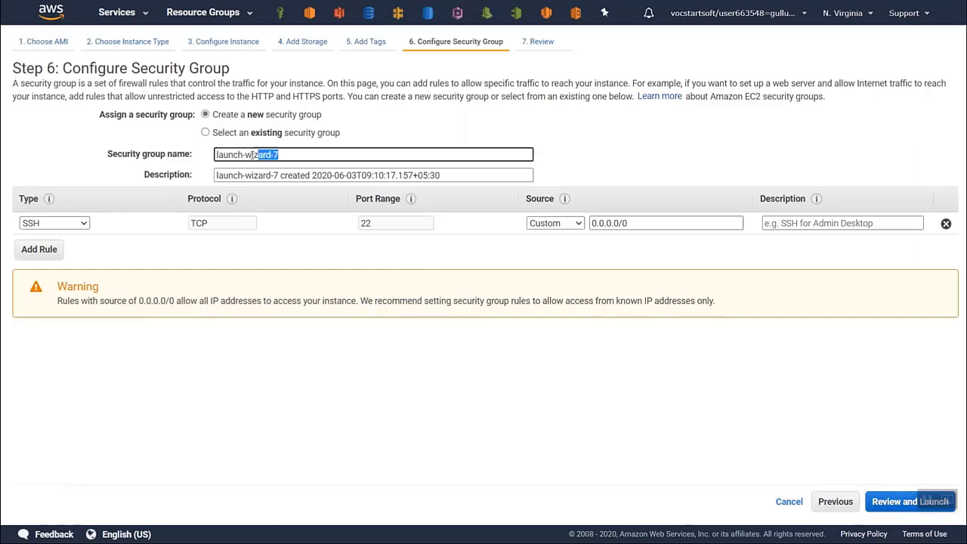
pyautogui.press('BackSpace')
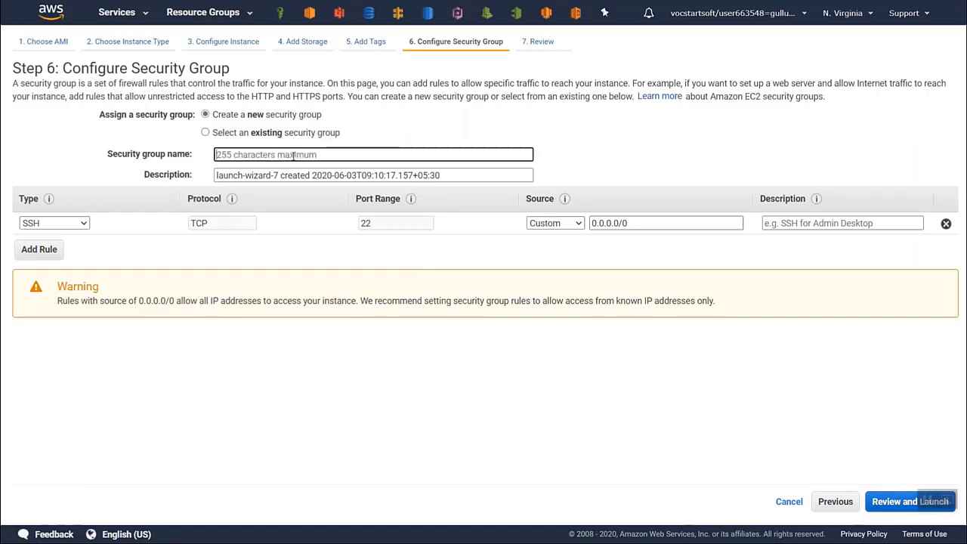
pyautogui.write('ubuntu')
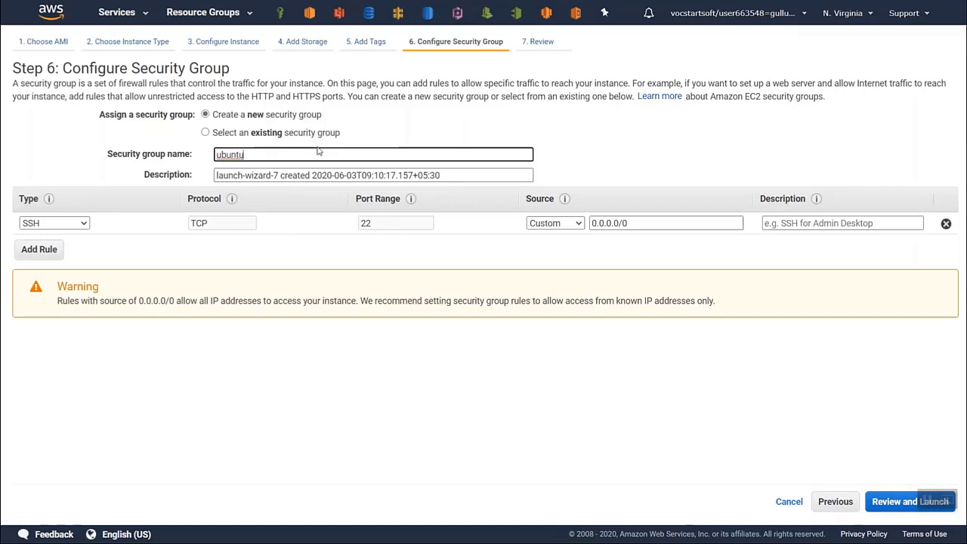
pyautogui.write('-sg')
# - Replace the launch-wizard name at the start of the security group's description with ubuntu-sg
pyautogui.press('Tab')
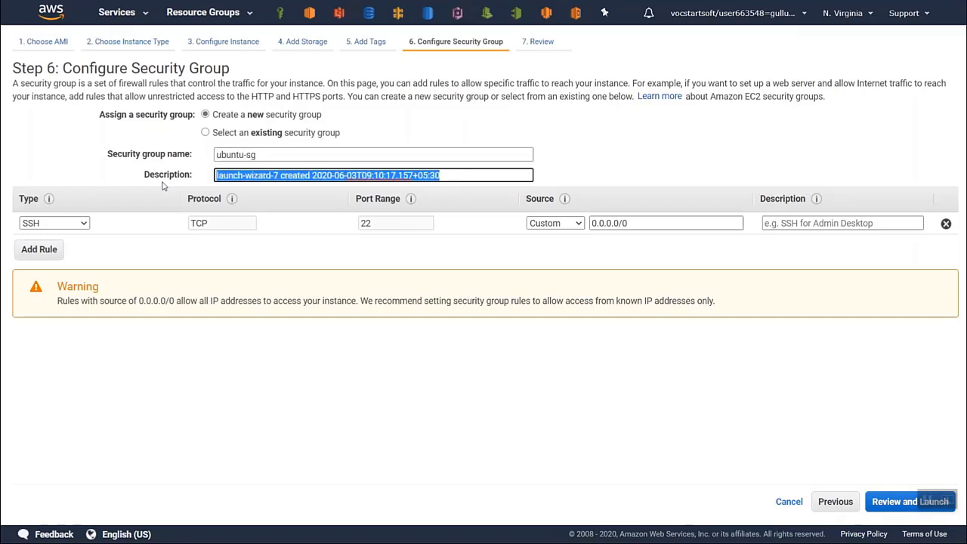
pyautogui.moveTo(448, 176); pyautogui.dragTo(202, 180)
pyautogui.click(472, 176)
pyautogui.click(277, 175)
pyautogui.write('ubuntu')
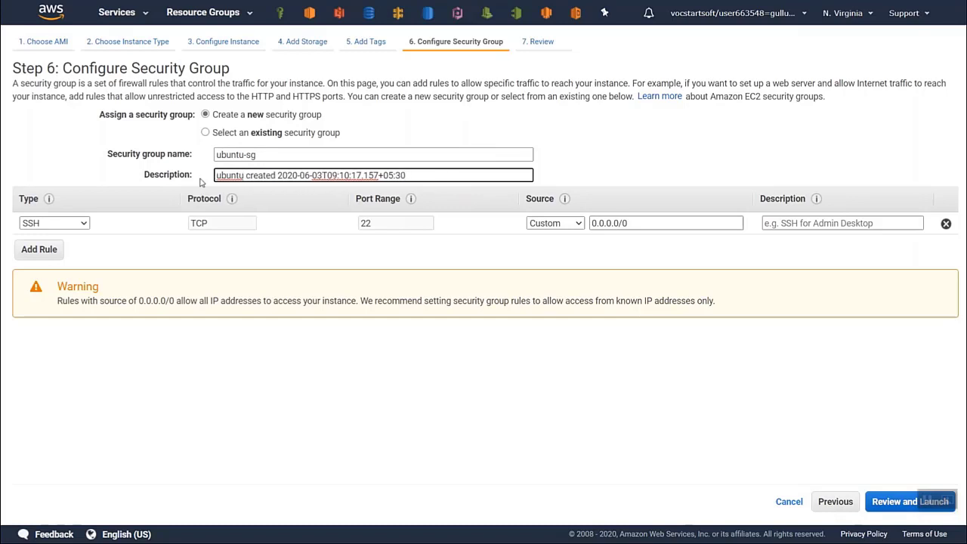
pyautogui.write('-sg')
# - Try adding an HTTP rule to the security group and remove it again
pyautogui.click(39, 250)
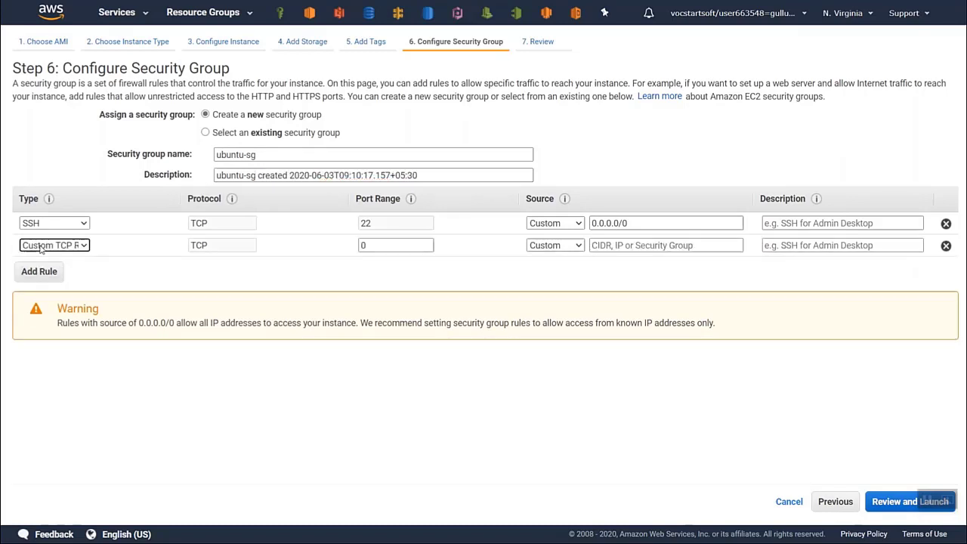
pyautogui.click(40, 249)
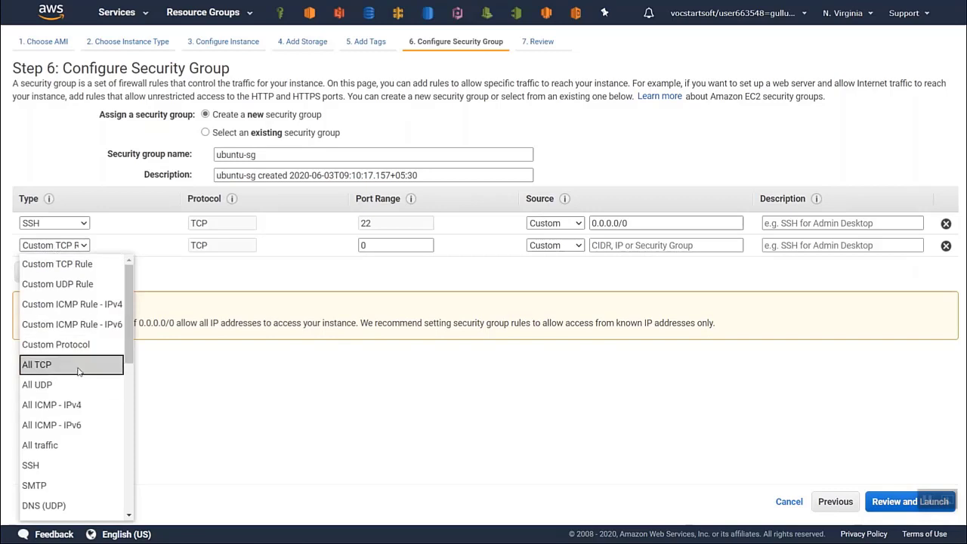
pyautogui.scroll(-2, 76, 404)
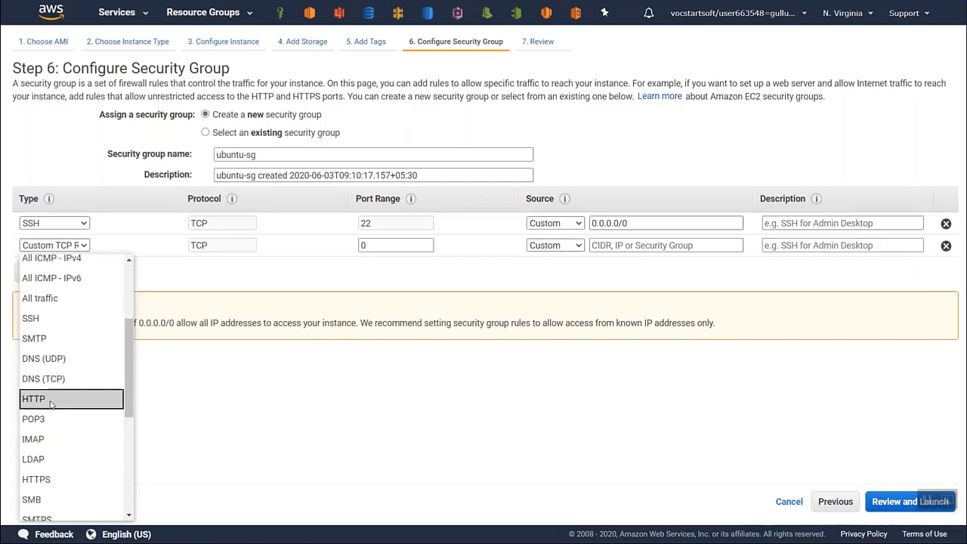
pyautogui.click(38, 400)
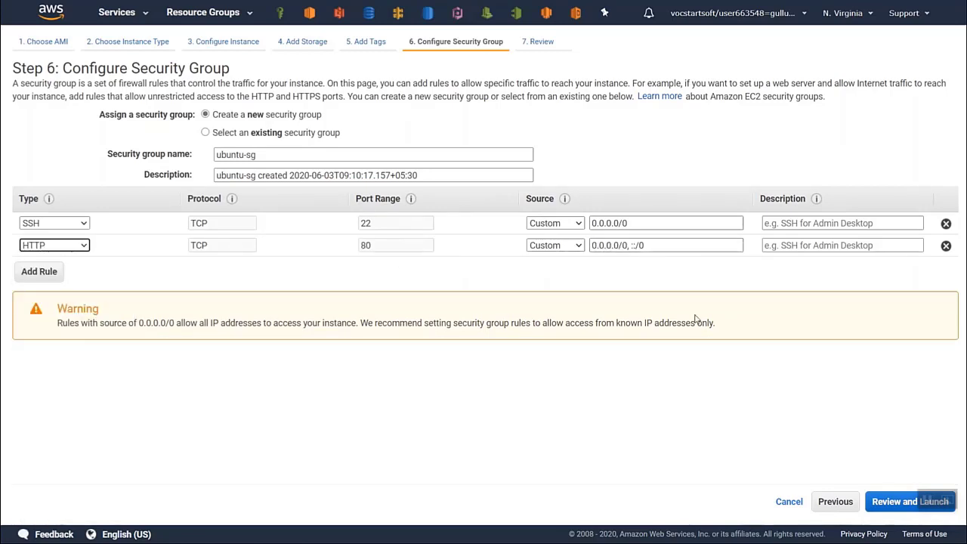
pyautogui.click(946, 246)
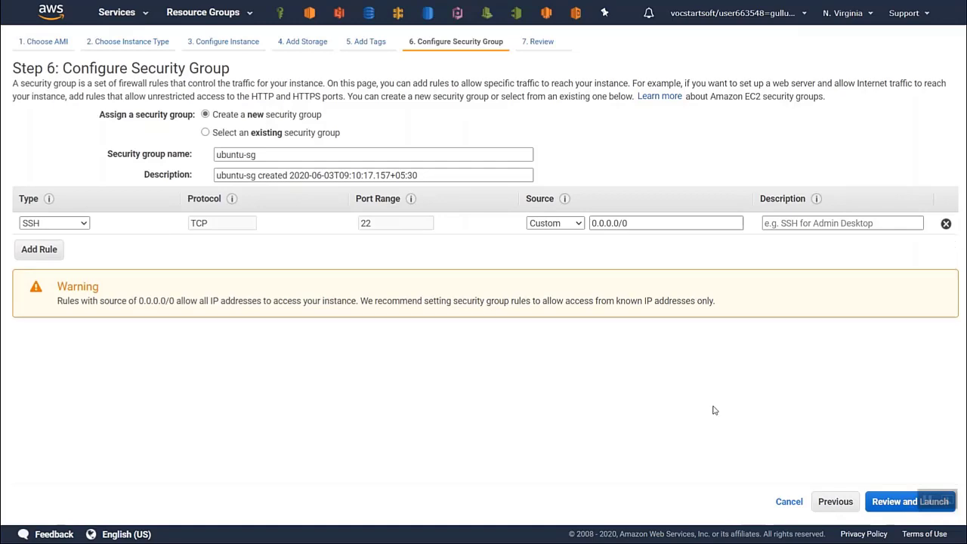
# - Review the instance launch summary and proceed to the key pair selection
pyautogui.click(893, 503)
pyautogui.scroll(-2, 435, 273)
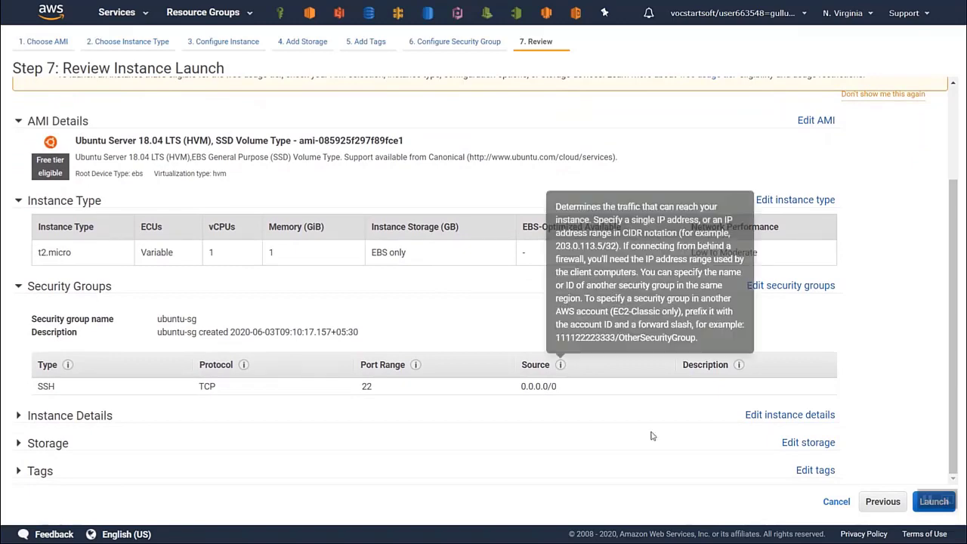
pyautogui.click(922, 505)
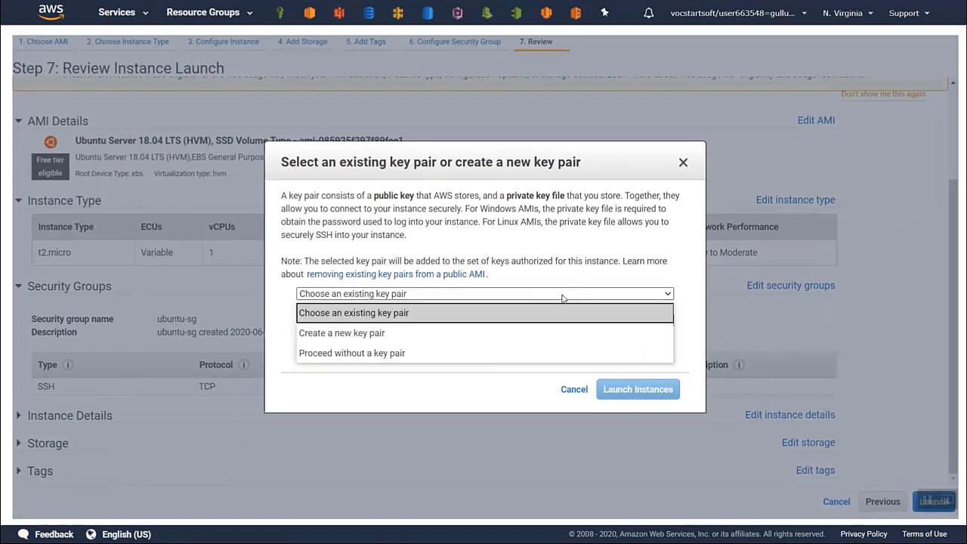
# - Create a new key pair named ec2-demo and save ec2-demo.pem in the Downloads folder
pyautogui.click(386, 331)
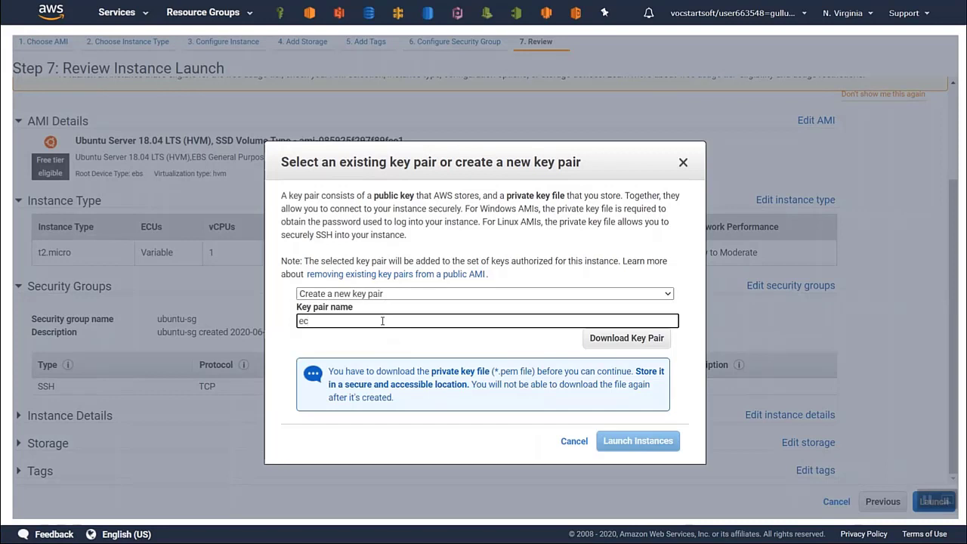
pyautogui.click(383, 321)
pyautogui.write('ec2-demo')
pyautogui.click(619, 340)
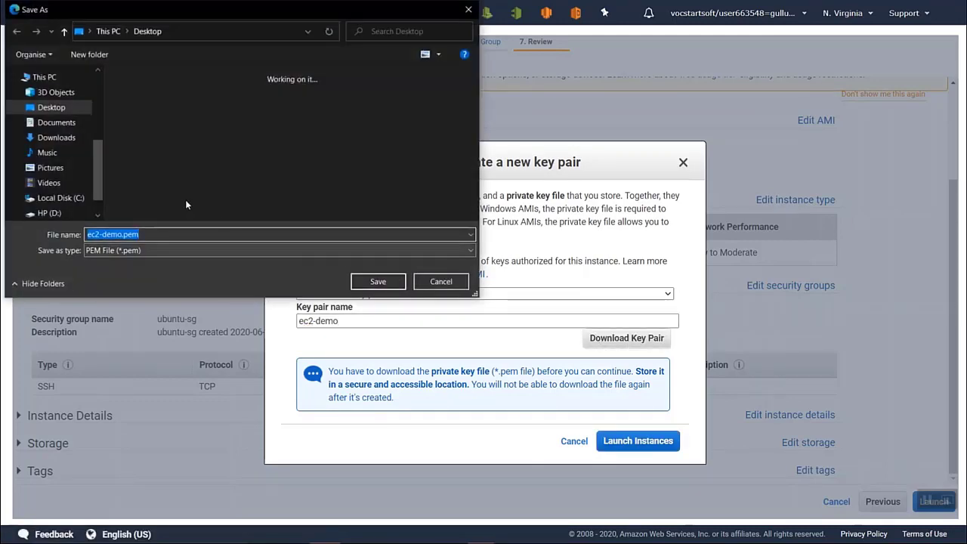
pyautogui.click(54, 137)
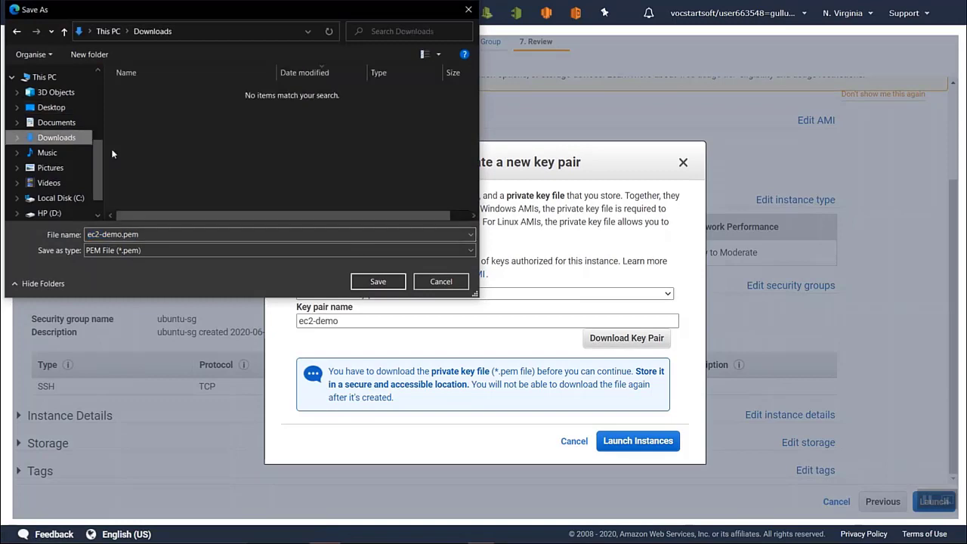
pyautogui.click(376, 282)
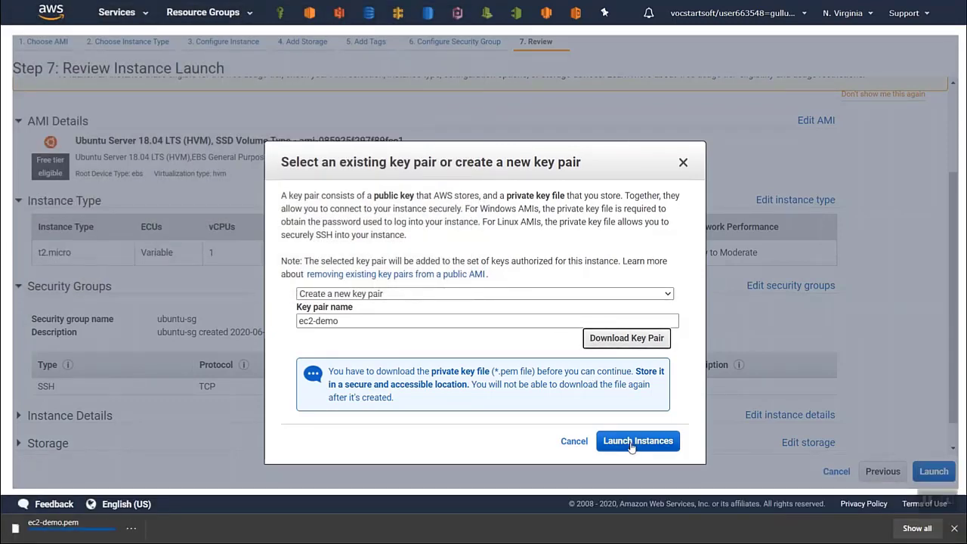
# - Launch the instance with the new key pair and open the list of instances
pyautogui.click(632, 442)
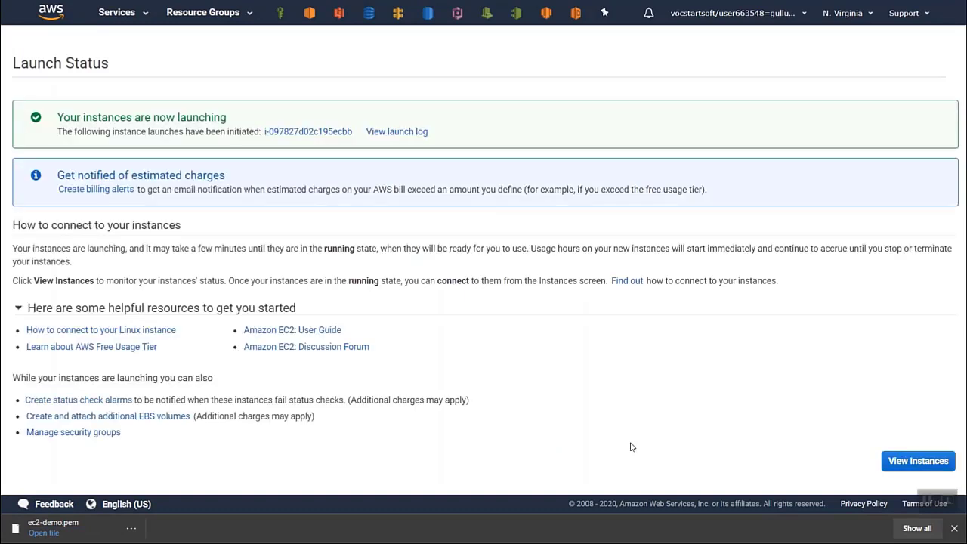
pyautogui.click(886, 464)
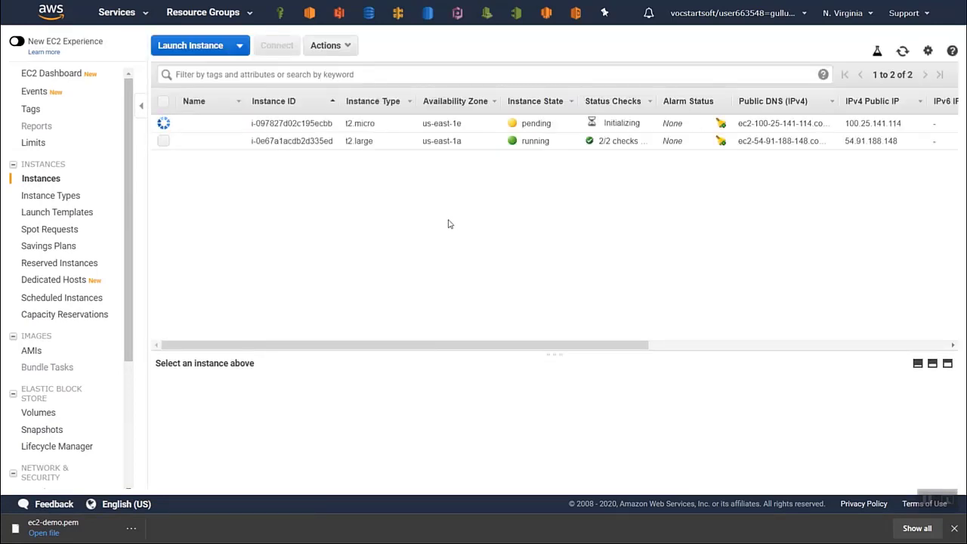
# - Review the details of the t2.large and new t2.micro instances and copy the t2.micro instance's IPv4 public IP
pyautogui.click(483, 141)
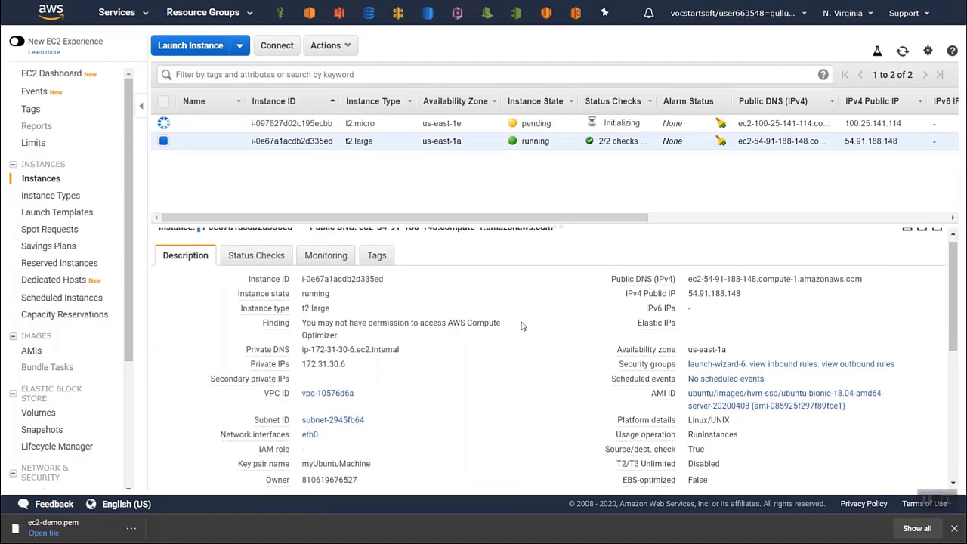
pyautogui.scroll(-1, 521, 325)
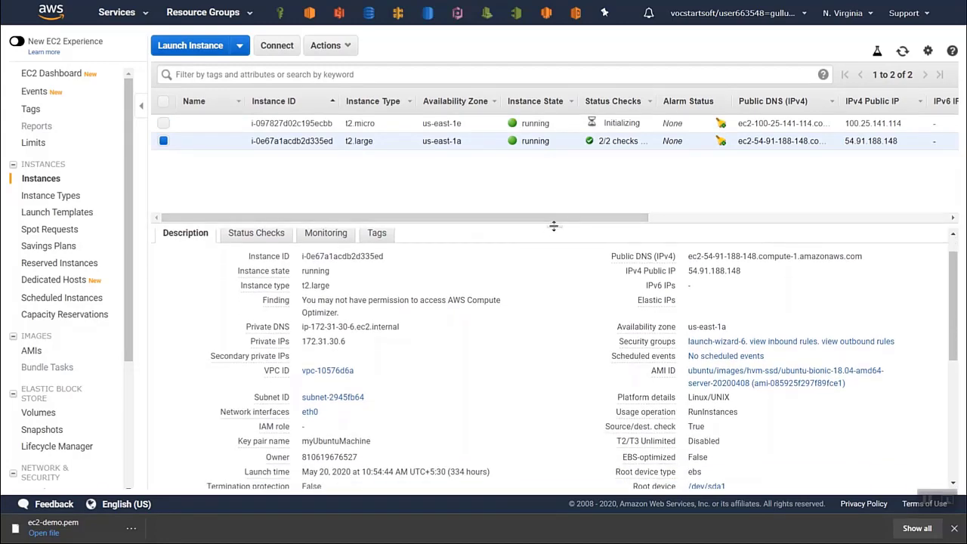
pyautogui.moveTo(554, 225); pyautogui.dragTo(567, 350)
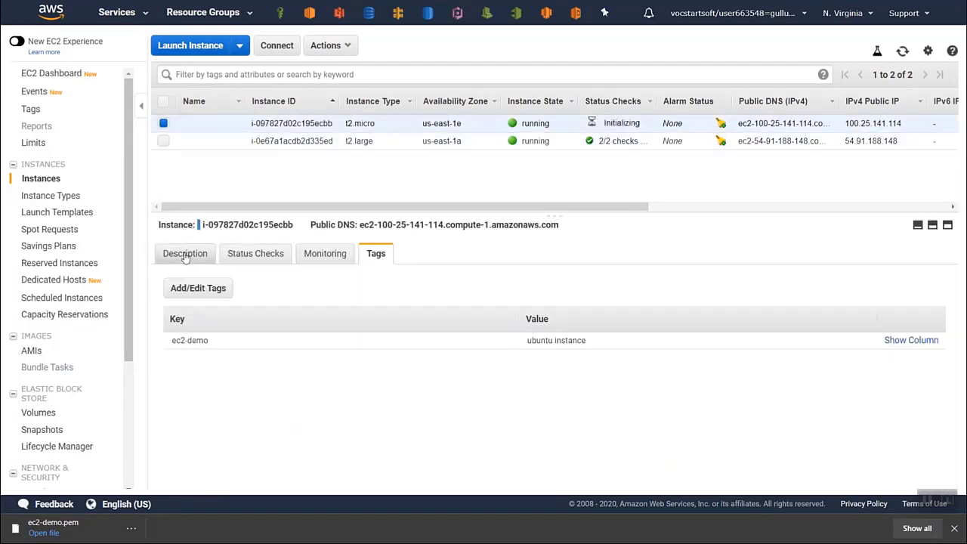
pyautogui.click(185, 256)
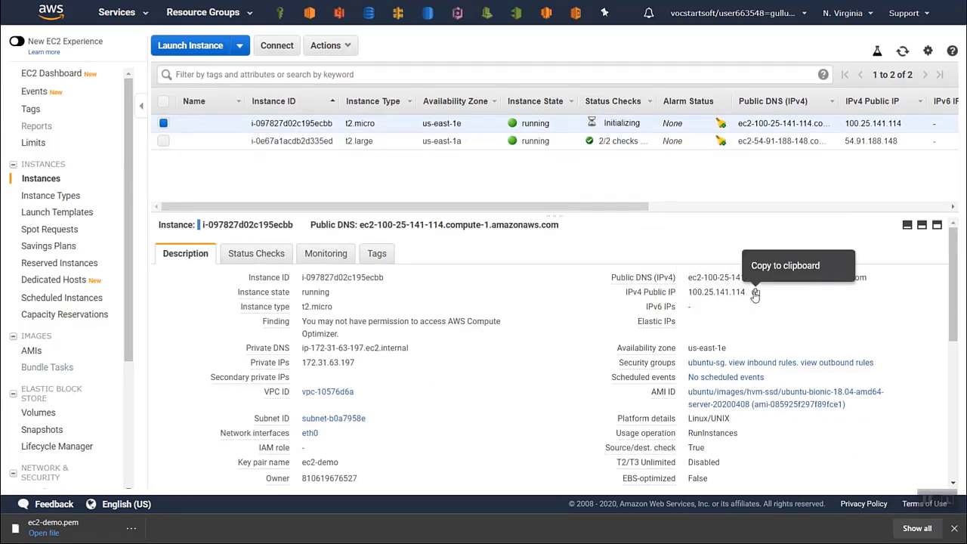
pyautogui.click(755, 291)
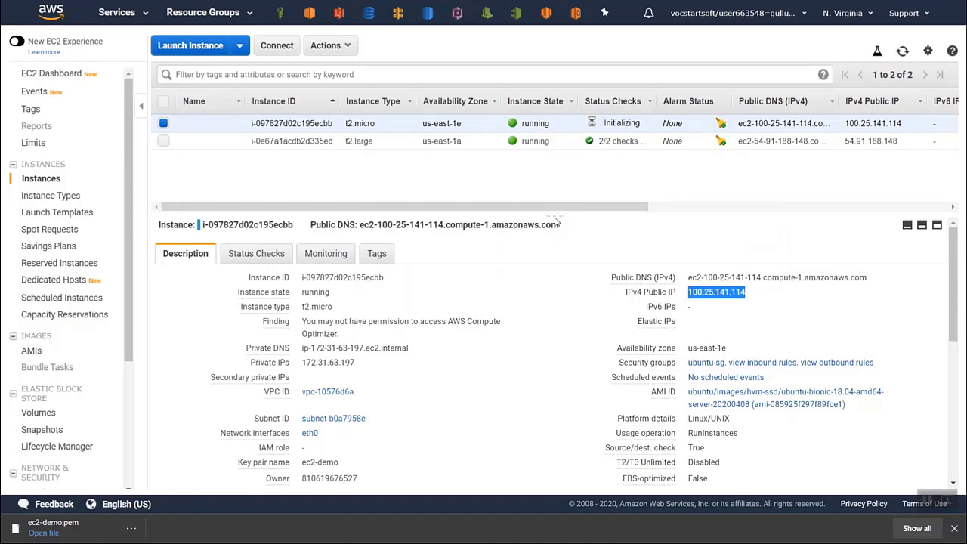
pyautogui.moveTo(556, 217); pyautogui.dragTo(582, 346)
# - Copy the example SSH command from the t2.micro instance's connection instructions for a standalone SSH client and close the instructions
pyautogui.click(277, 47)
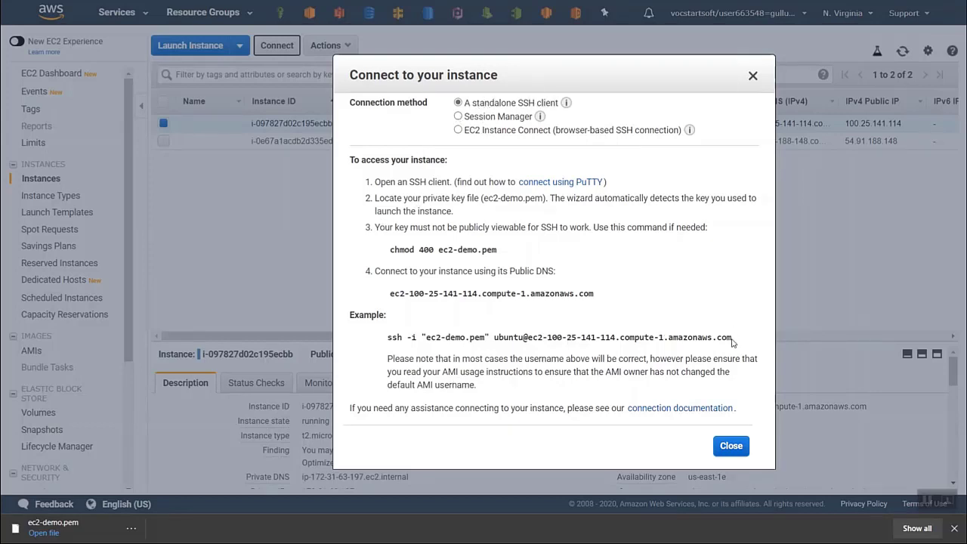
pyautogui.moveTo(732, 338); pyautogui.dragTo(379, 333)
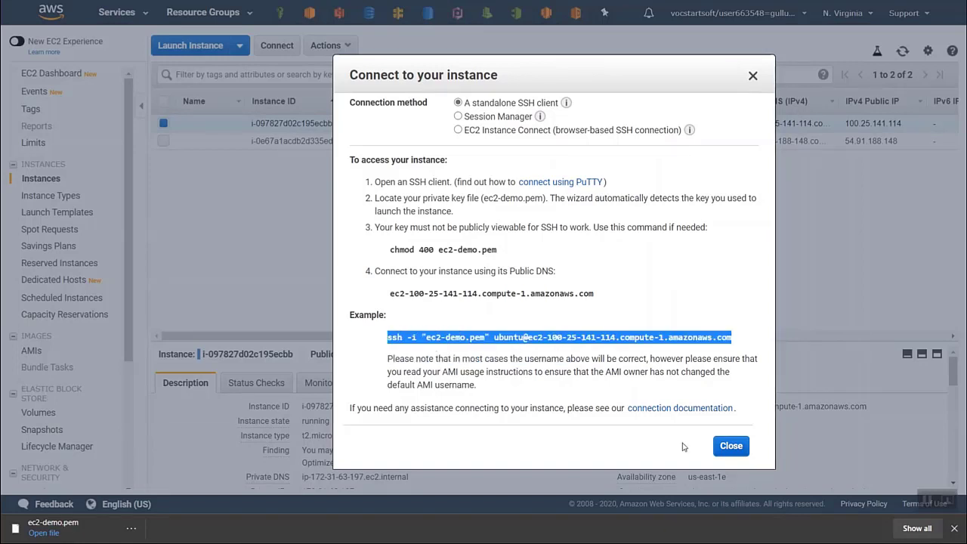
pyautogui.click(730, 446)
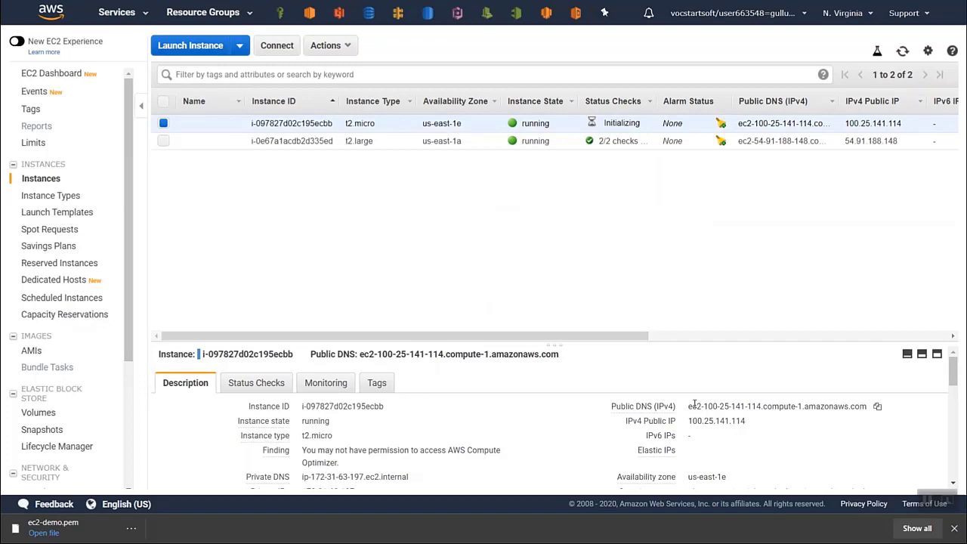
# - Switch to a Linux terminal and change the working directory to Downloads
pyautogui.press('super')
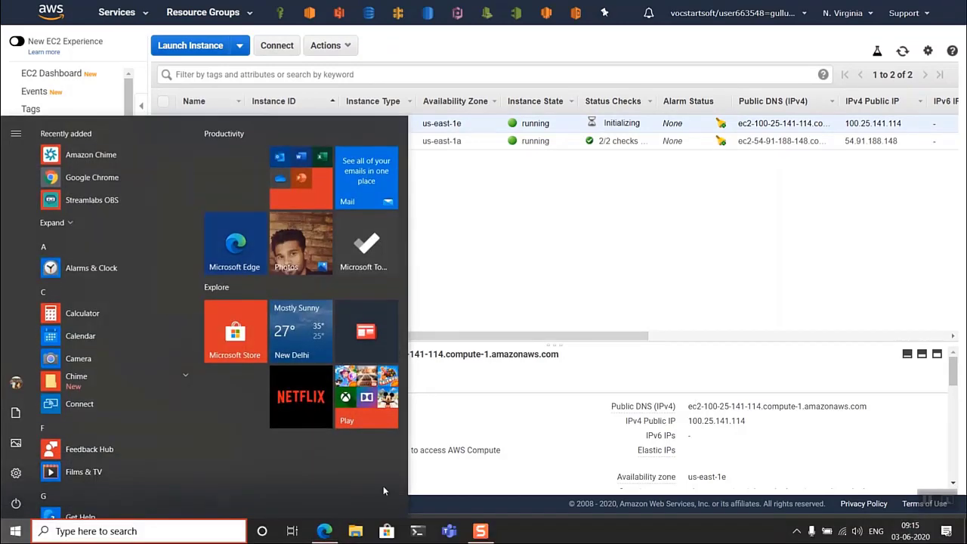
pyautogui.click(416, 532)
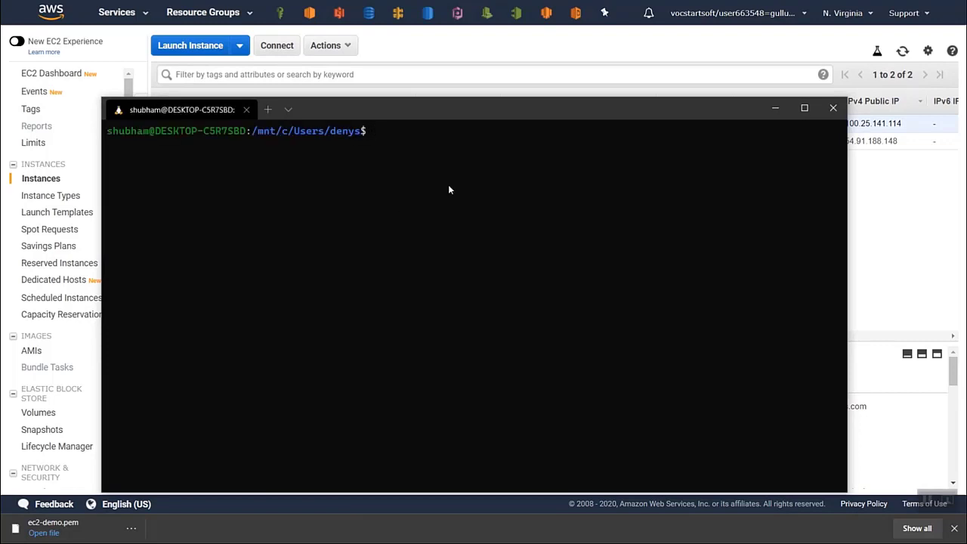
pyautogui.write('cd Down')
pyautogui.press('Tab')
pyautogui.press('Return')
# - Set the permissions of ec2-demo.pem to 600 with sudo chmod, entering the sudo password
pyautogui.write('chmo')
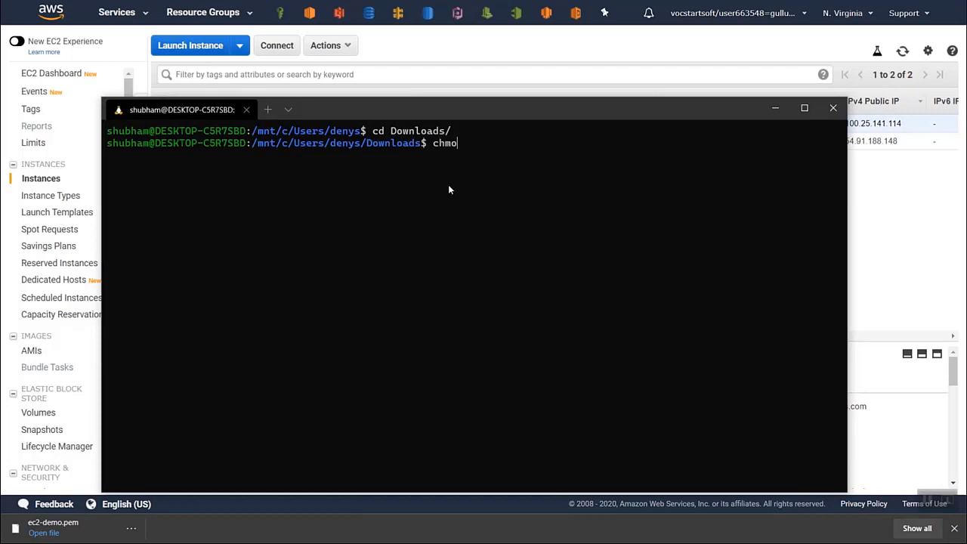
pyautogui.write('d 600')
pyautogui.press('Home')
pyautogui.write('sudo')
pyautogui.press('Right')
pyautogui.write('ec')
pyautogui.press('Tab')
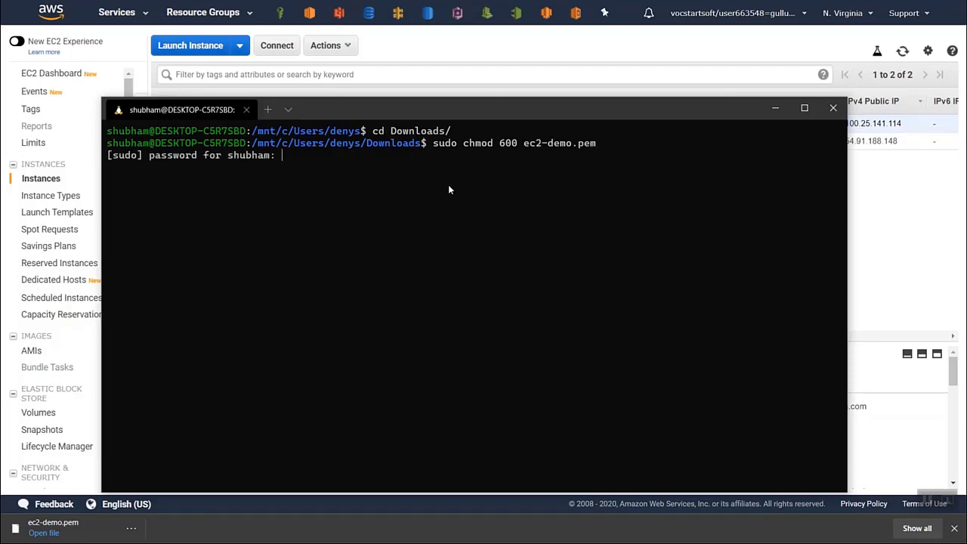
pyautogui.press('Return')
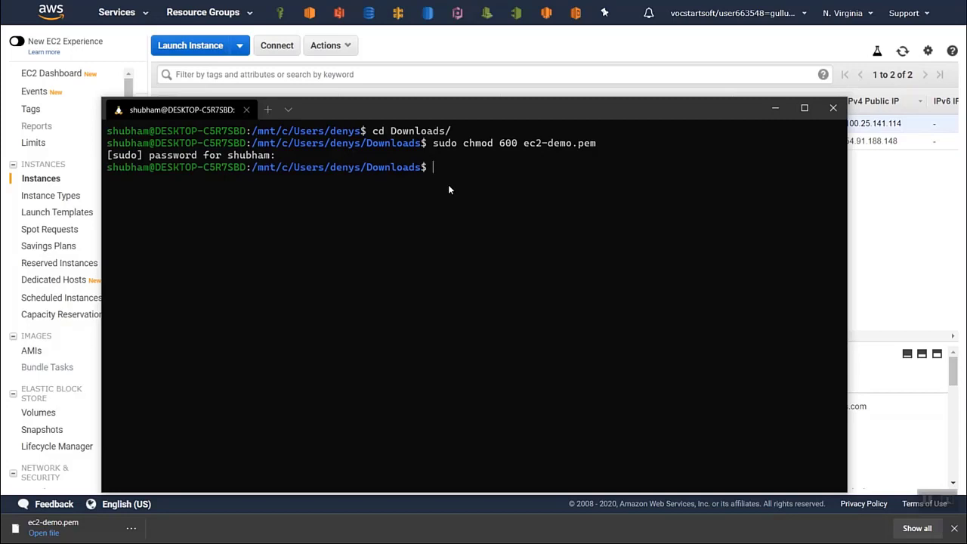
# - Connect to the instance by running the copied SSH command prefixed with sudo, answering yes to trust the host
pyautogui.hotkey('ctrl', 'v')
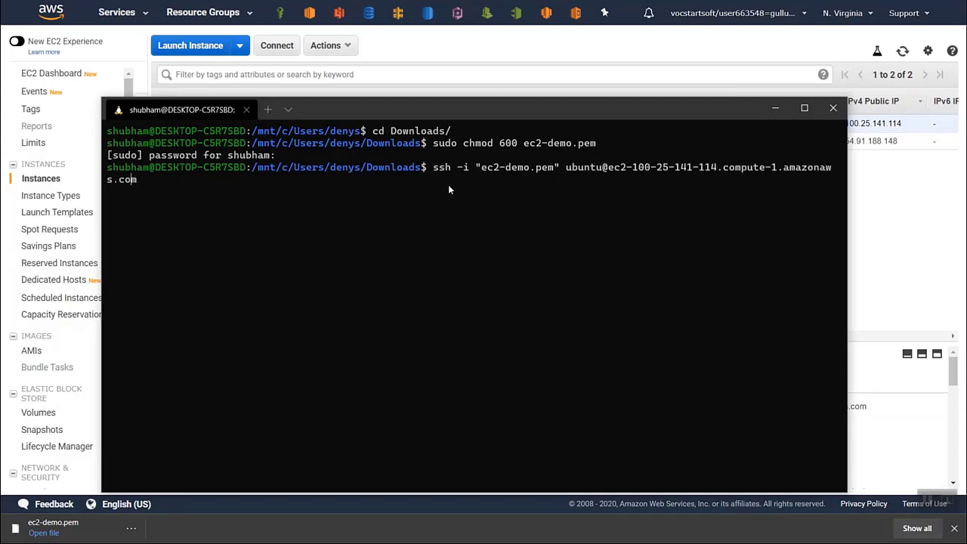
pyautogui.press('Left')
pyautogui.press('Left')
pyautogui.press('Left')
pyautogui.press('Left')
pyautogui.press('Left')
pyautogui.press('Left')
pyautogui.press('Left')
pyautogui.press('Left')
pyautogui.press('Left')
pyautogui.press('Left')
pyautogui.press('Left')
pyautogui.press('Left')
pyautogui.press('Left')
pyautogui.press('Left')
pyautogui.press('Left')
pyautogui.press('Left')
pyautogui.press('Left')
pyautogui.press('Left')
pyautogui.press('Left')
pyautogui.press('Left')
pyautogui.write('sudo')
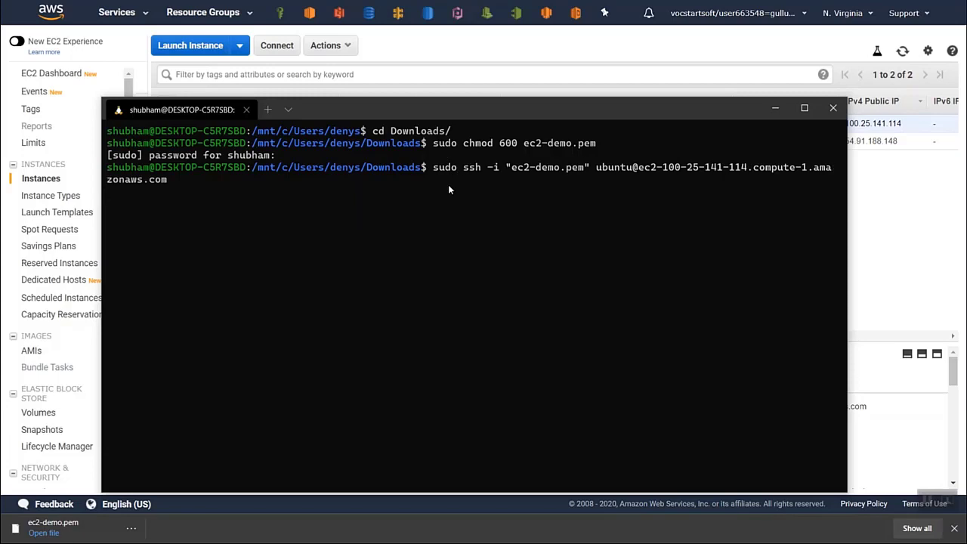
pyautogui.press('Return')
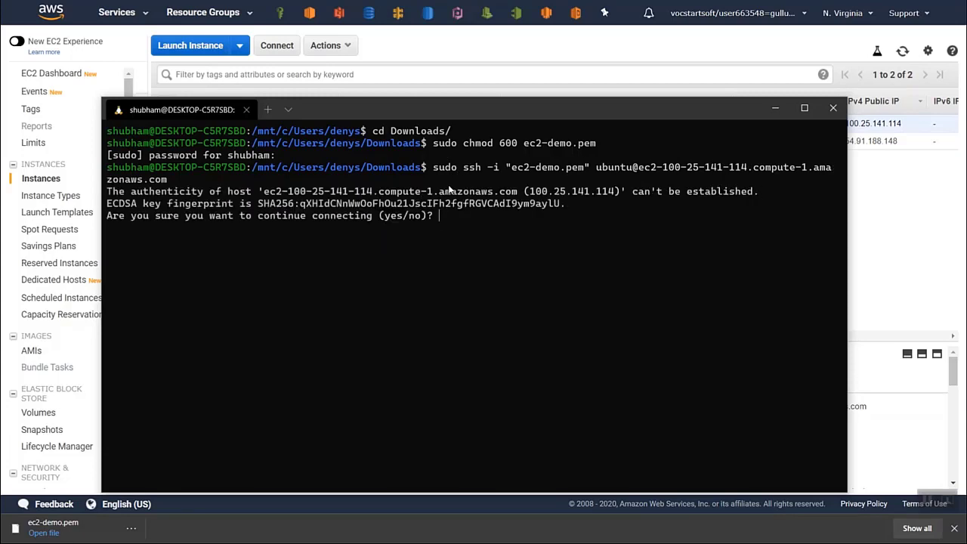
pyautogui.write('yes')
pyautogui.press('Return')
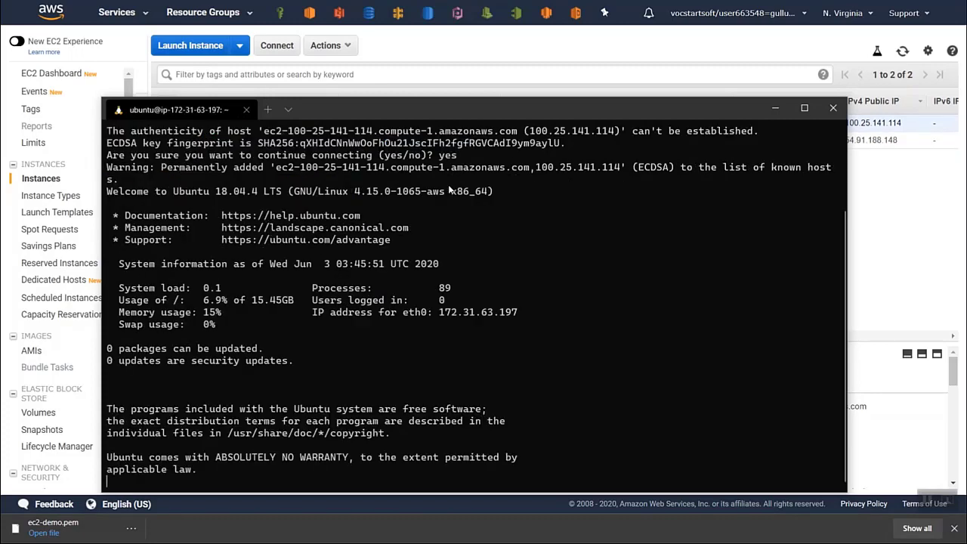
# - Clear the terminal on the instance and list the files in the home directory with ls
pyautogui.write('clear')
pyautogui.press('Return')
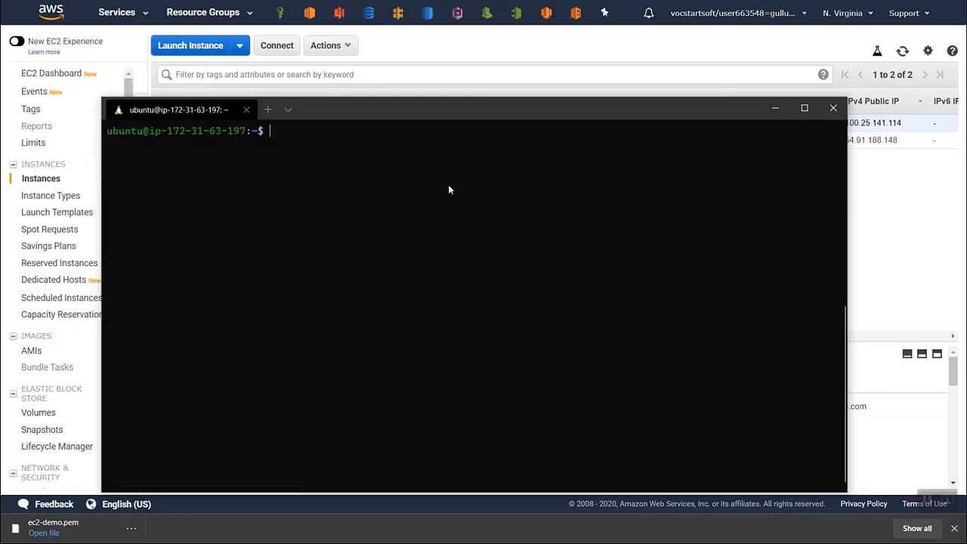
pyautogui.write('ls')
pyautogui.press('Return')
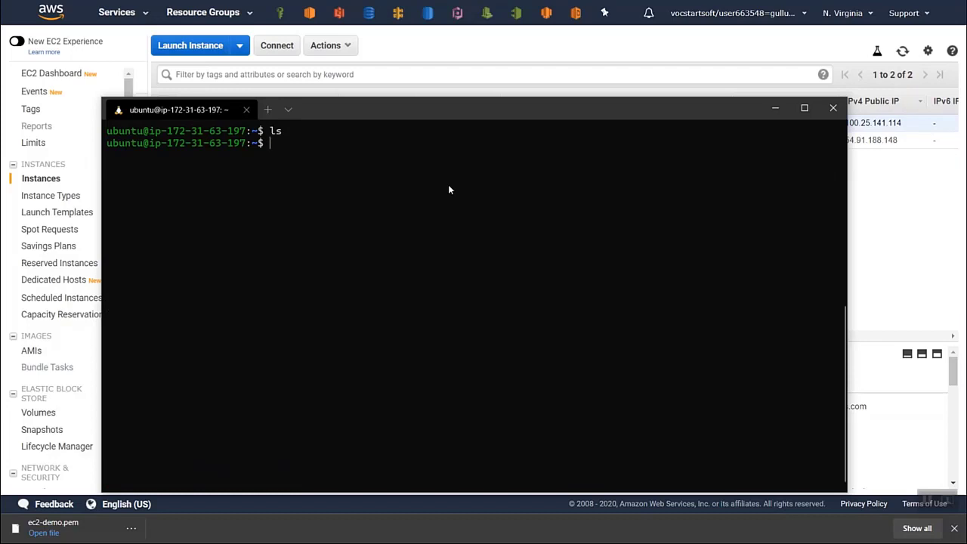
# - Update the instance's package lists with sudo apt update and clear the terminal
pyautogui.write('apt')
pyautogui.press('BackSpace')
pyautogui.press('BackSpace')
pyautogui.press('BackSpace')
pyautogui.write('sudo apt update')
pyautogui.press('Return')
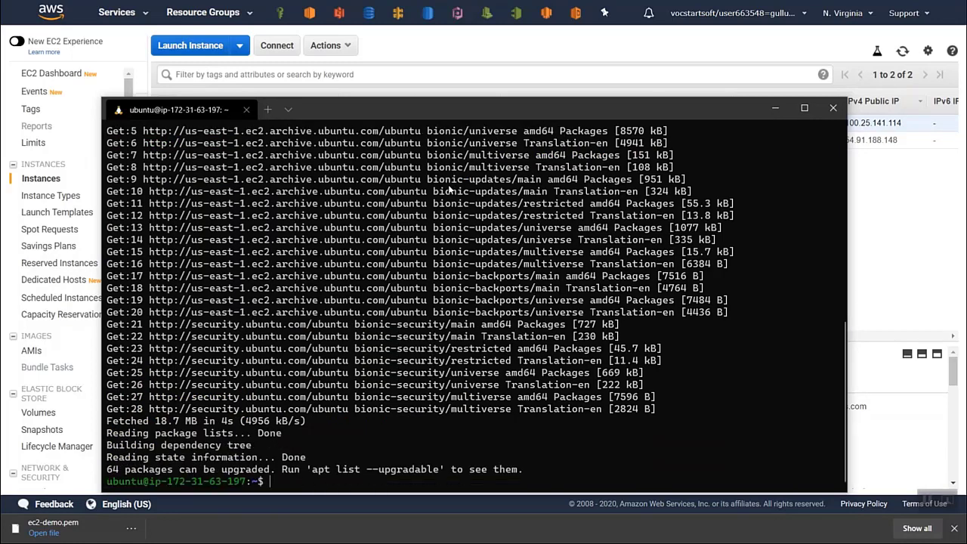
pyautogui.write('clear')
pyautogui.press('Return')
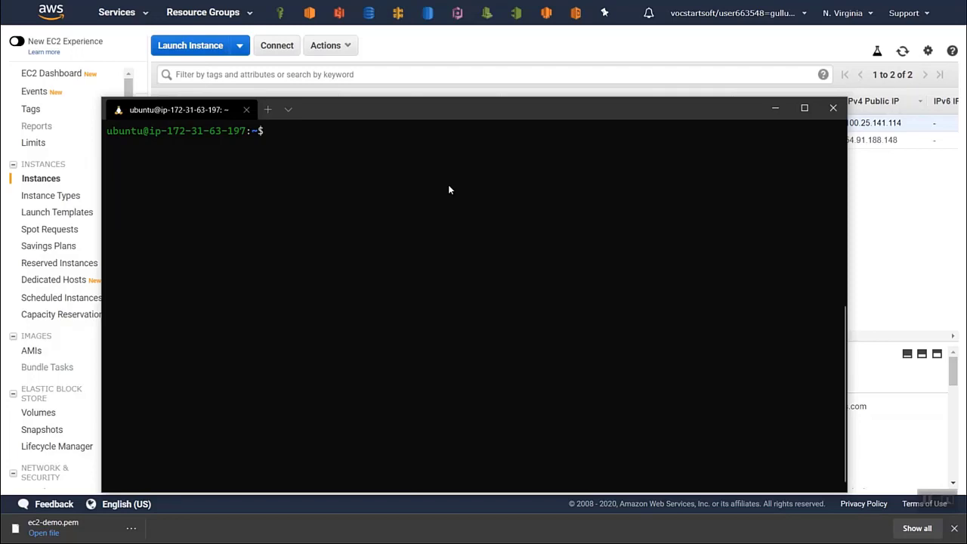
# - Create an empty file test.txt in the home directory with touch and list the directory's files
pyautogui.write('touch test.txt')
pyautogui.press('Return')
pyautogui.write('ls')
pyautogui.press('Return')
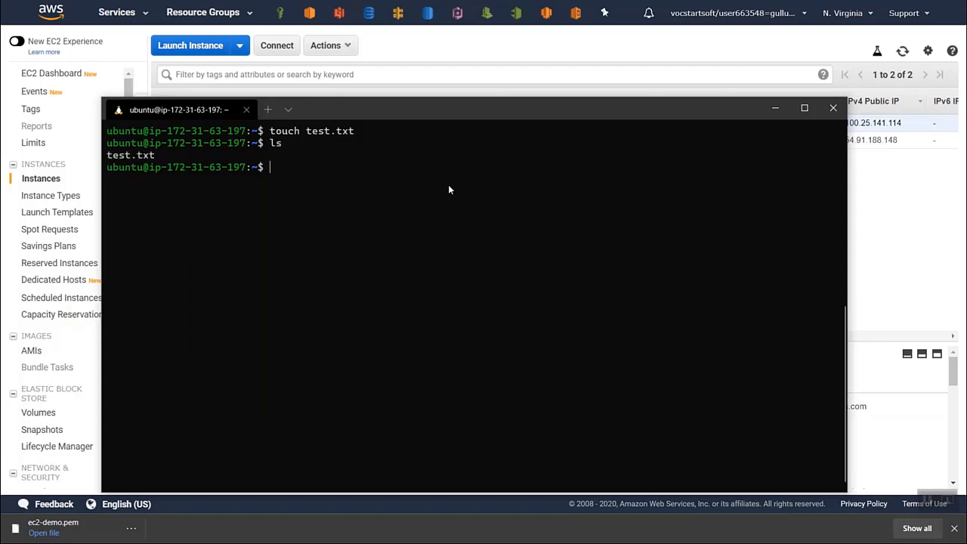
# - Evaluate 5+2 in a python3 session, exit Python and clear the terminal
pyautogui.write('python3')
pyautogui.press('Return')
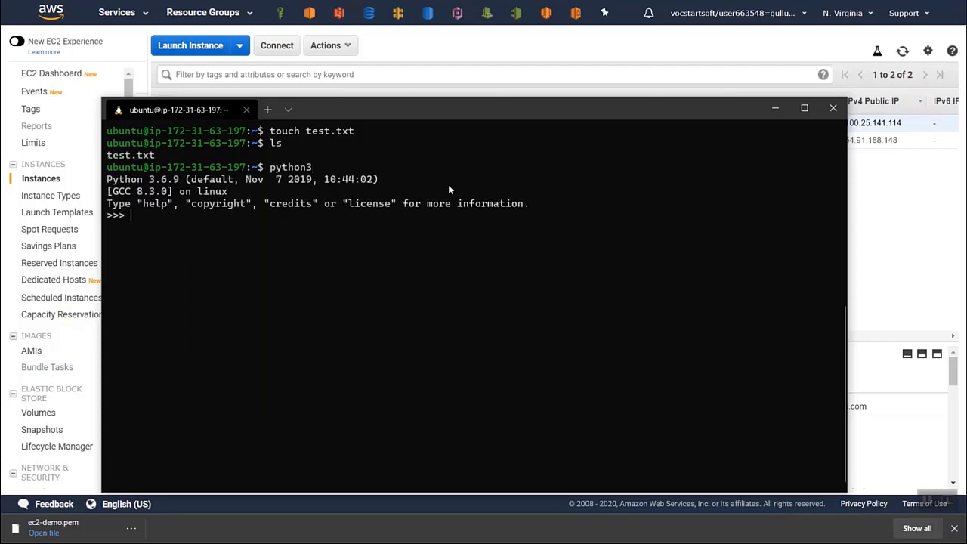
pyautogui.write('5+2')
pyautogui.press('Return')
pyautogui.hotkey('ctrl', 'c')
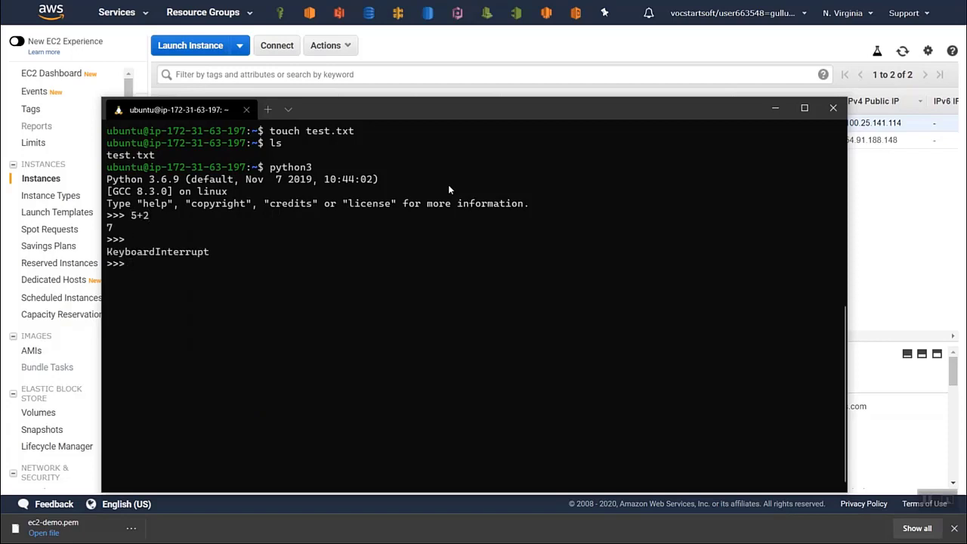
pyautogui.hotkey('ctrl', 'd')
pyautogui.write('clear')
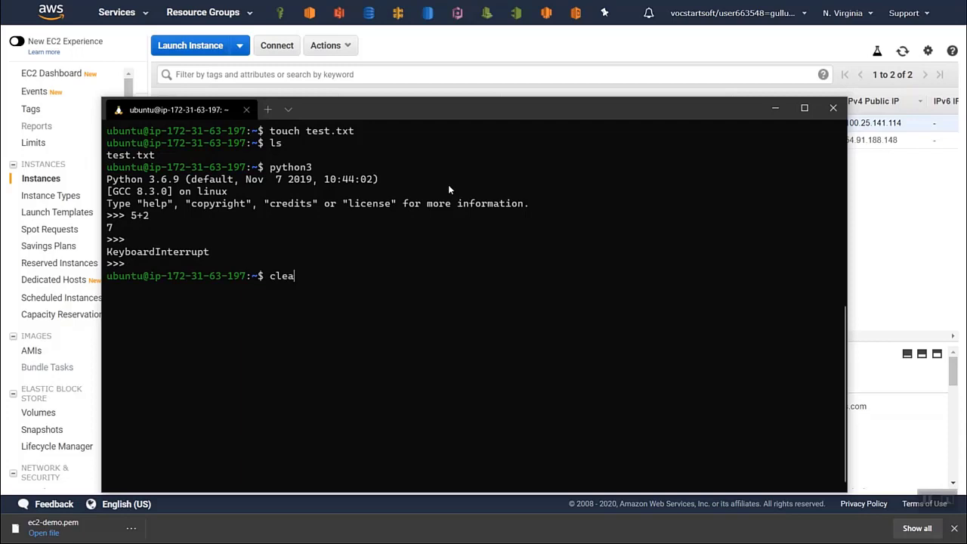
pyautogui.press('Return')
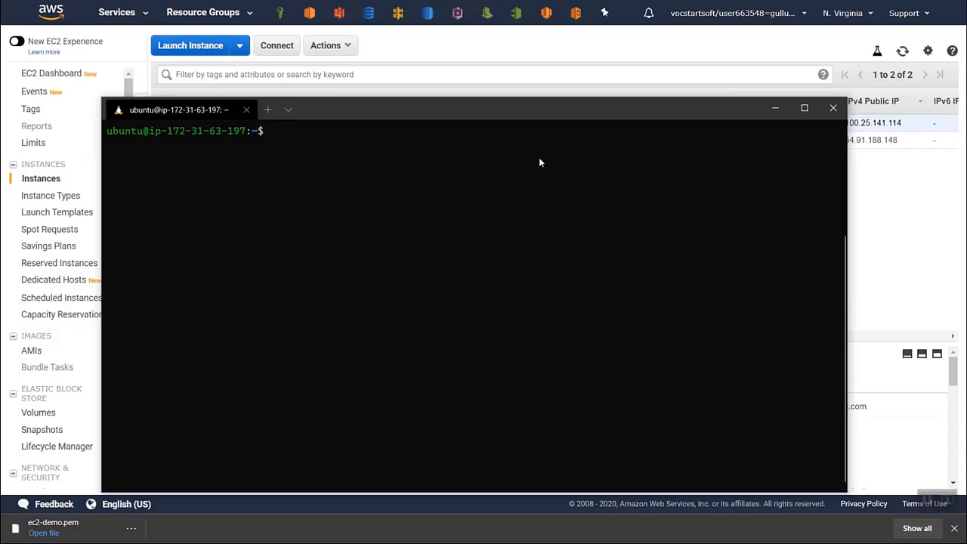
# - End the SSH session, close the terminal and stop the t2.micro instance in the AWS console
pyautogui.hotkey('ctrl', 'd')
pyautogui.hotkey('ctrl', 'd')
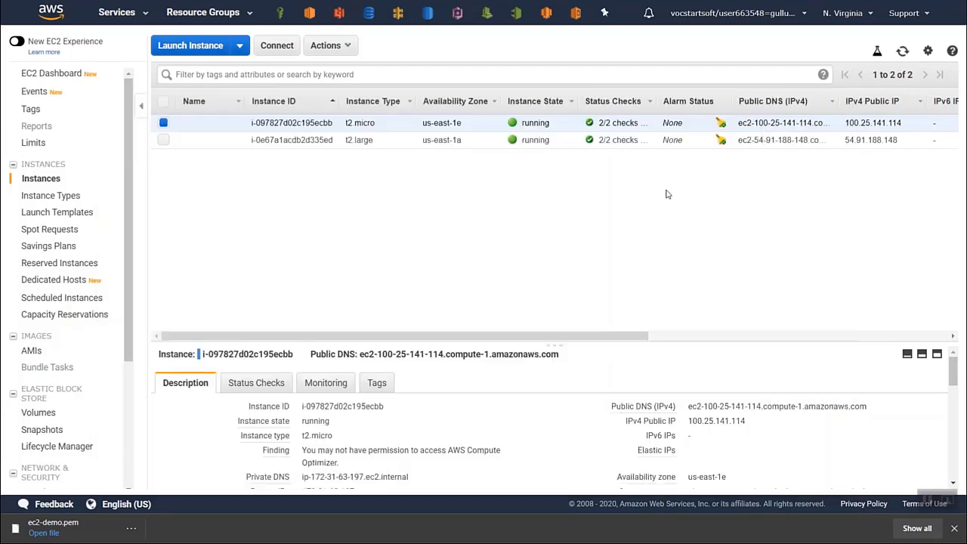
pyautogui.click(325, 46)
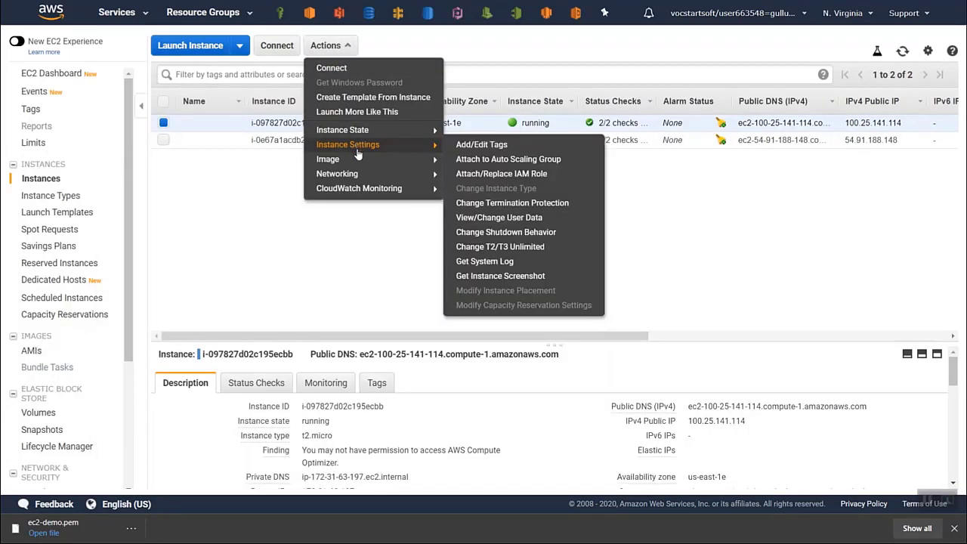
pyautogui.moveTo(371, 132)
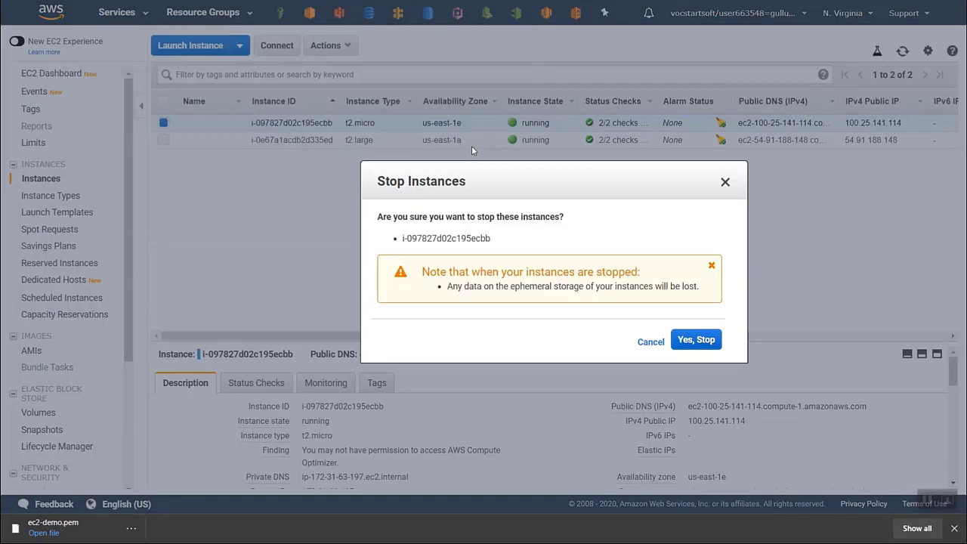
pyautogui.click(694, 340)
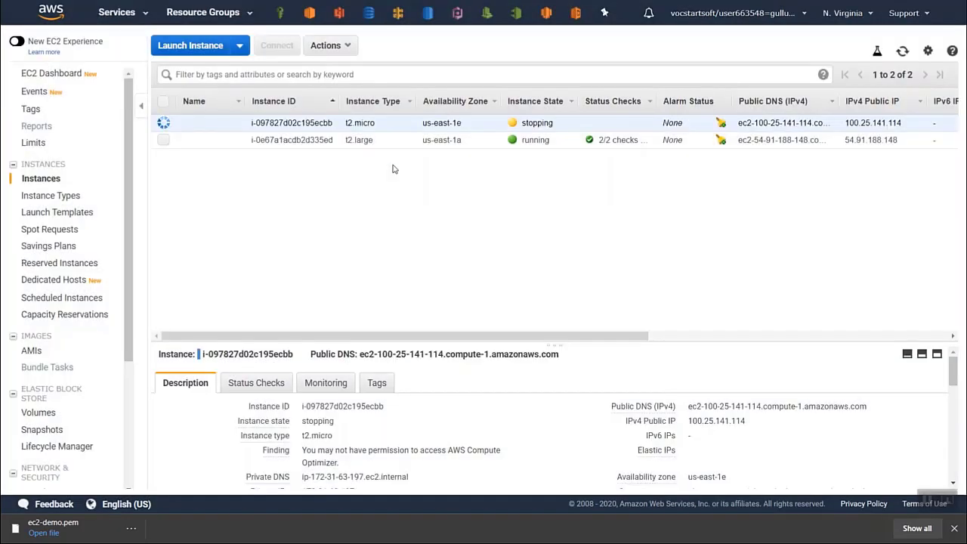
# - Switch from the AWS console to a new terminal window
pyautogui.hotkey('alt', 'Tab')
pyautogui.press('super')
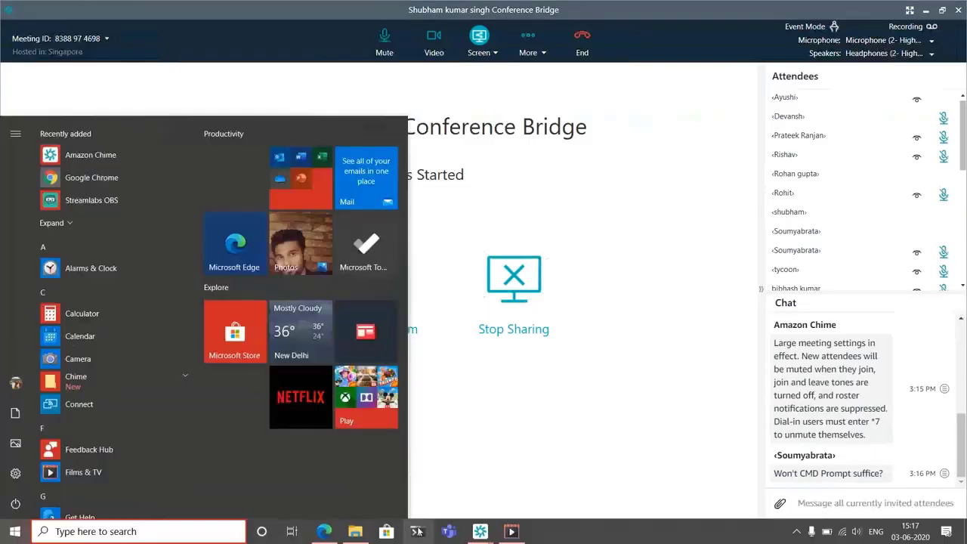
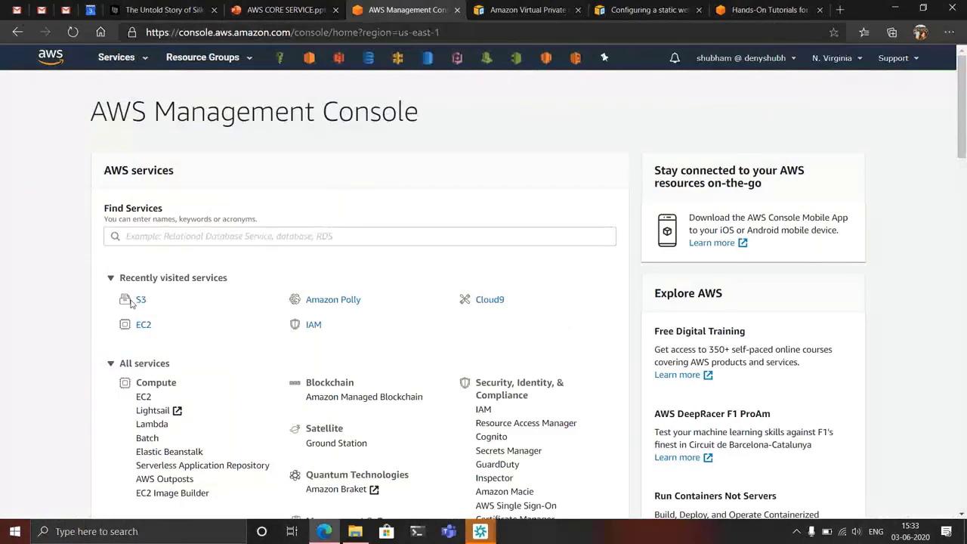
# - Open S3 and start creating a bucket named s3-demo- followed by the owner's first name and the number 2
pyautogui.click(141, 302)
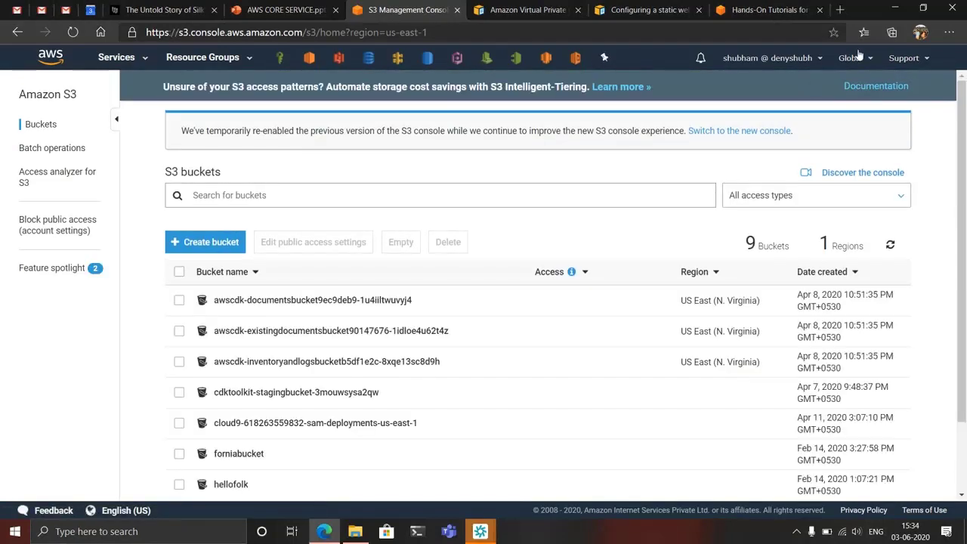
pyautogui.click(277, 197)
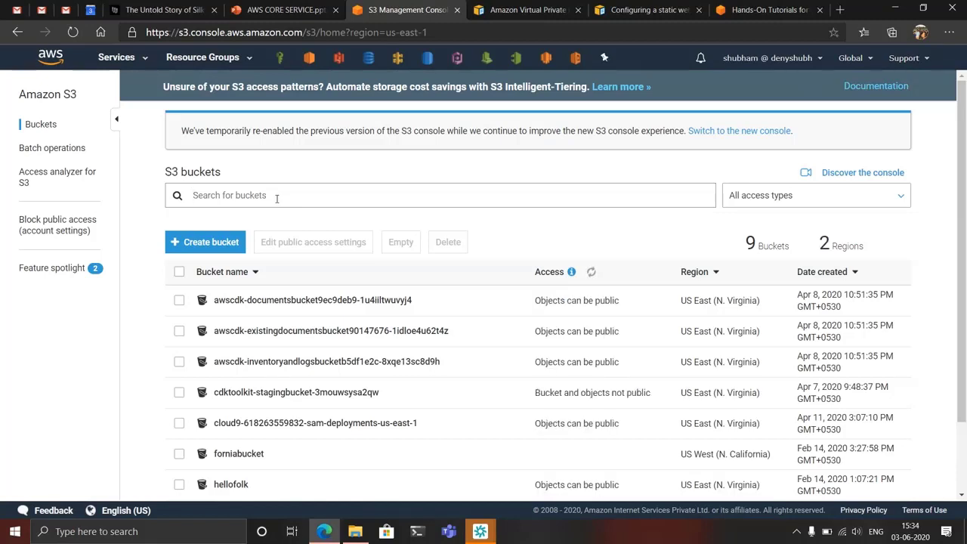
pyautogui.click(201, 244)
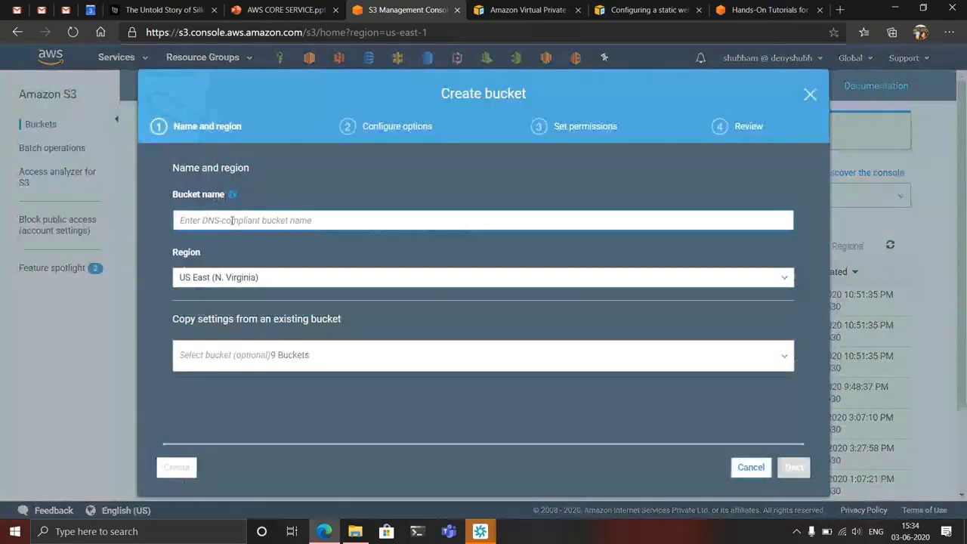
pyautogui.write('s')
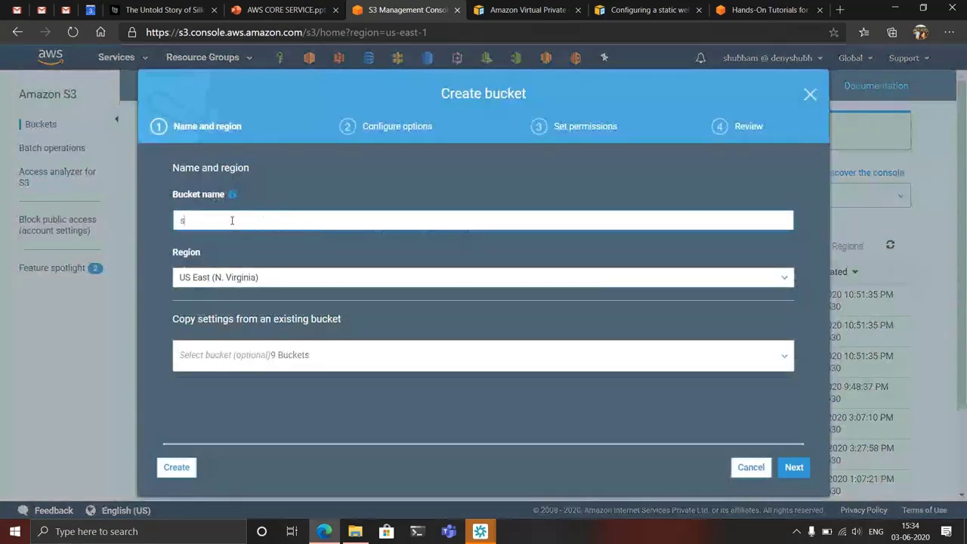
pyautogui.write('3-')
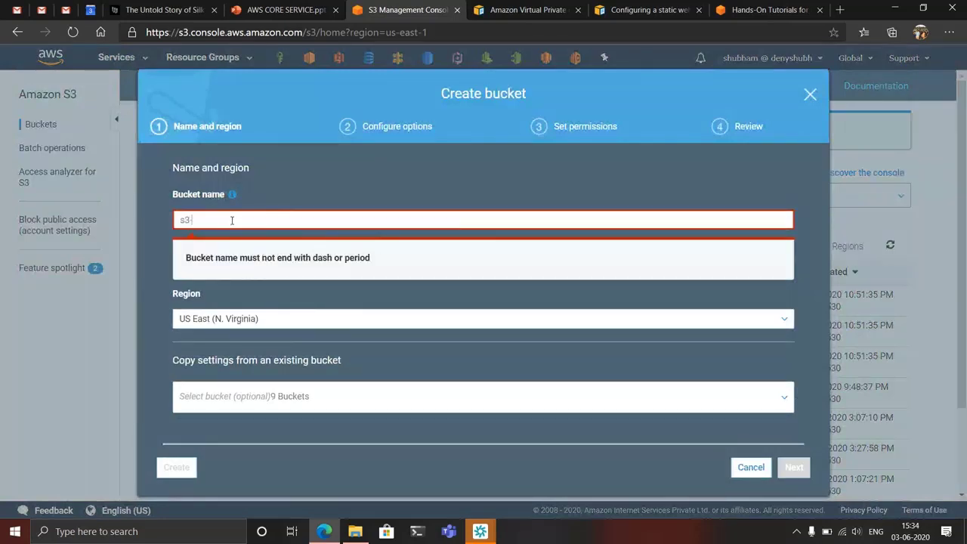
pyautogui.write('demo-shubh')
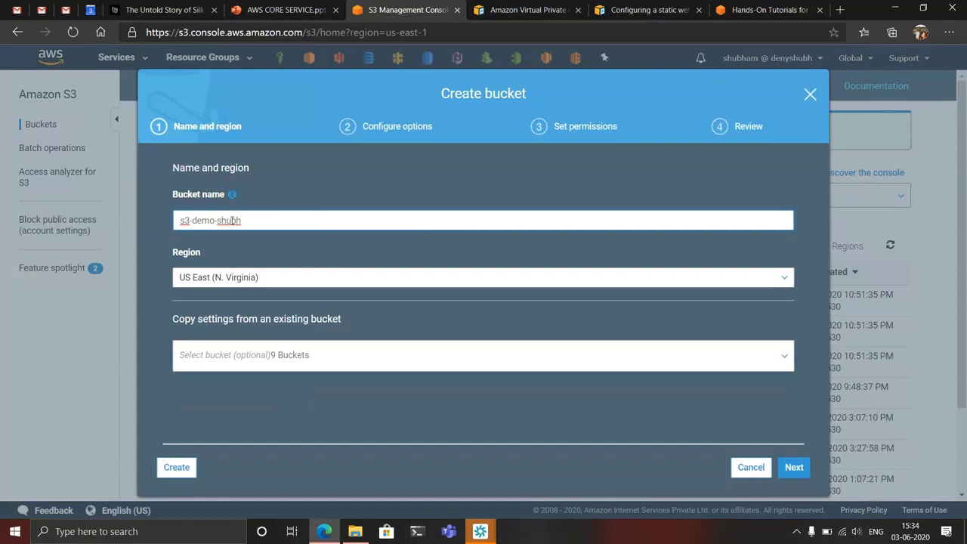
pyautogui.write('am')
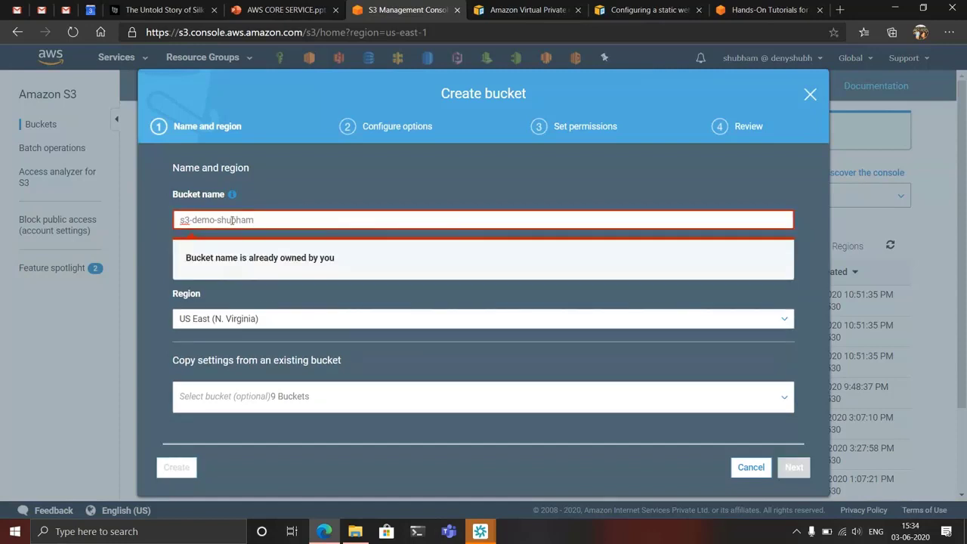
pyautogui.write('2')
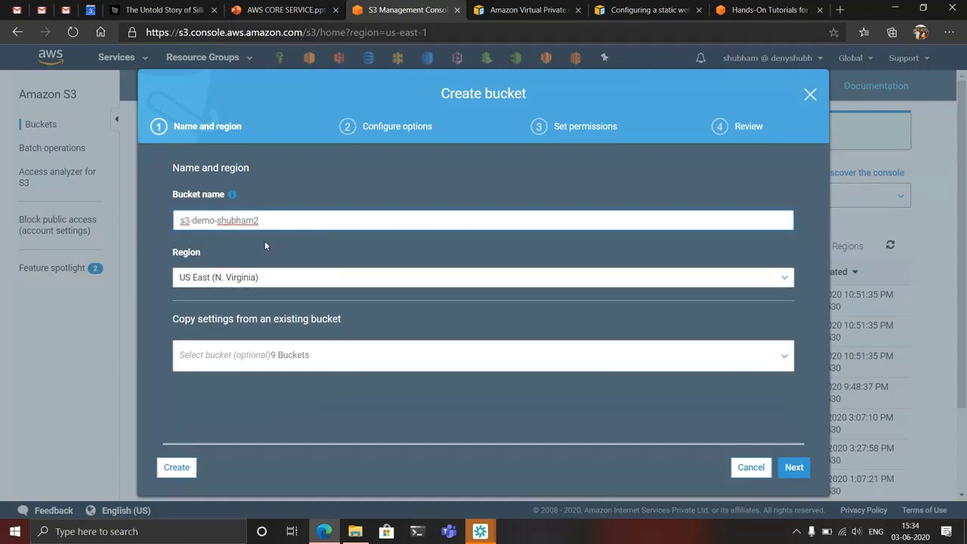
# - Review the available regions, keep US East (N. Virginia) for the bucket and continue to the configuration options
pyautogui.click(279, 278)
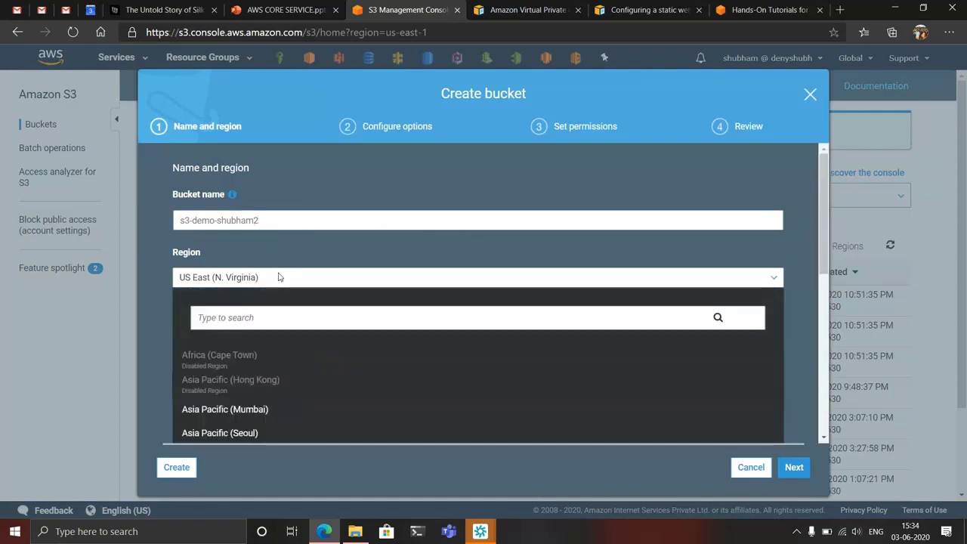
pyautogui.scroll(-2, 278, 275)
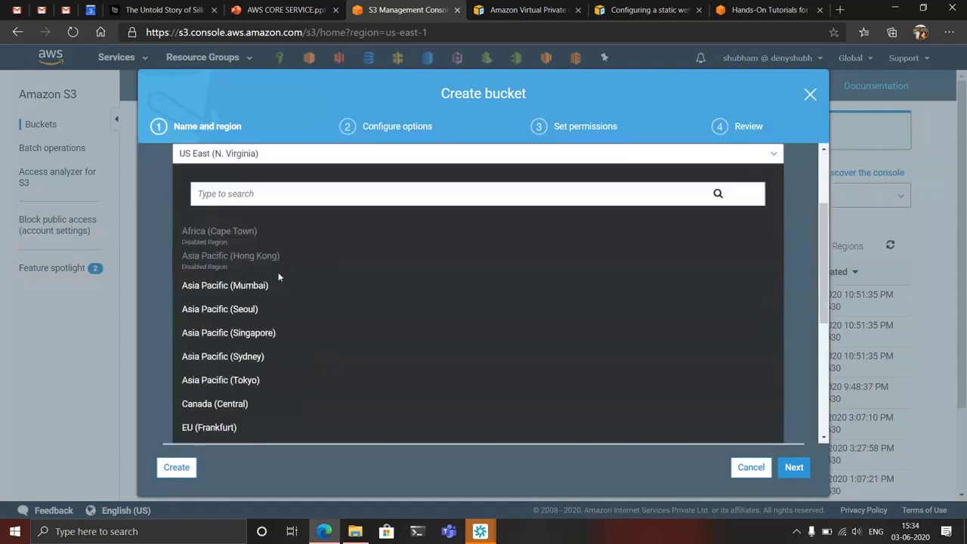
pyautogui.click(299, 156)
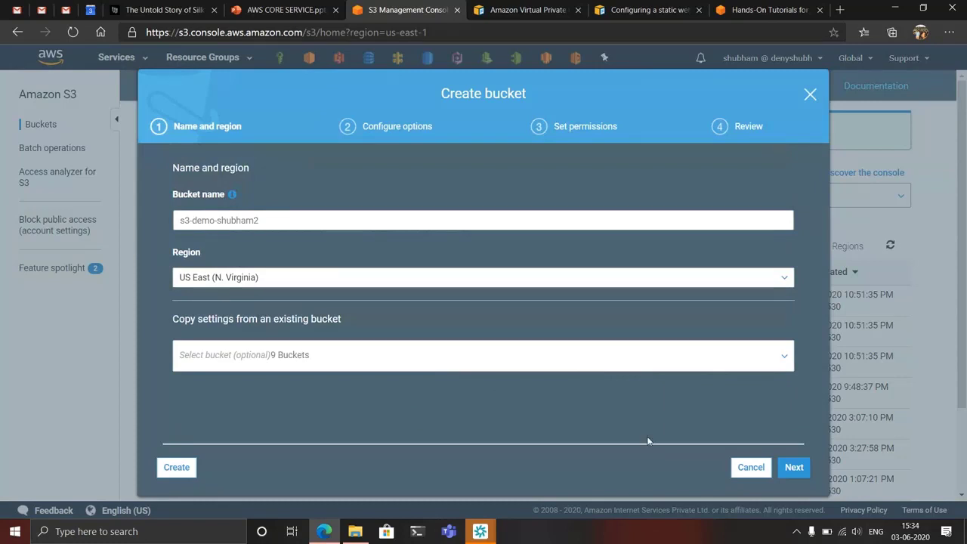
pyautogui.click(794, 468)
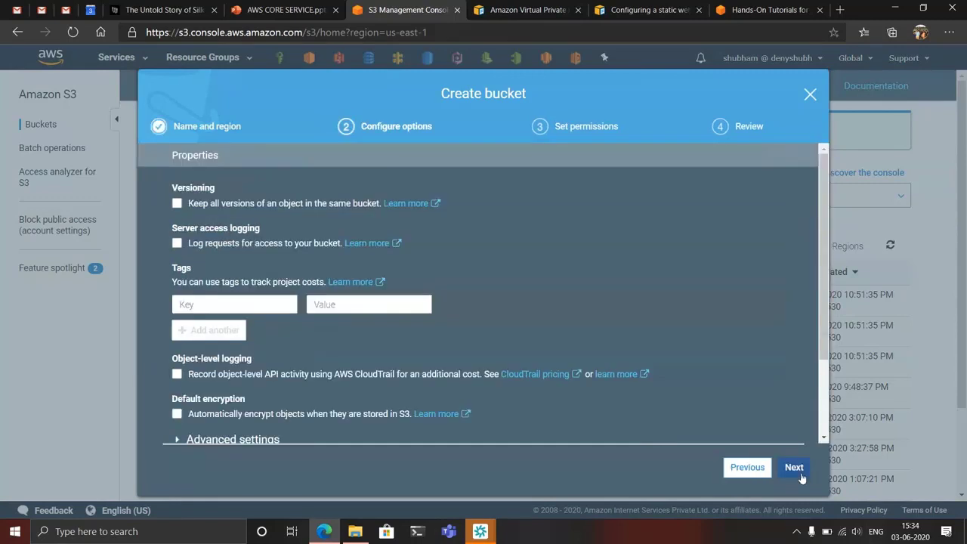
# - Create the bucket with the default configuration options and all public access blocked
pyautogui.scroll(-3, 695, 342)
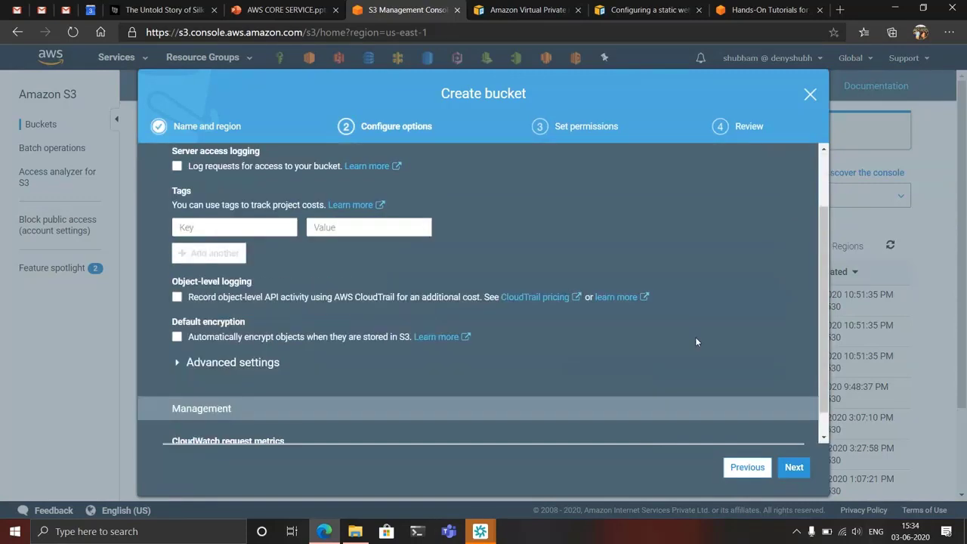
pyautogui.scroll(3, 695, 341)
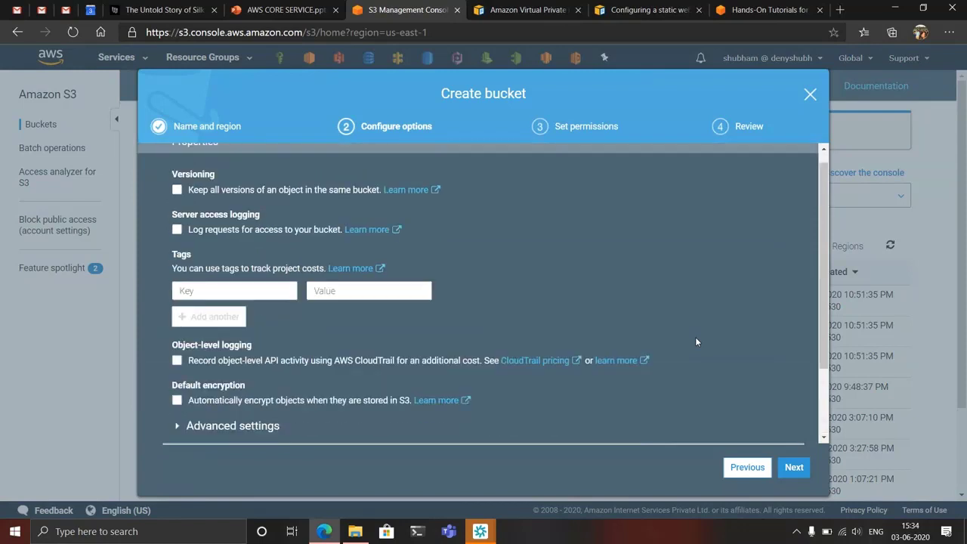
pyautogui.click(791, 468)
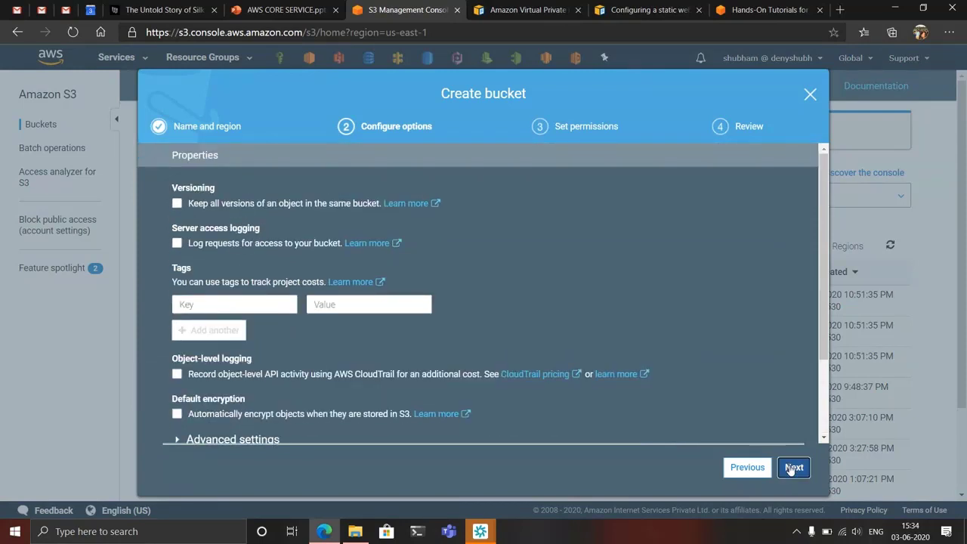
pyautogui.scroll(-1, 624, 353)
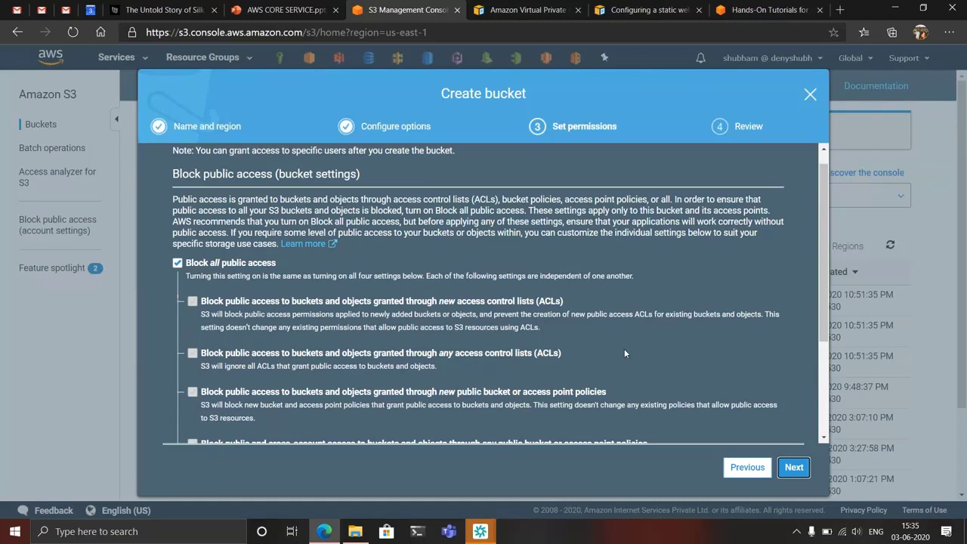
pyautogui.click(795, 467)
pyautogui.scroll(-5, 655, 371)
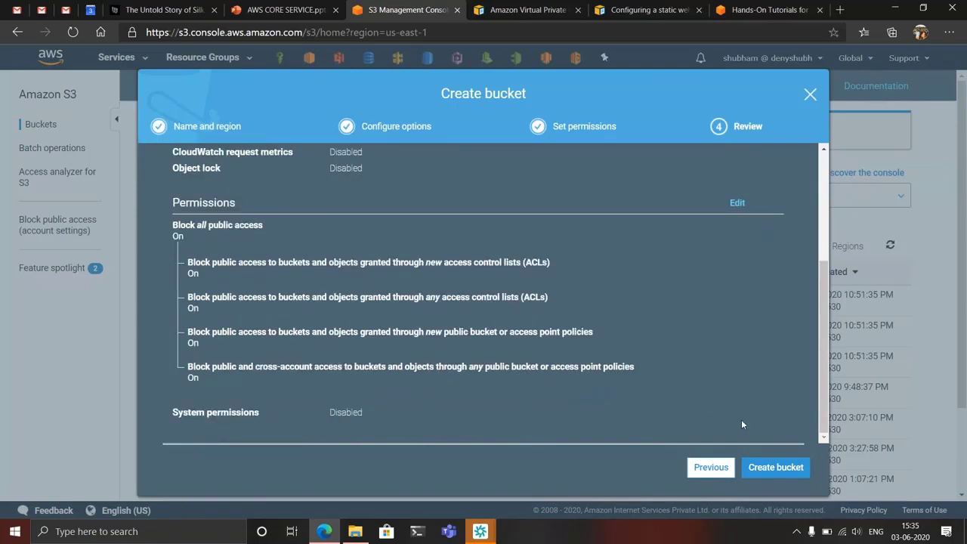
pyautogui.click(776, 468)
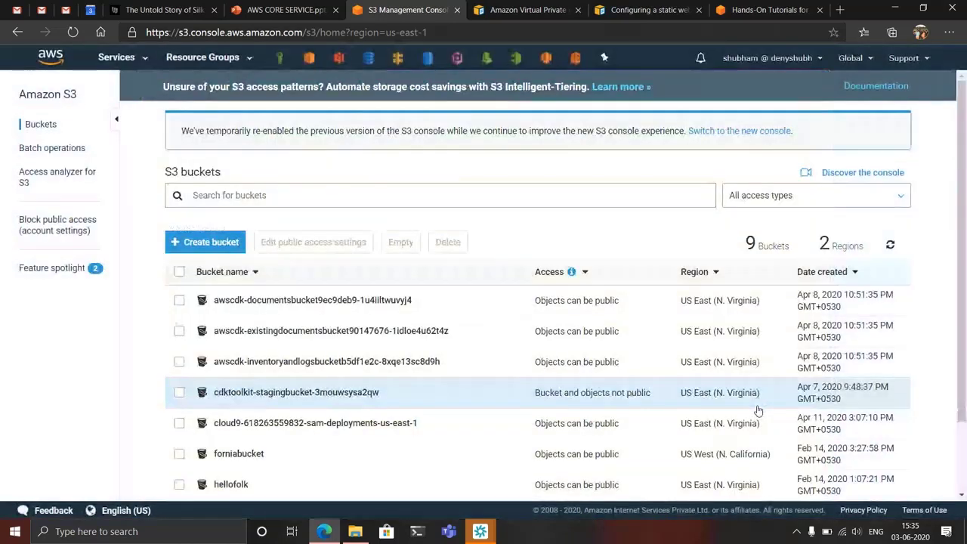
# - Find the newly created s3-demo bucket ending in 2 in the bucket list and open it
pyautogui.scroll(-1, 477, 361)
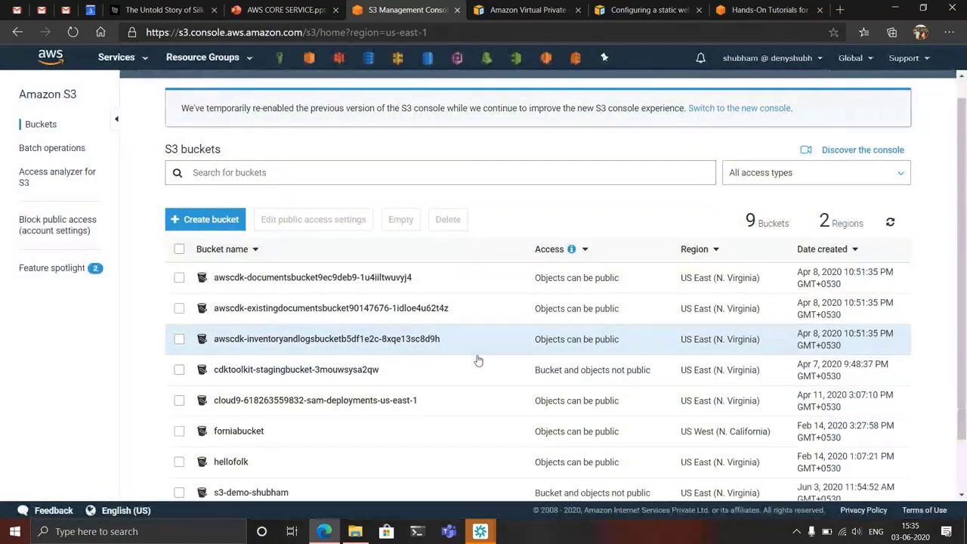
pyautogui.scroll(-1, 477, 360)
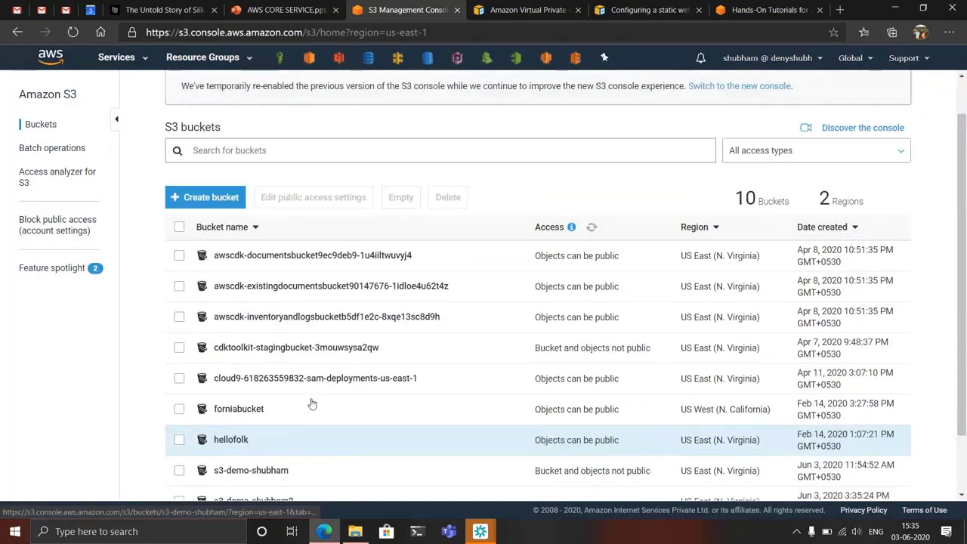
pyautogui.scroll(-1, 312, 404)
pyautogui.scroll(-1, 313, 403)
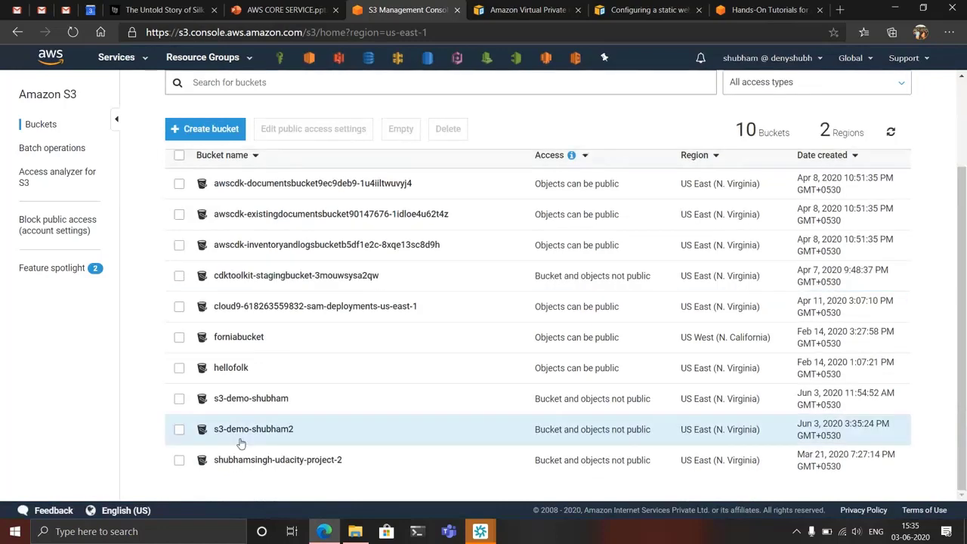
pyautogui.click(259, 431)
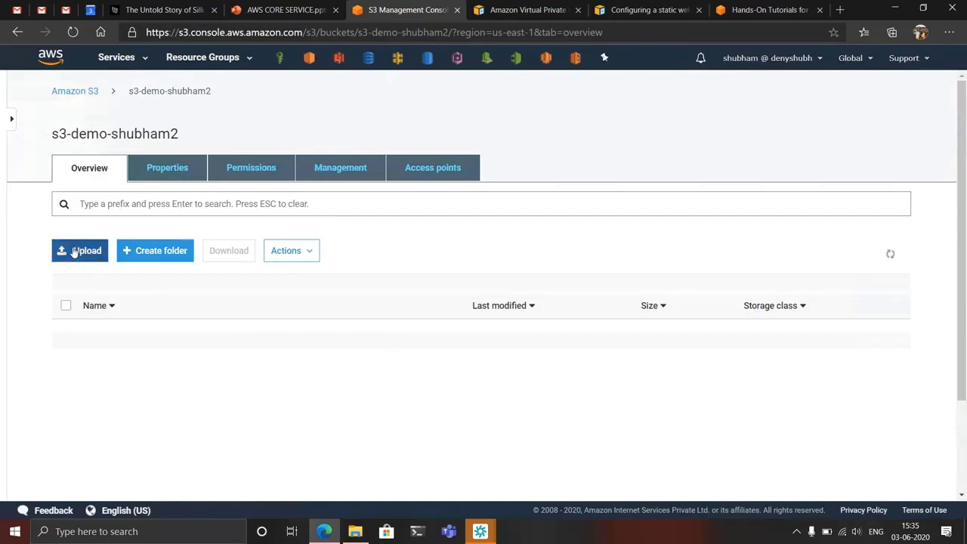
# - Examine the new bucket's properties, including versioning and static website hosting, and return to its overview
pyautogui.click(168, 170)
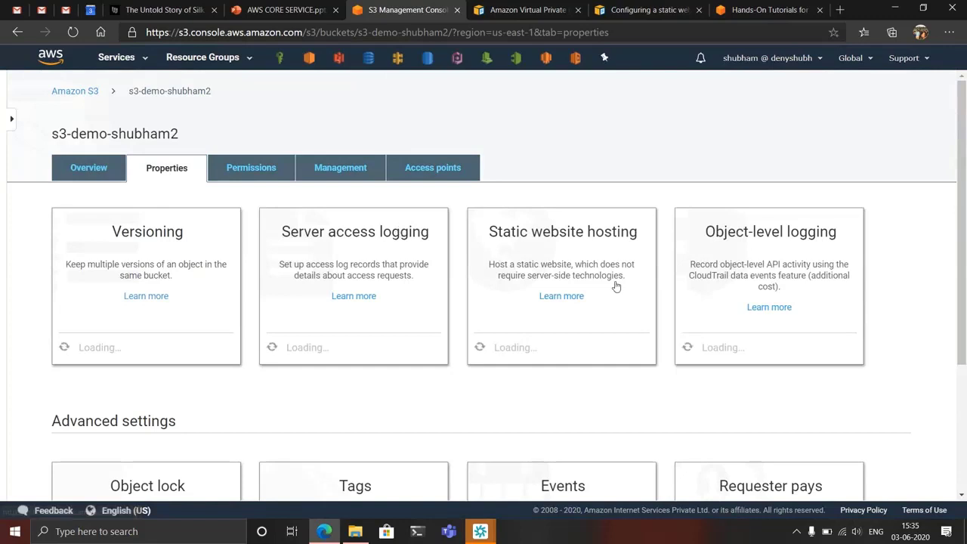
pyautogui.scroll(-1, 615, 285)
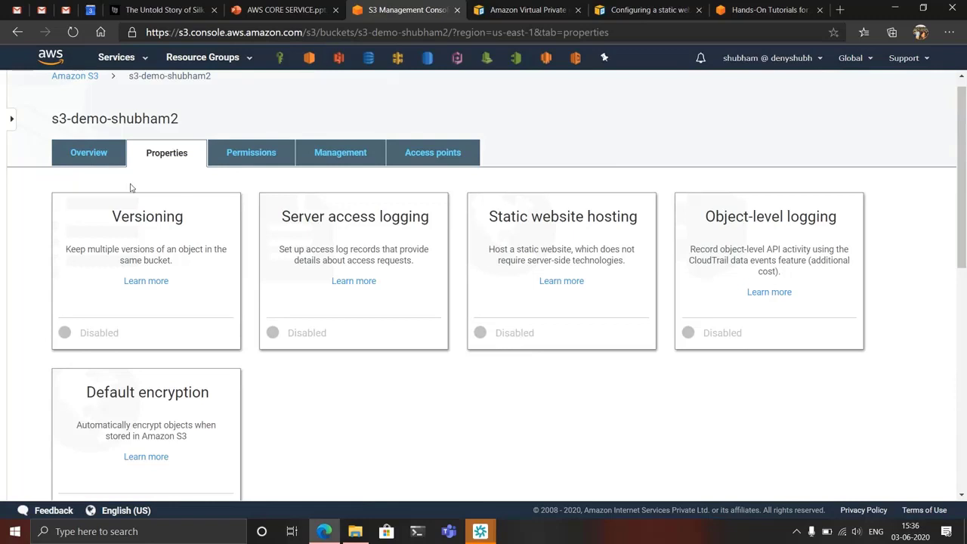
pyautogui.click(84, 155)
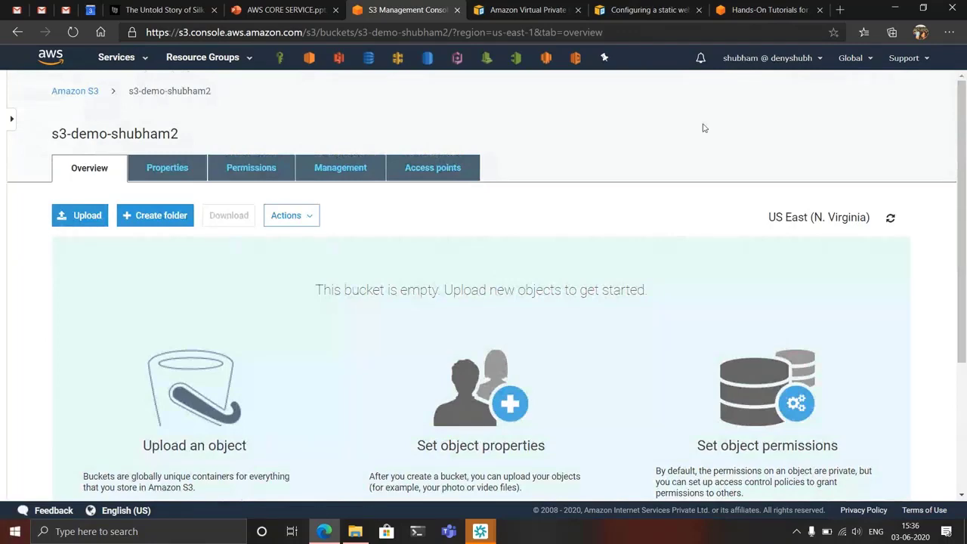
# - Browse the AWS Hands-On Tutorials page for projects such as hosting a static website
pyautogui.click(798, 9)
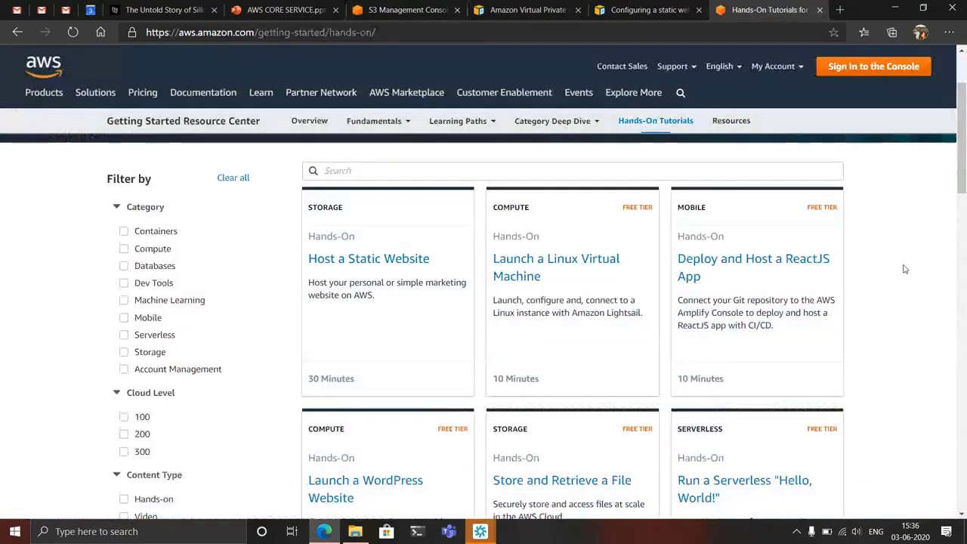
pyautogui.scroll(-1, 905, 269)
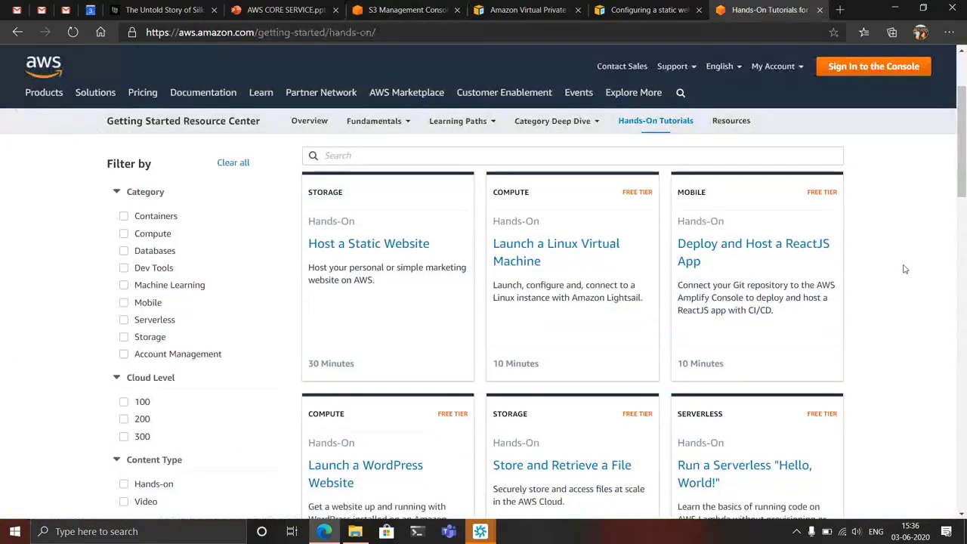
pyautogui.scroll(-1, 904, 269)
pyautogui.scroll(1, 904, 269)
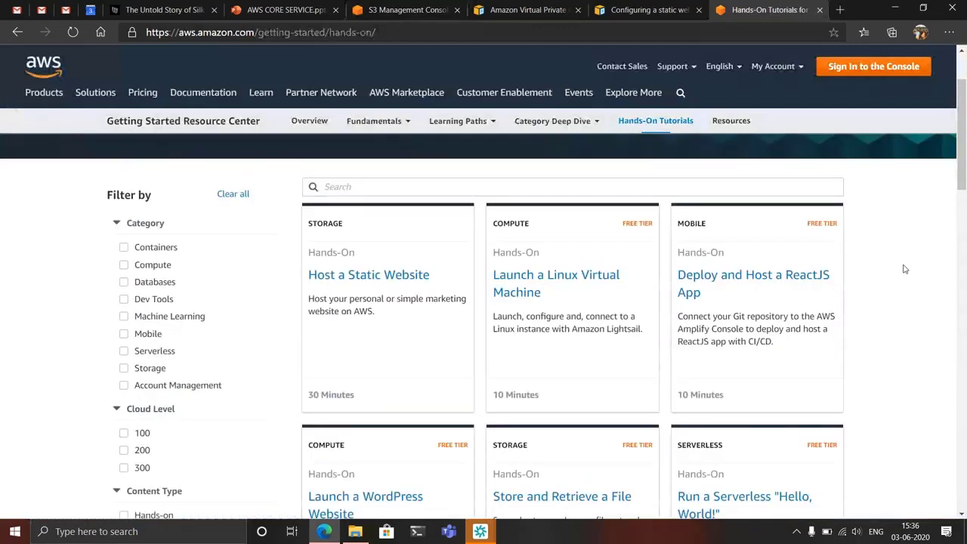
pyautogui.scroll(-1, 904, 269)
pyautogui.scroll(-1, 905, 269)
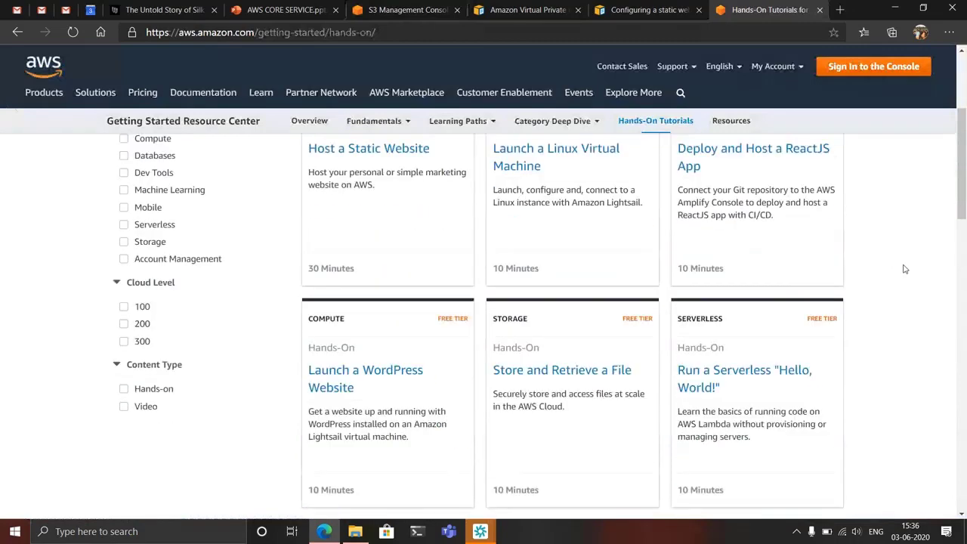
pyautogui.scroll(1, 904, 269)
pyautogui.scroll(1, 904, 269)
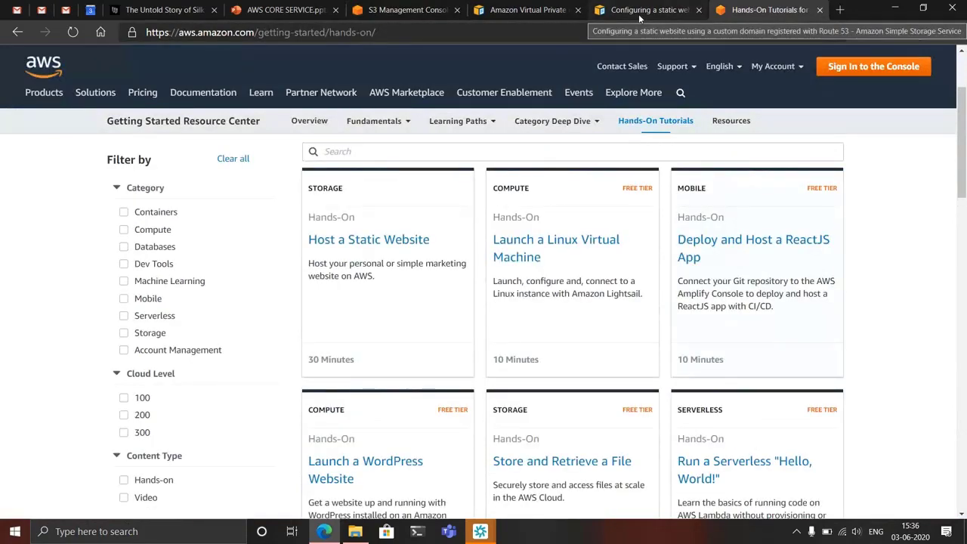
# - Read the S3 static website guide up to the sample index.html in Step 6 and return to the bucket overview
pyautogui.click(640, 15)
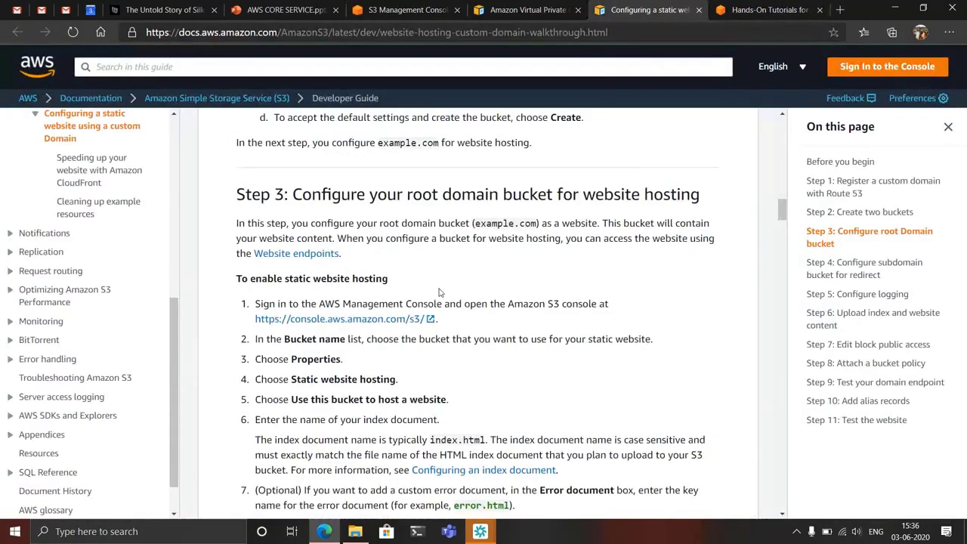
pyautogui.scroll(-2, 439, 292)
pyautogui.scroll(-6, 439, 292)
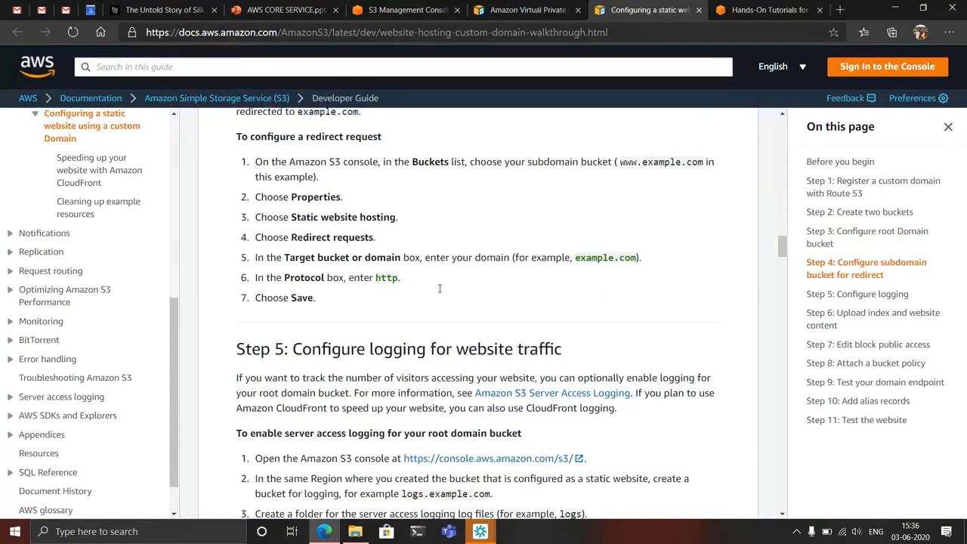
pyautogui.scroll(-8, 439, 287)
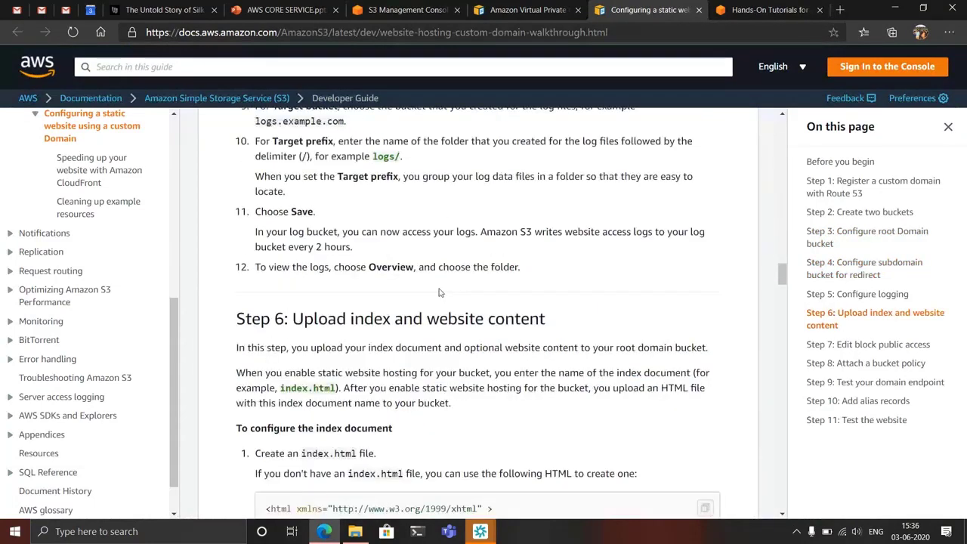
pyautogui.scroll(-5, 439, 292)
pyautogui.scroll(2, 439, 293)
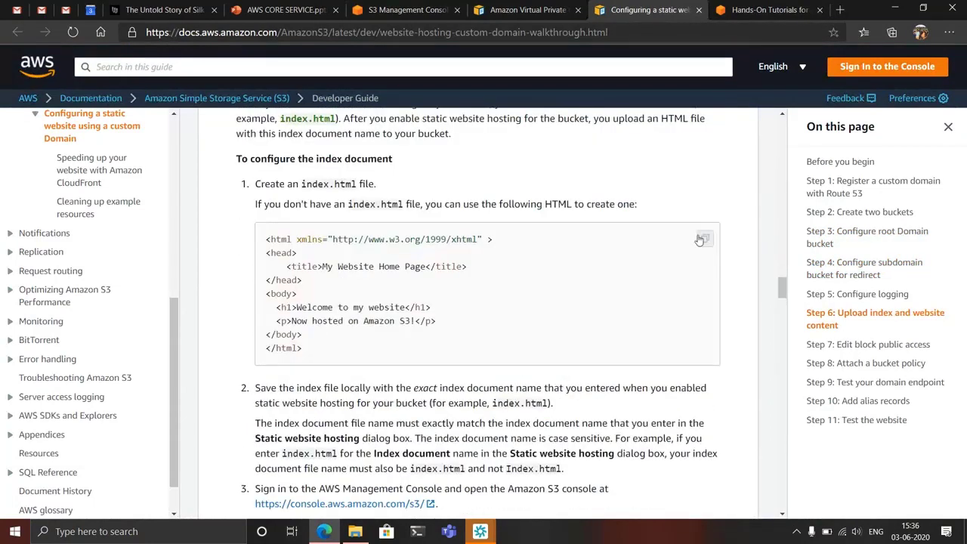
pyautogui.click(382, 10)
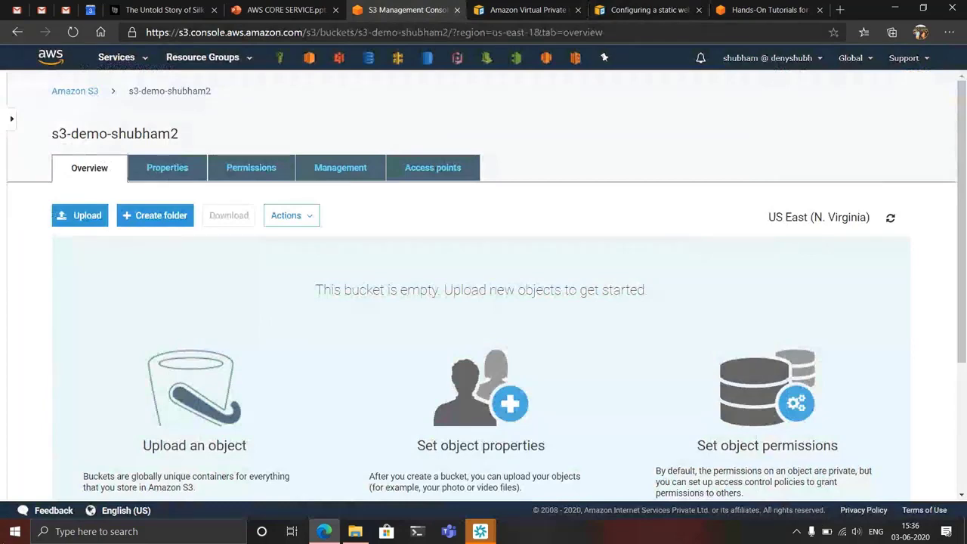
# - Open Notepad and paste the copied sample home page HTML into a blank document
pyautogui.click(11, 535)
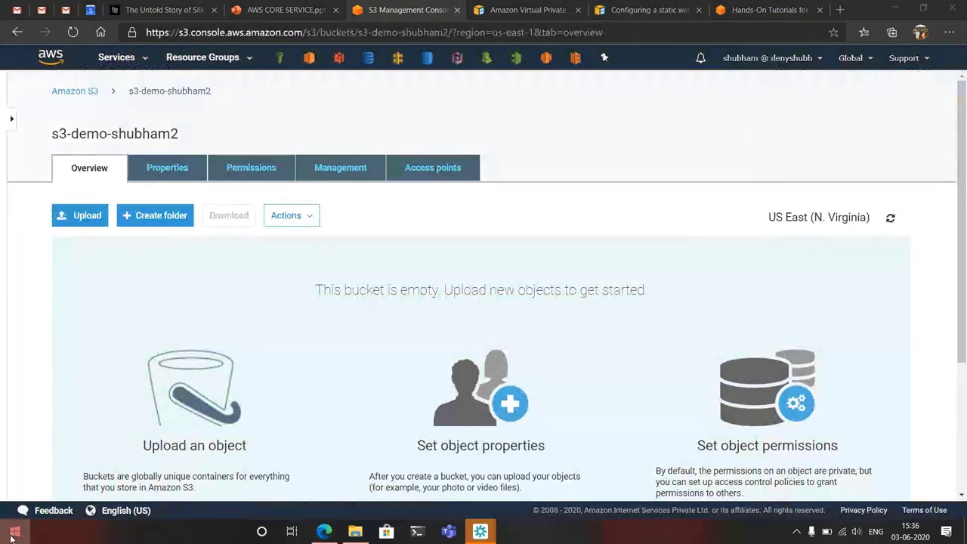
pyautogui.write('not')
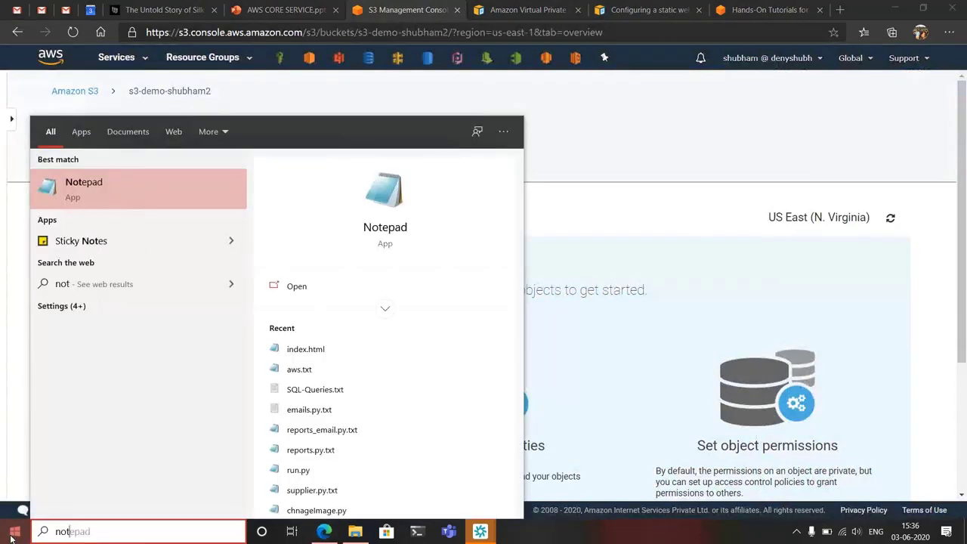
pyautogui.press('Return')
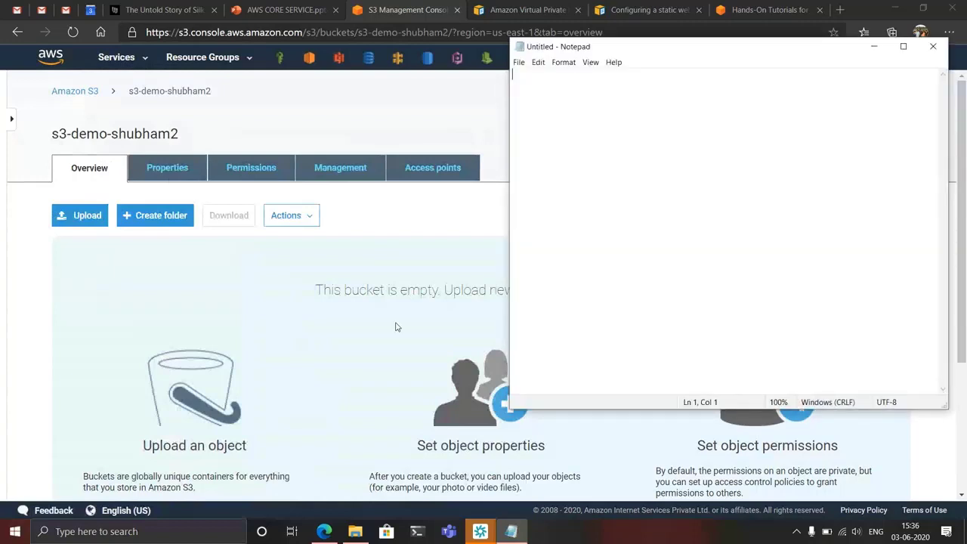
pyautogui.write('<html xmlns="http://www.w3.org/1999/xhtml" > <head>     <title>My Website Home Page</title> </head> <body>   <h1>Welcome to my website</h1>   <p>Now hosted on Amazon S3!</p> </body> </html>')
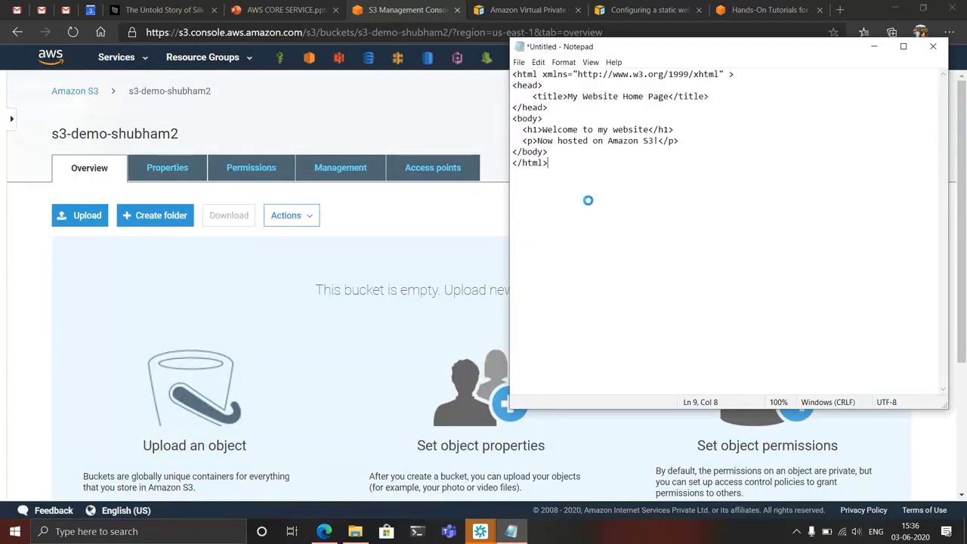
# - Save the document to the Desktop as index.html with the All Files type, replacing the existing file, and close Notepad
pyautogui.hotkey('ctrl', 's')
pyautogui.scroll(3, 578, 217)
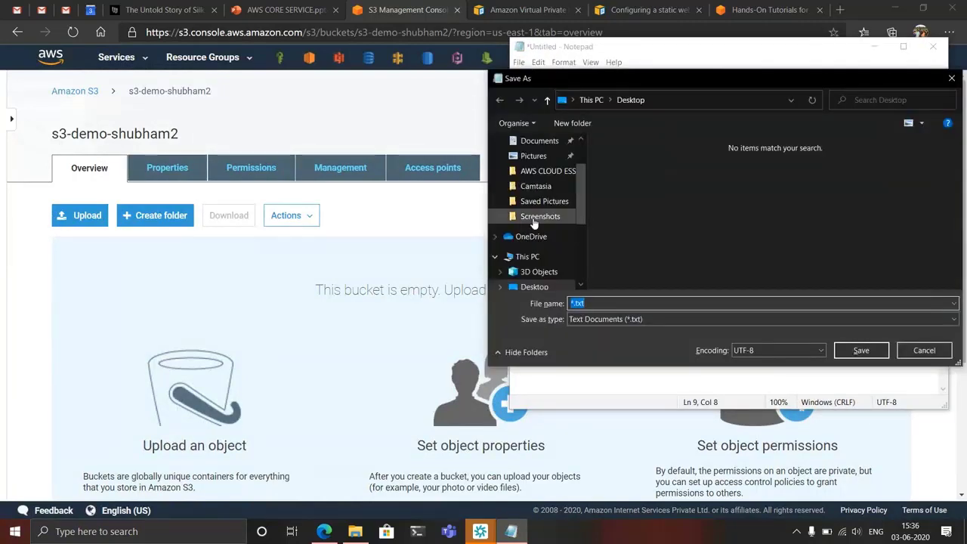
pyautogui.scroll(3, 580, 219)
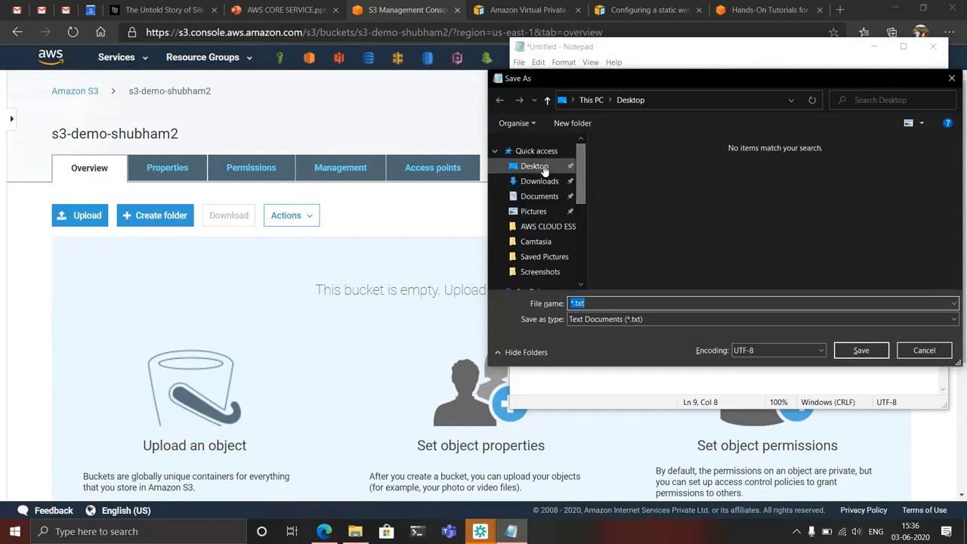
pyautogui.click(538, 166)
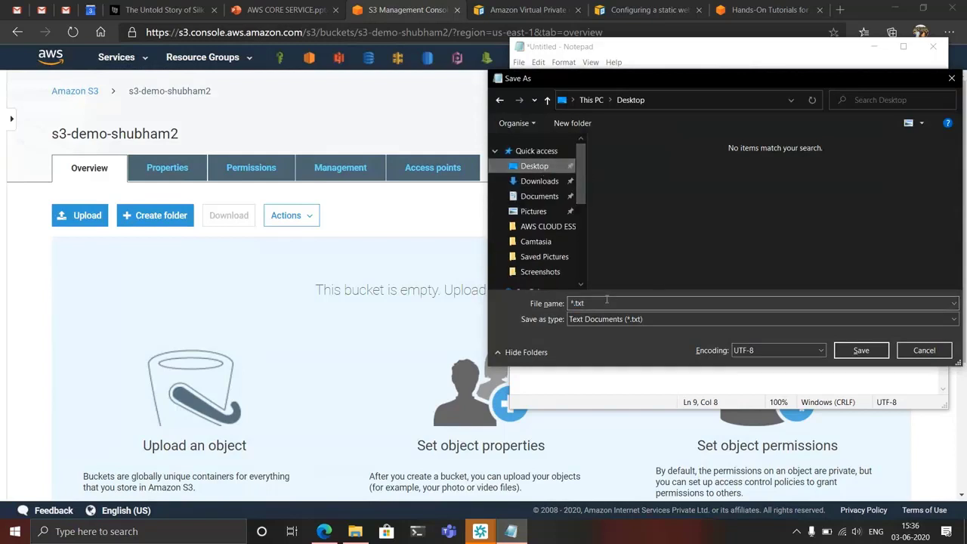
pyautogui.click(579, 302)
pyautogui.write('inde')
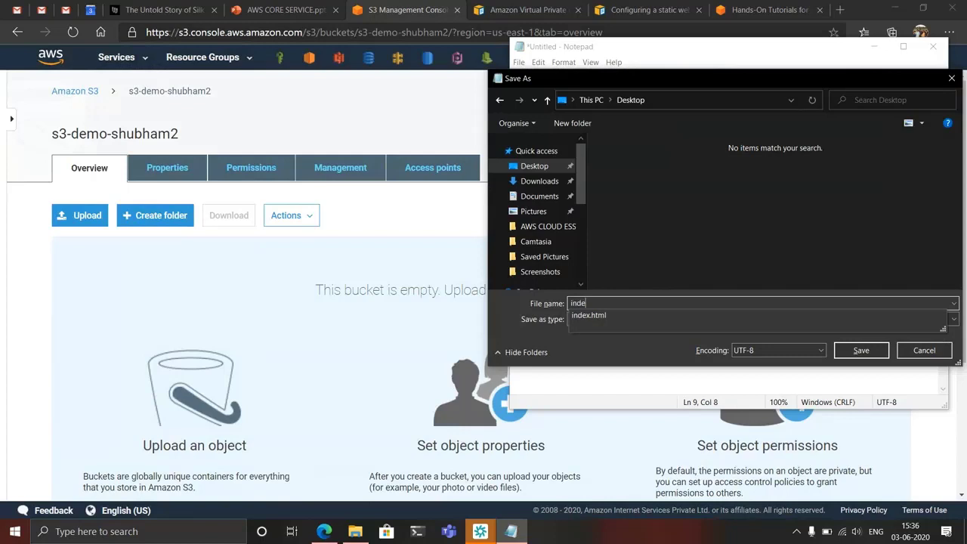
pyautogui.write('x.html')
pyautogui.click(722, 320)
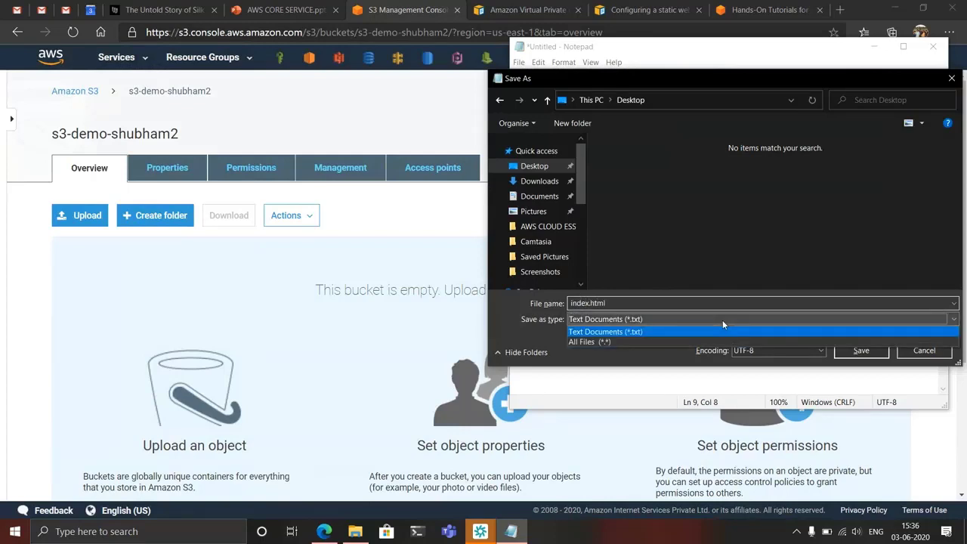
pyautogui.click(660, 340)
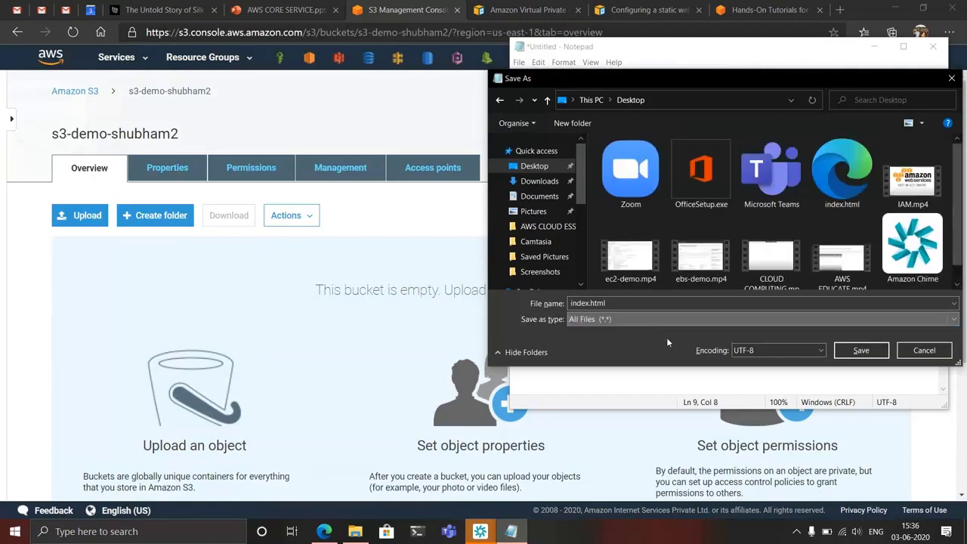
pyautogui.click(861, 351)
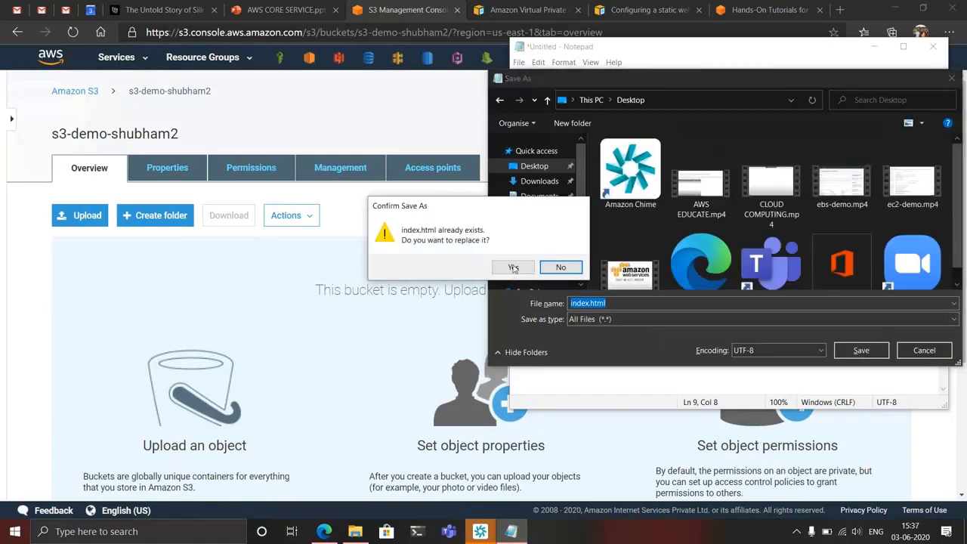
pyautogui.click(513, 268)
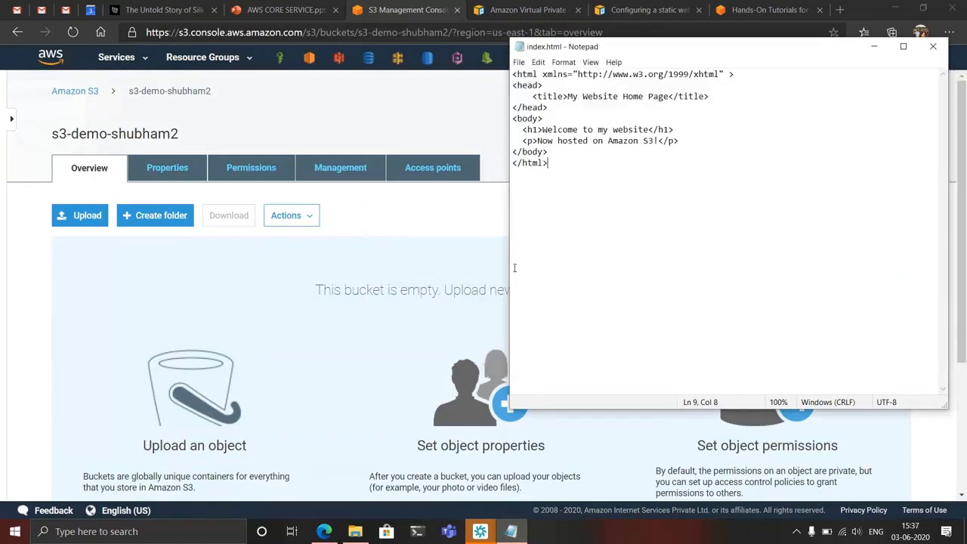
pyautogui.click(931, 48)
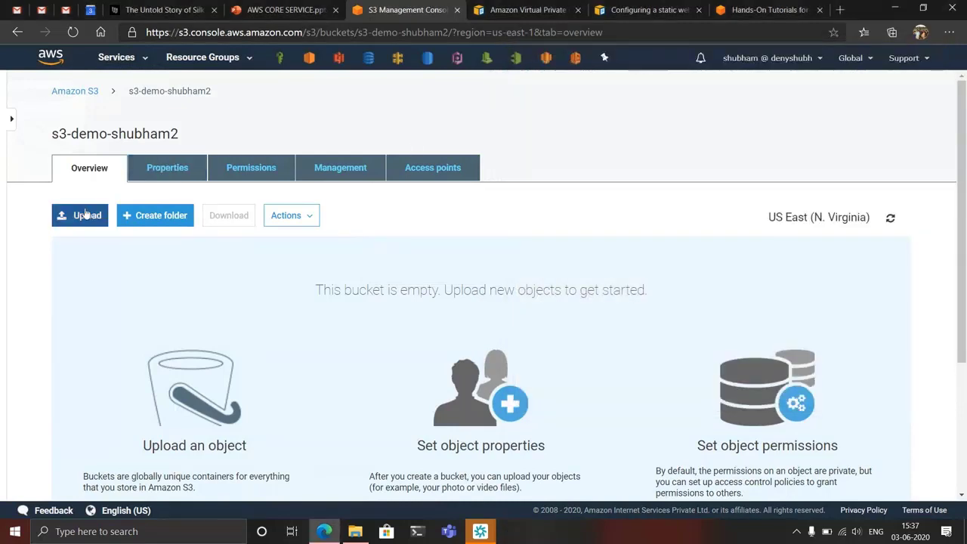
# - Upload index.html from the Desktop to the s3-demo bucket with the default settings
pyautogui.click(159, 216)
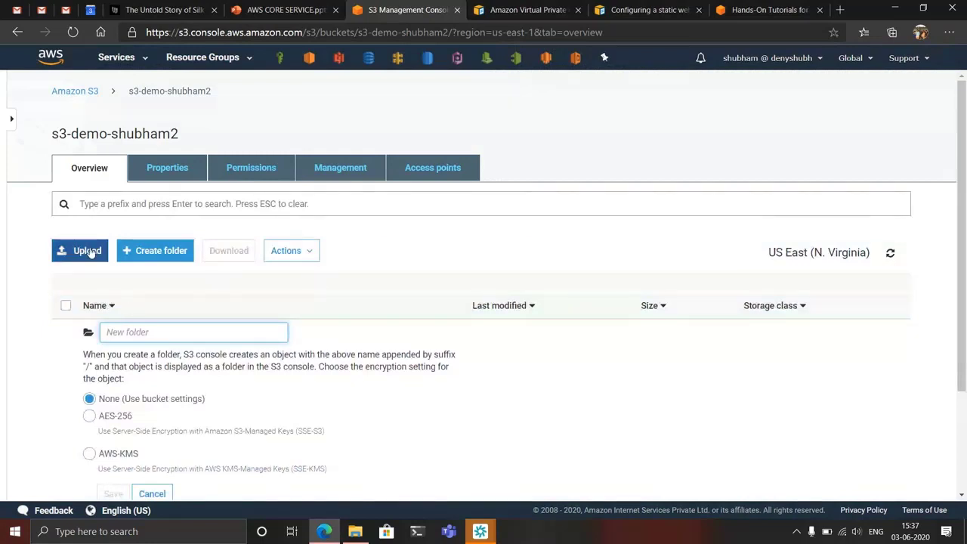
pyautogui.click(149, 492)
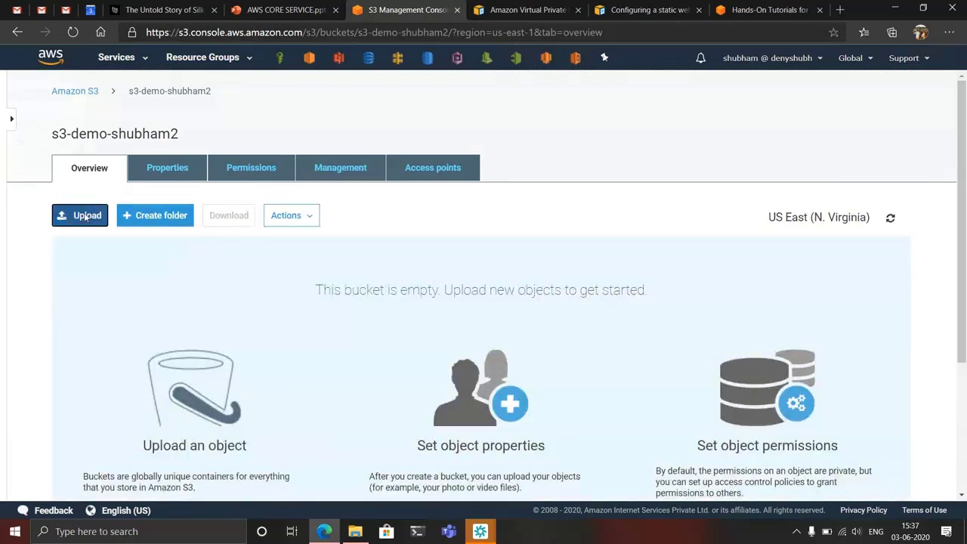
pyautogui.click(86, 217)
pyautogui.click(476, 378)
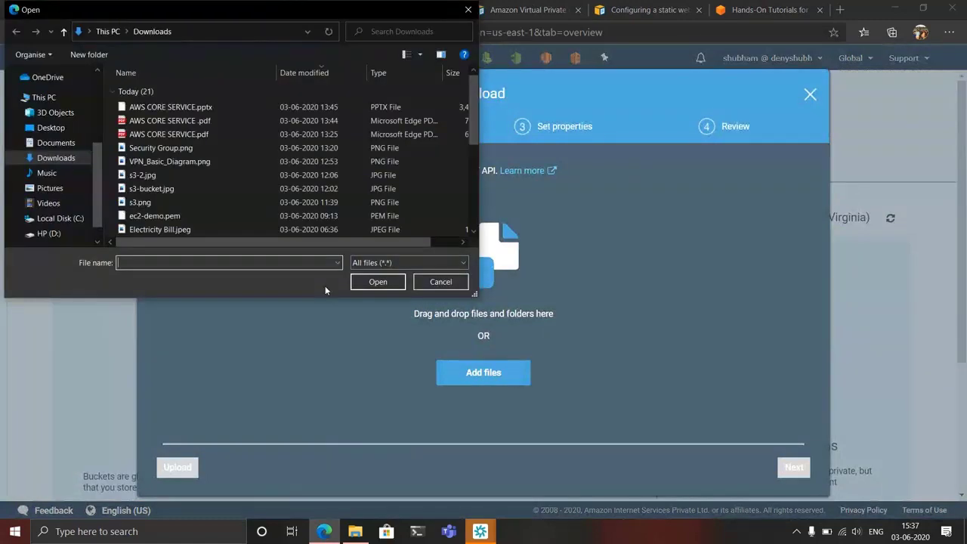
pyautogui.click(40, 131)
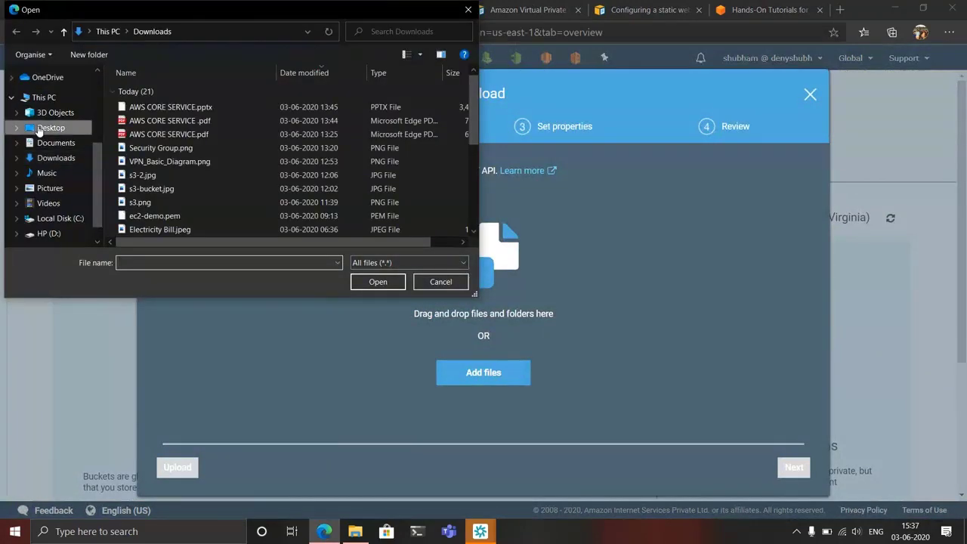
pyautogui.click(159, 262)
pyautogui.write('in')
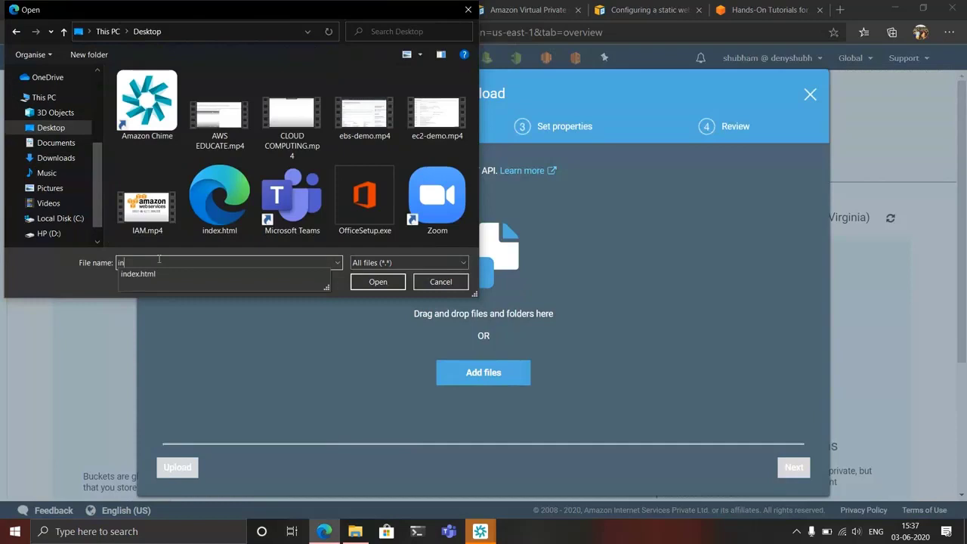
pyautogui.click(163, 273)
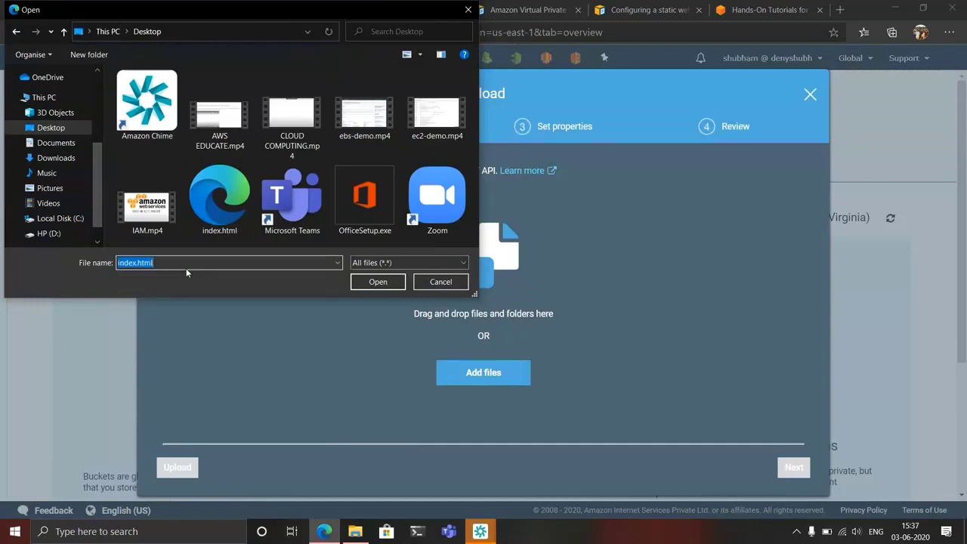
pyautogui.click(376, 282)
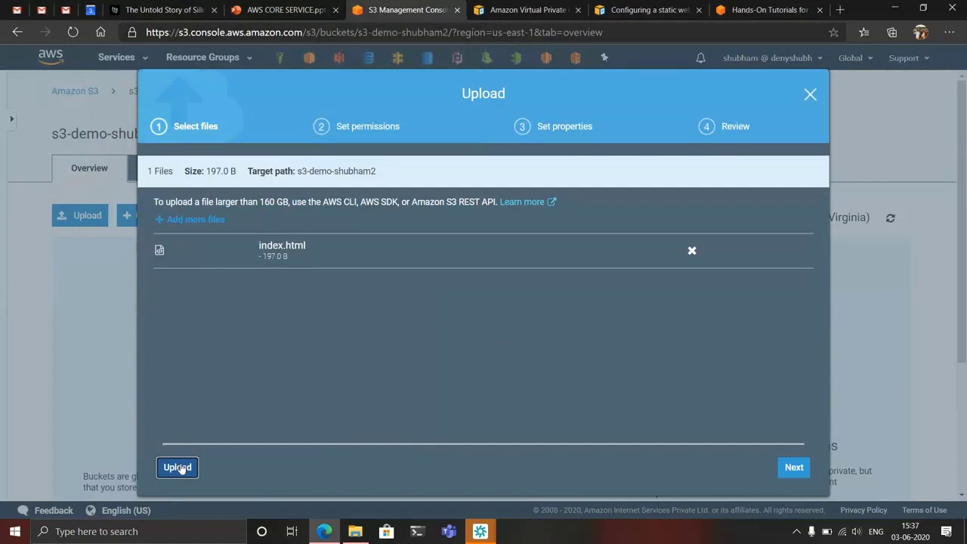
pyautogui.click(178, 467)
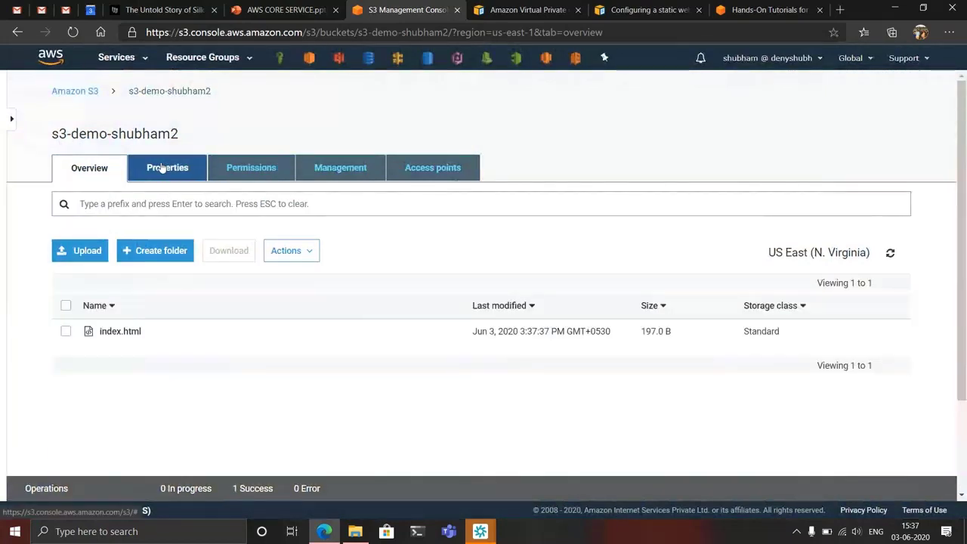
# - Enable static website hosting in the bucket's properties with index.html as the index document
pyautogui.click(161, 168)
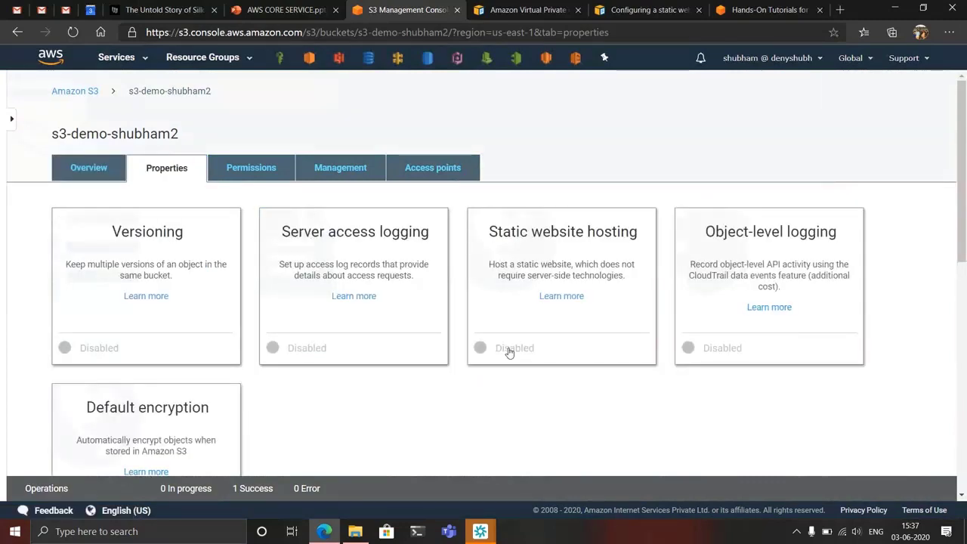
pyautogui.click(507, 350)
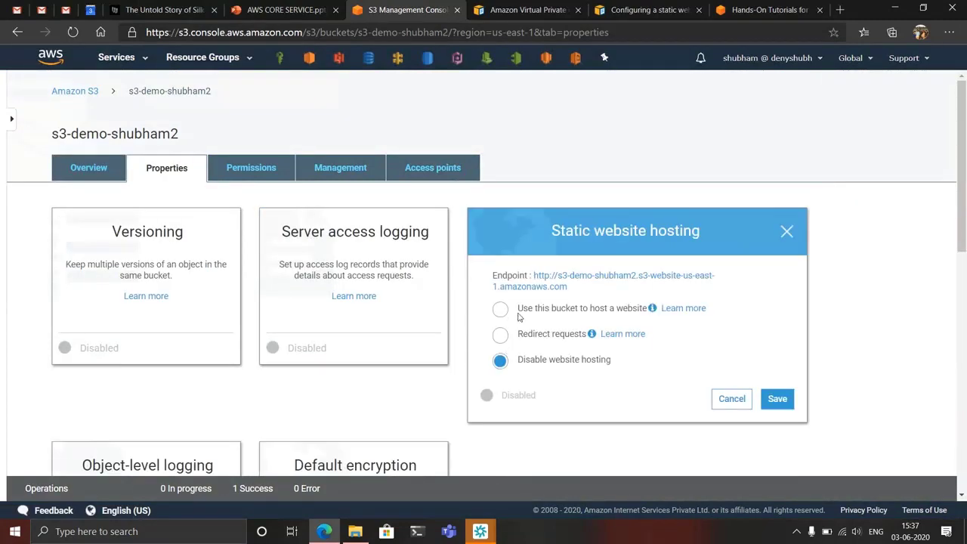
pyautogui.click(518, 311)
pyautogui.moveTo(587, 333)
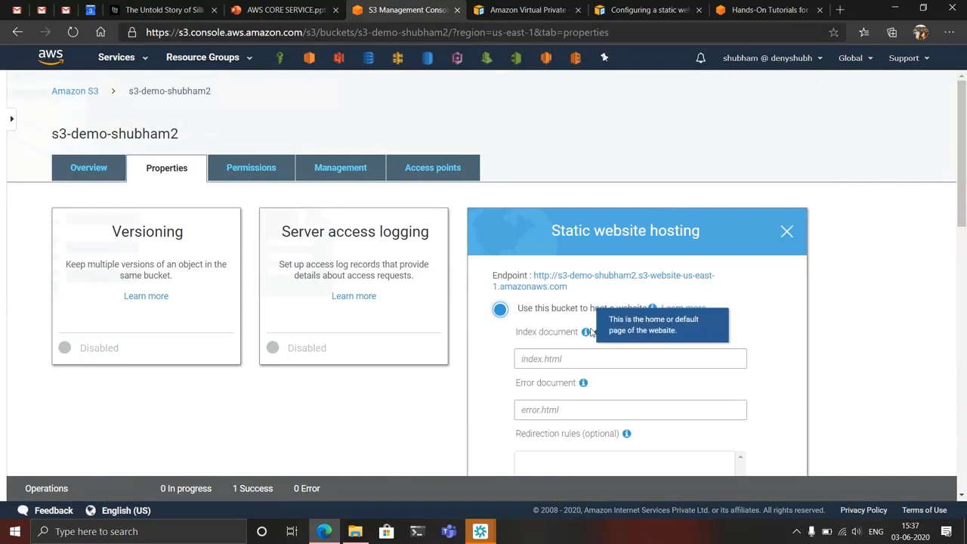
pyautogui.scroll(-1, 594, 332)
pyautogui.click(553, 259)
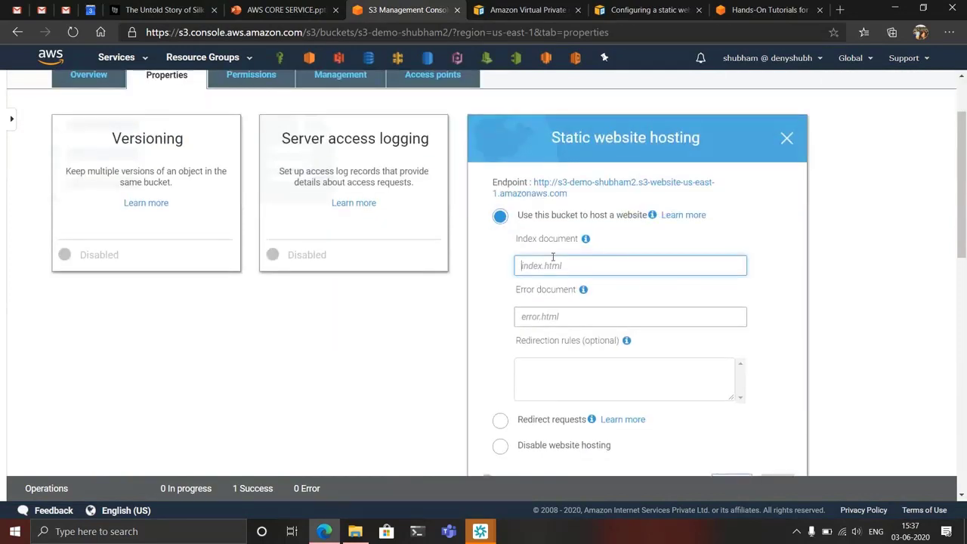
pyautogui.write('index.html')
pyautogui.scroll(-1, 659, 341)
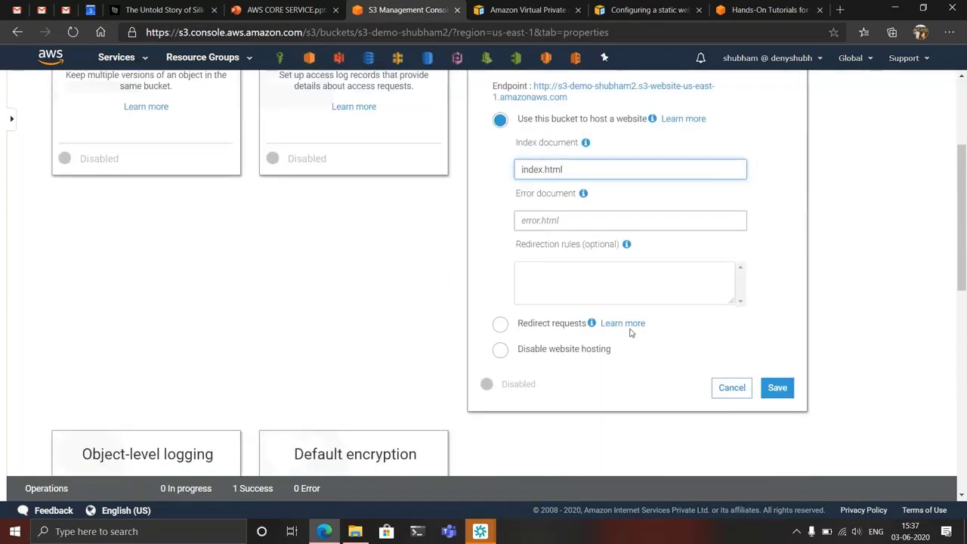
pyautogui.click(783, 390)
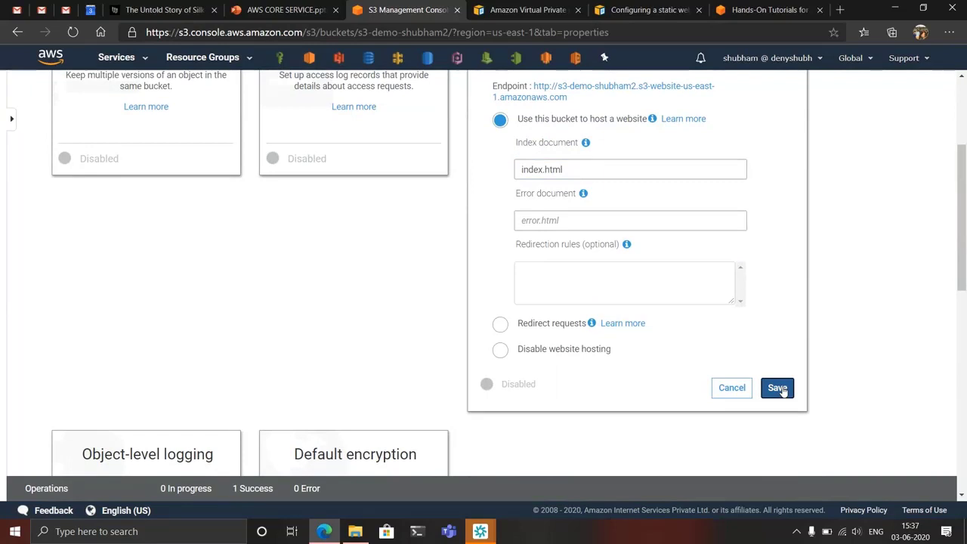
# - Reopen the static website hosting settings, select the endpoint URL and return to the bucket overview
pyautogui.scroll(2, 783, 390)
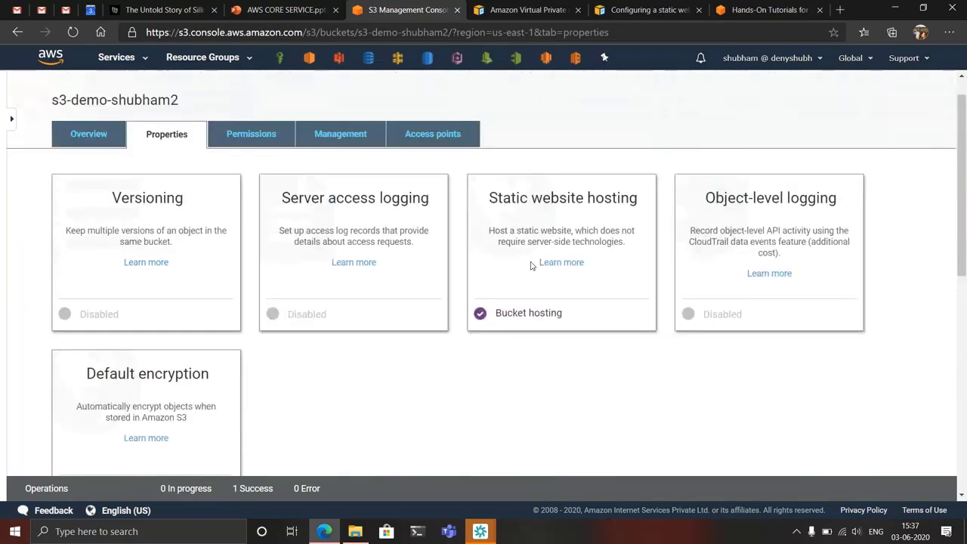
pyautogui.click(536, 200)
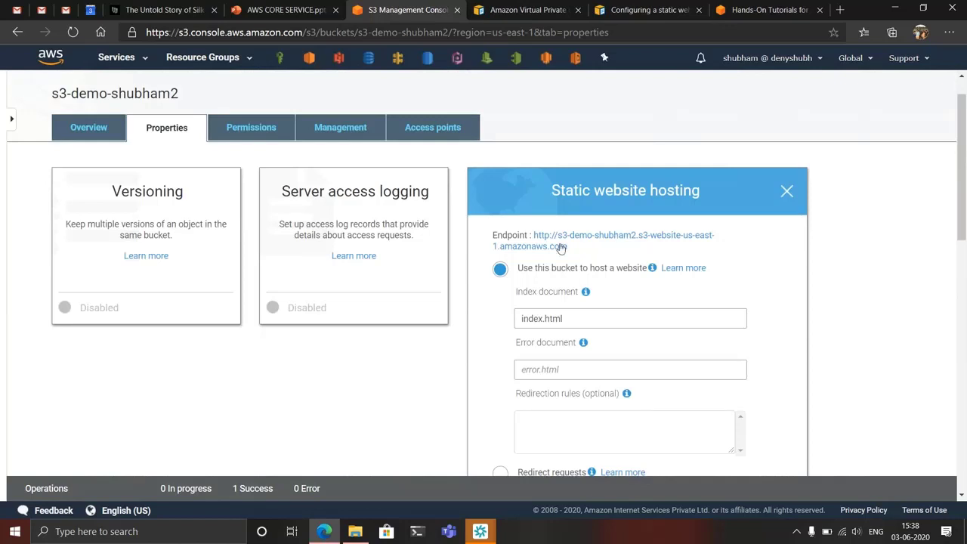
pyautogui.moveTo(565, 247); pyautogui.dragTo(536, 236)
pyautogui.hotkey('ctrl', 'c')
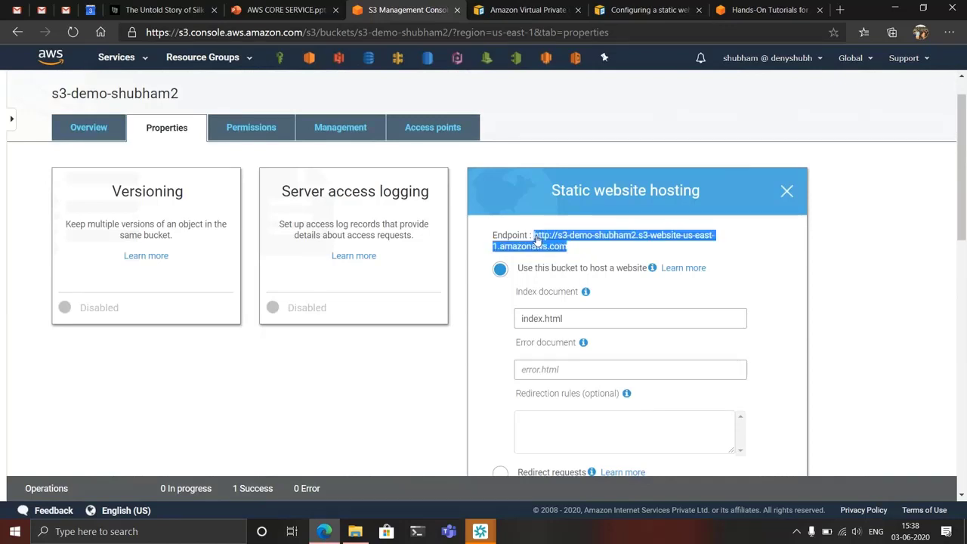
pyautogui.click(109, 140)
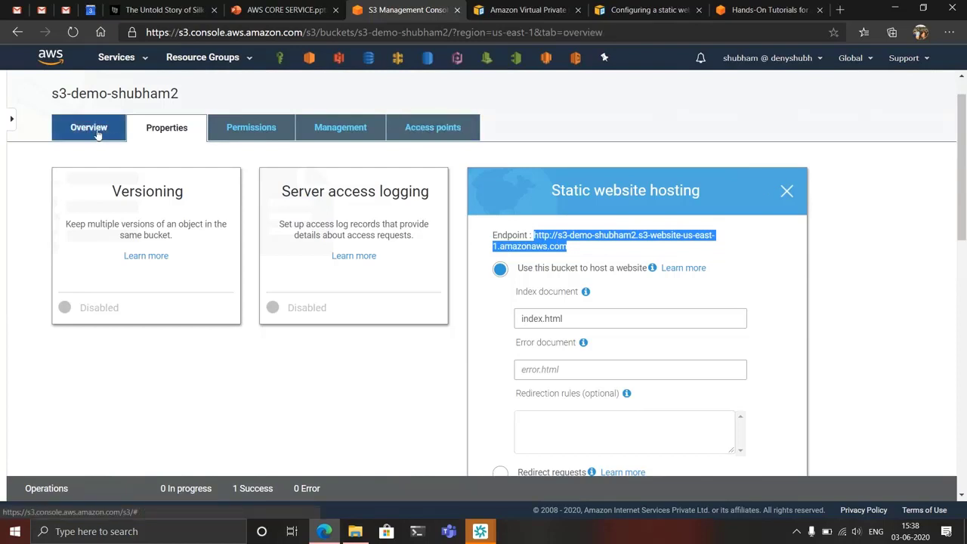
# - Turn off Block all public access in the bucket's permissions, save, and enter "confirm" to approve the change
pyautogui.click(262, 169)
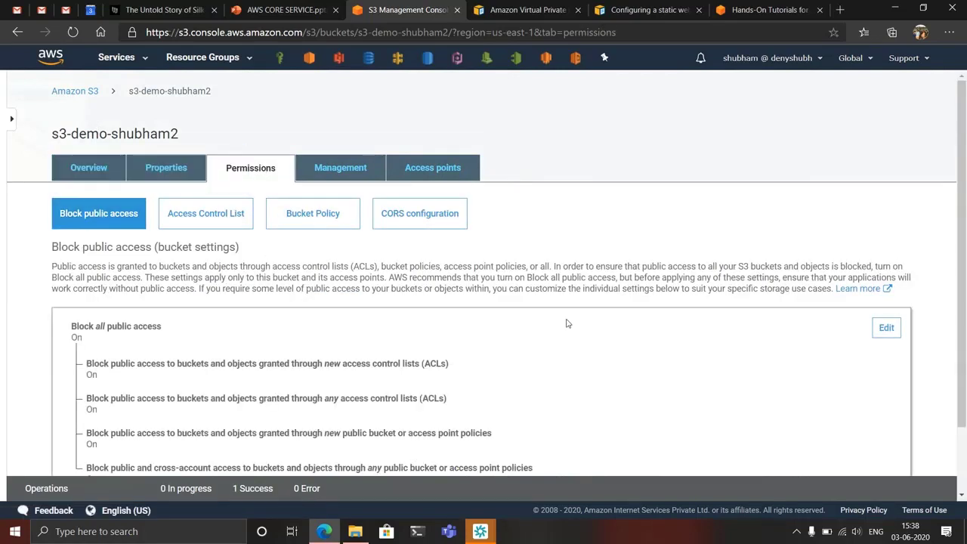
pyautogui.click(886, 327)
pyautogui.click(76, 328)
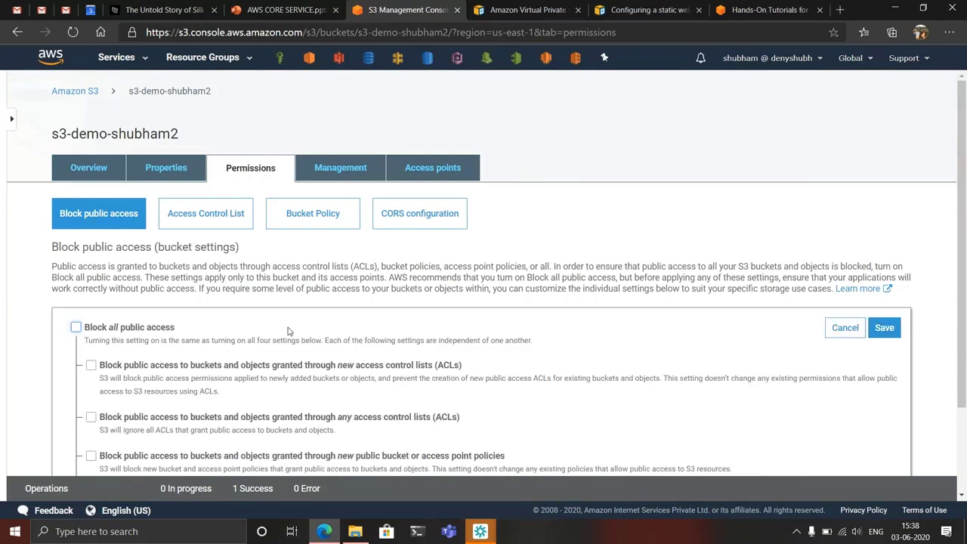
pyautogui.scroll(-2, 287, 331)
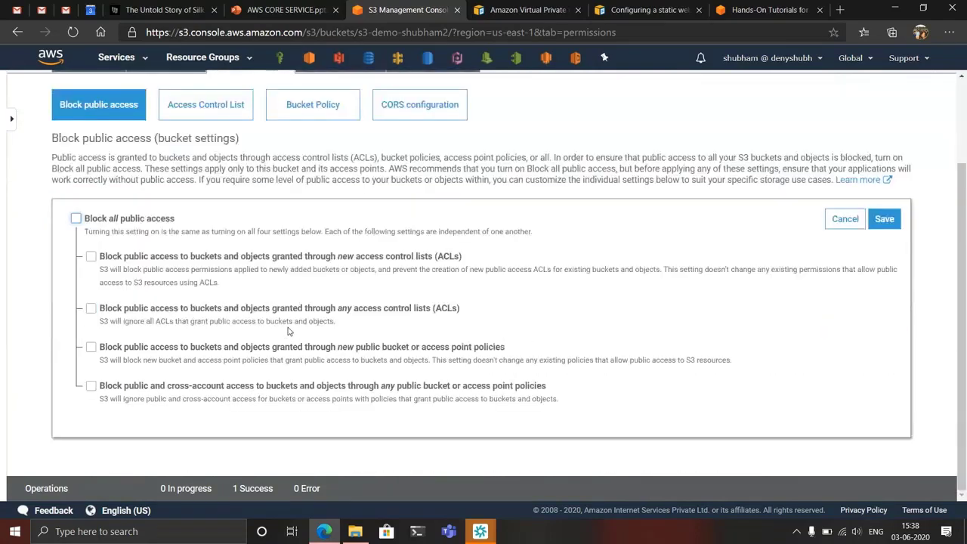
pyautogui.click(884, 219)
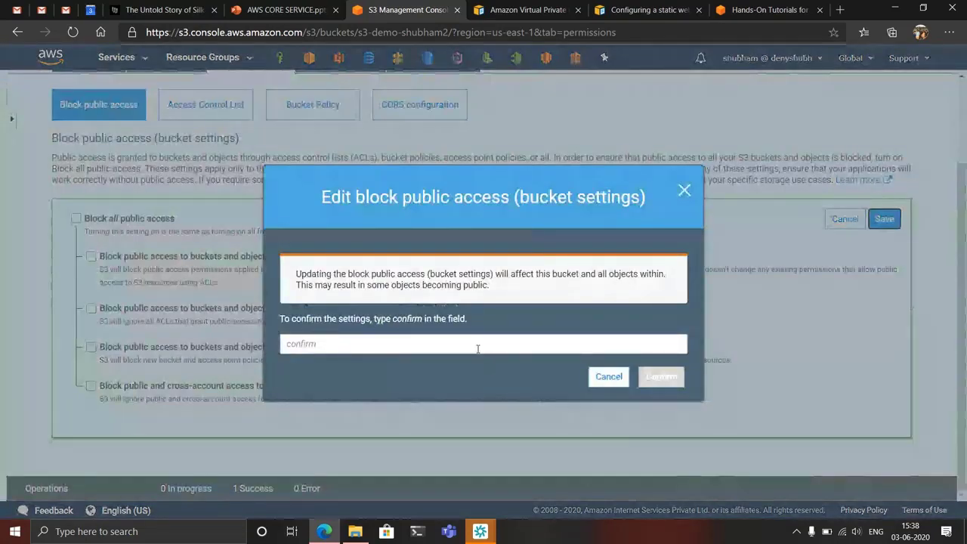
pyautogui.write('confirm')
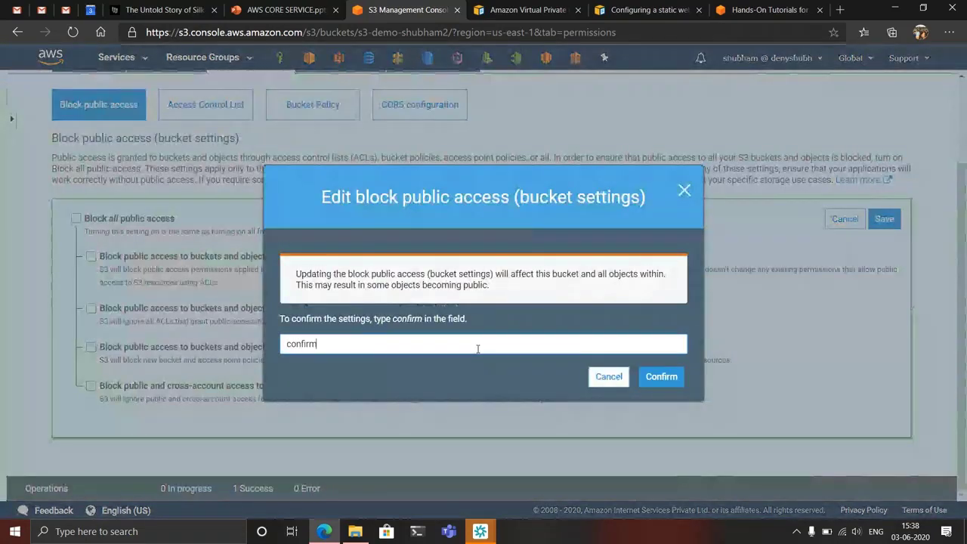
pyautogui.click(670, 378)
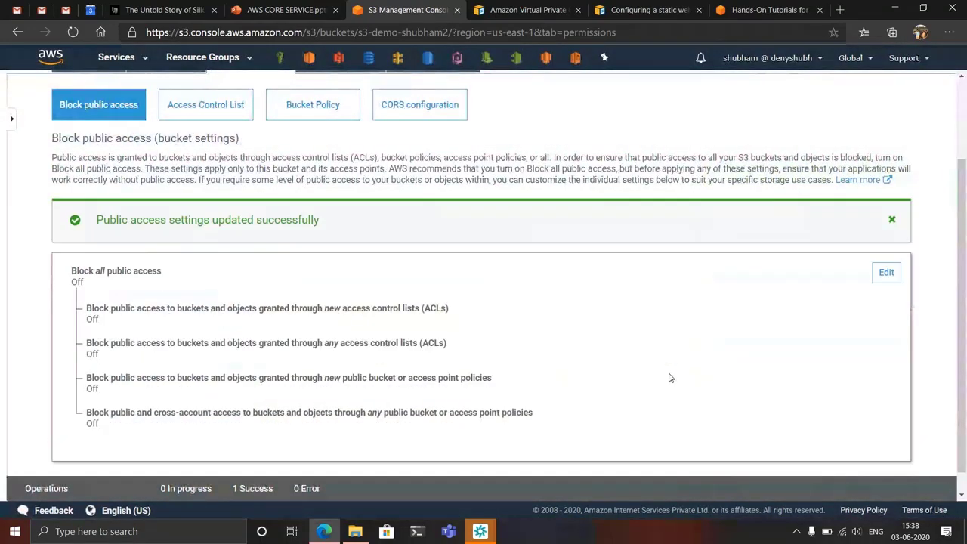
# - View the bucket's policy editor, leave it empty, and return to the bucket's object list
pyautogui.click(313, 104)
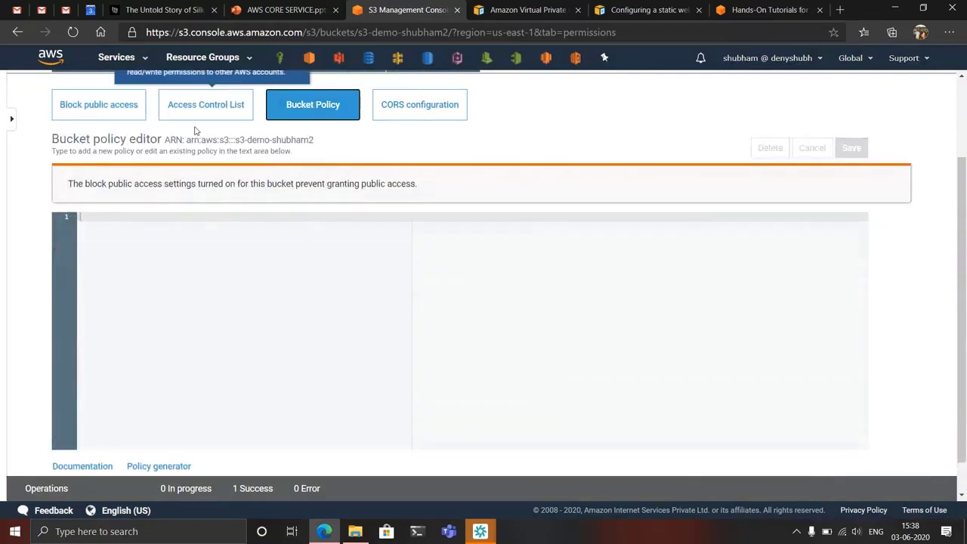
pyautogui.scroll(1, 194, 127)
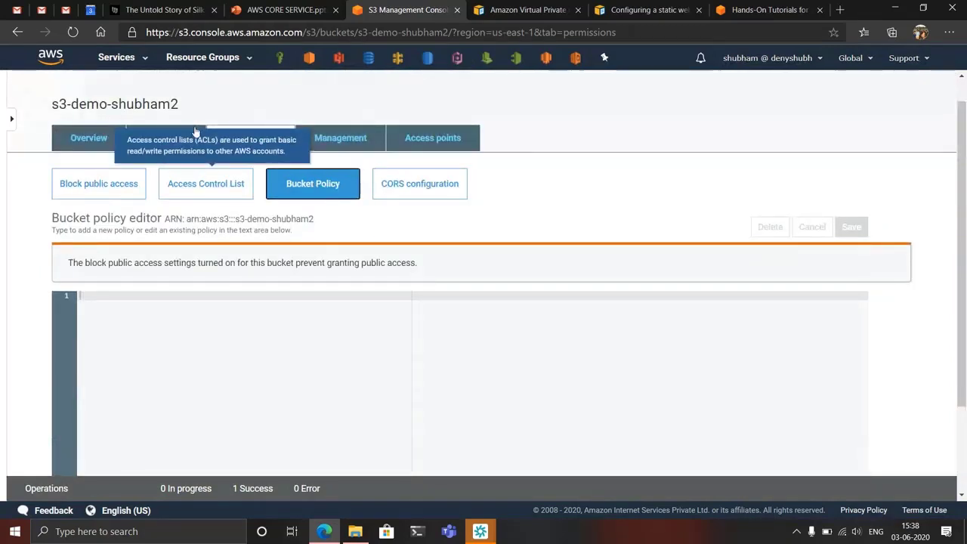
pyautogui.click(116, 338)
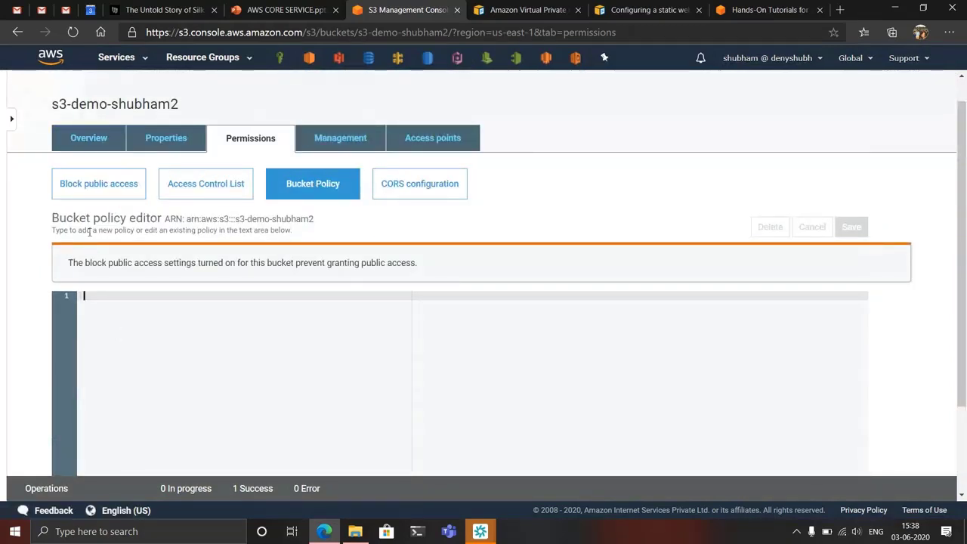
pyautogui.click(82, 141)
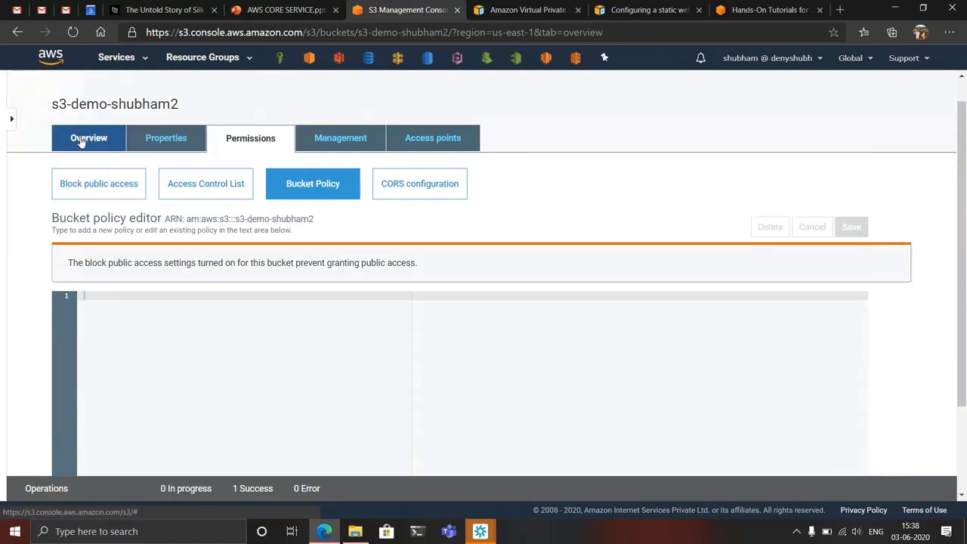
# - Open the copied static website endpoint URL in a new browser tab and dismiss the translation offer
pyautogui.click(840, 10)
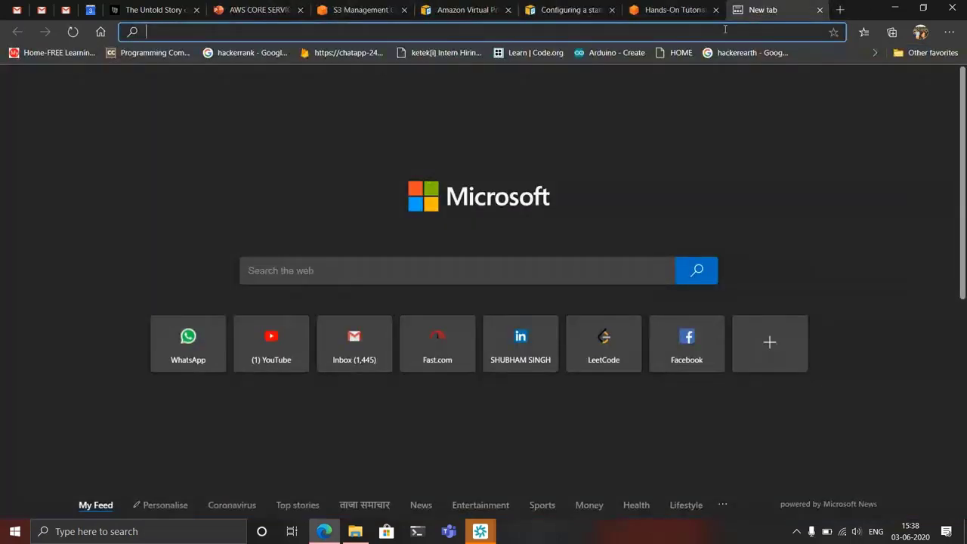
pyautogui.hotkey('ctrl', 'v')
pyautogui.press('Return')
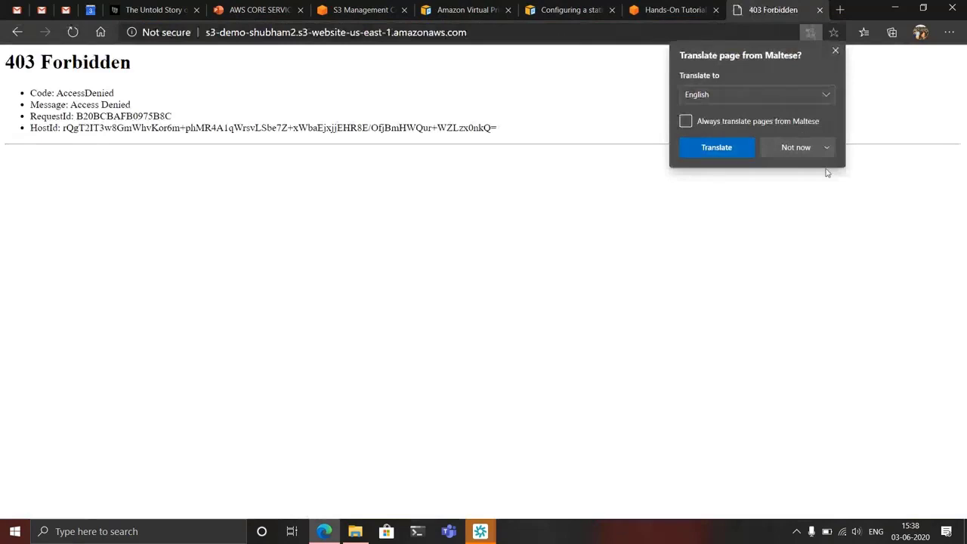
pyautogui.click(801, 149)
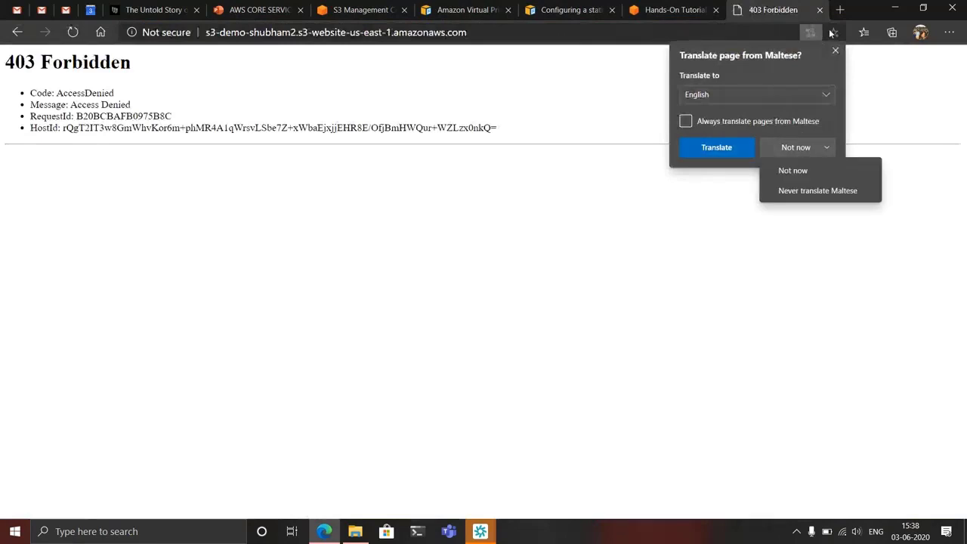
pyautogui.click(836, 51)
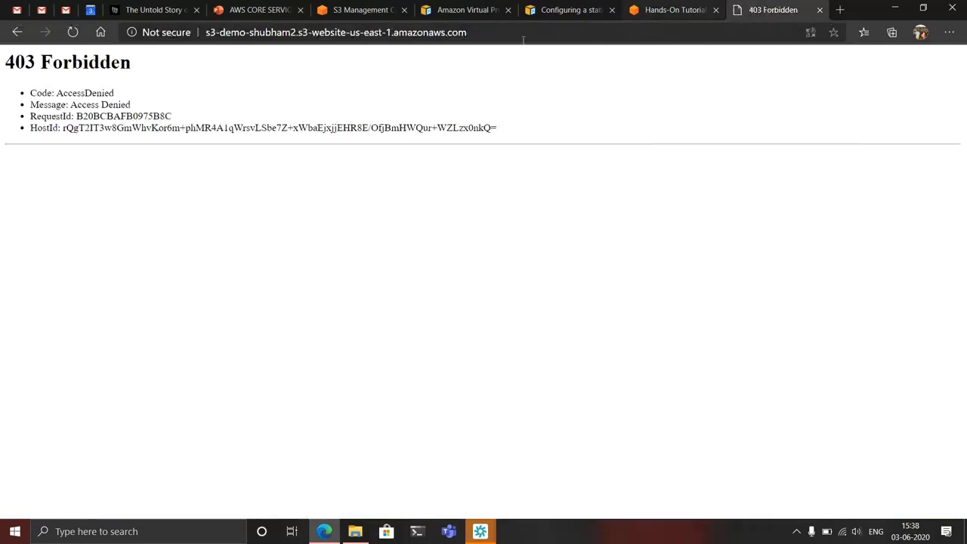
# - Return to the S3 bucket and make the index.html object public
pyautogui.click(363, 10)
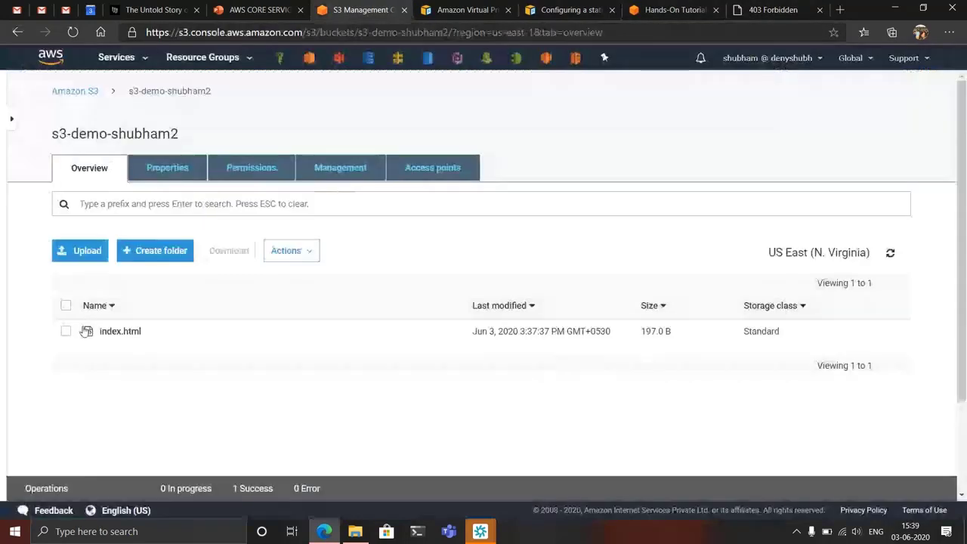
pyautogui.click(66, 332)
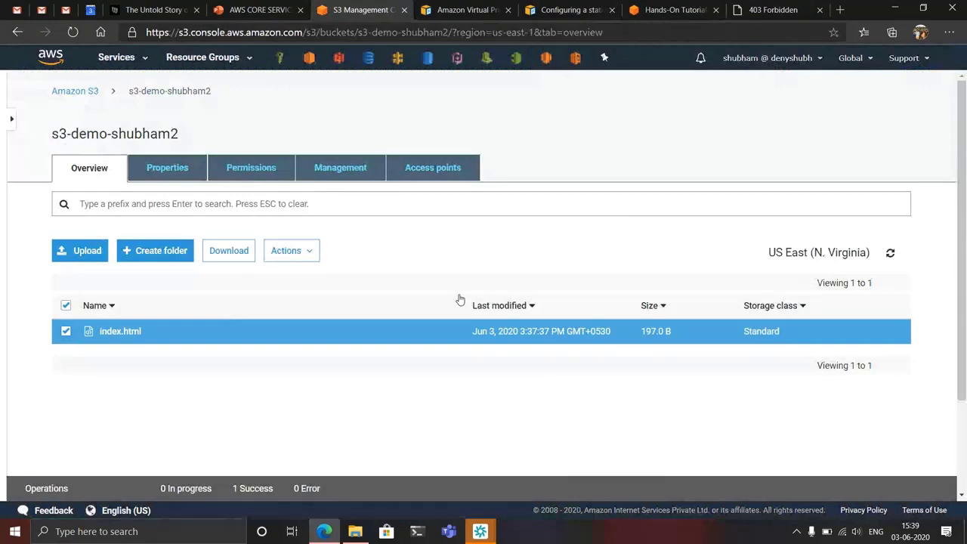
pyautogui.click(222, 320)
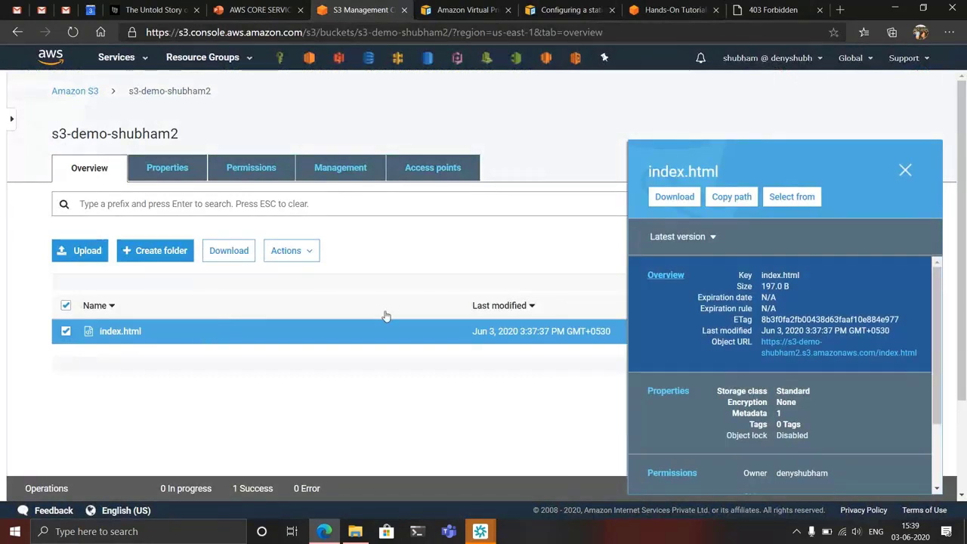
pyautogui.rightClick(265, 331)
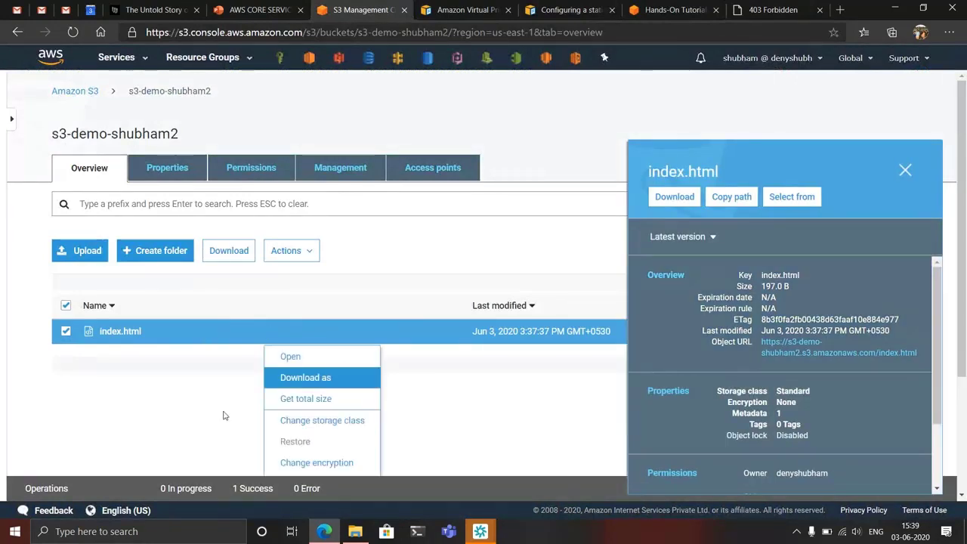
pyautogui.scroll(-1, 226, 412)
pyautogui.scroll(-1, 277, 401)
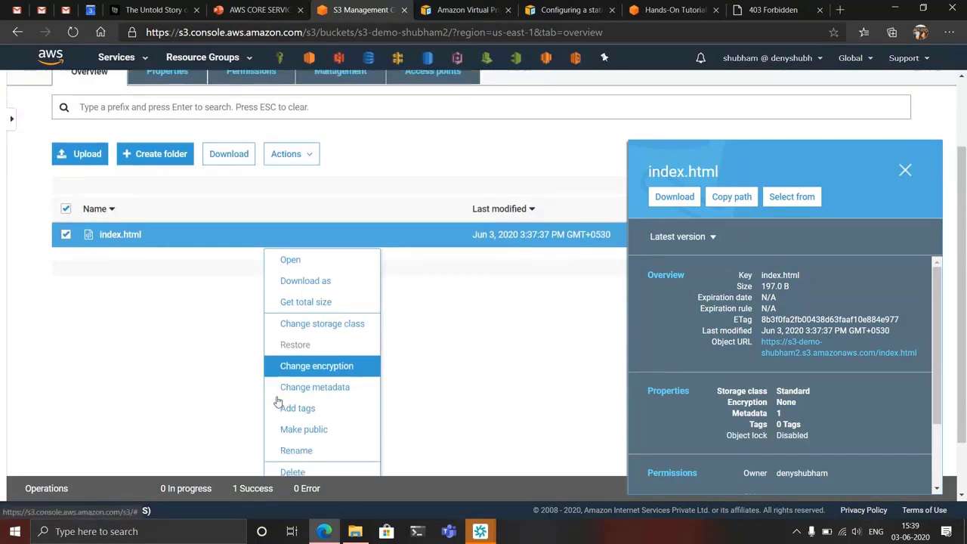
pyautogui.click(294, 383)
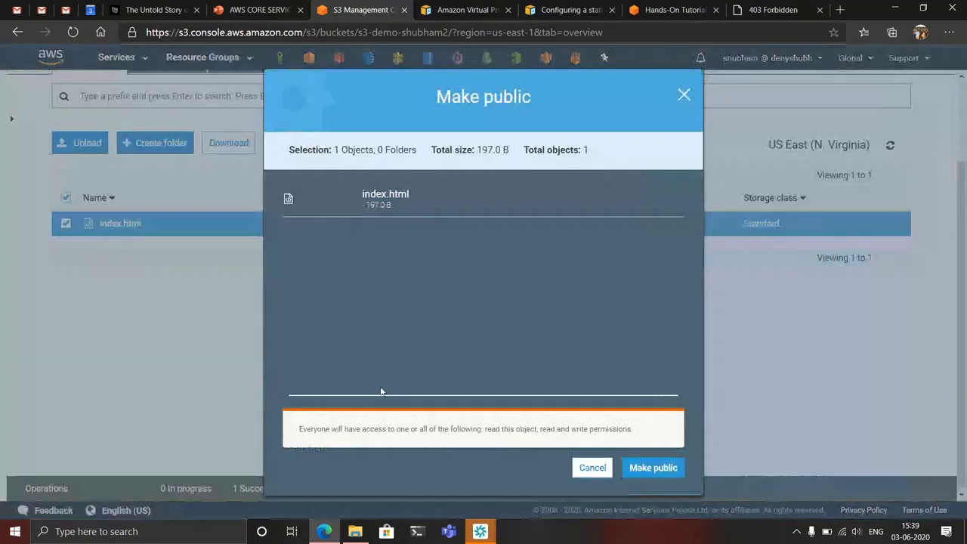
pyautogui.click(644, 467)
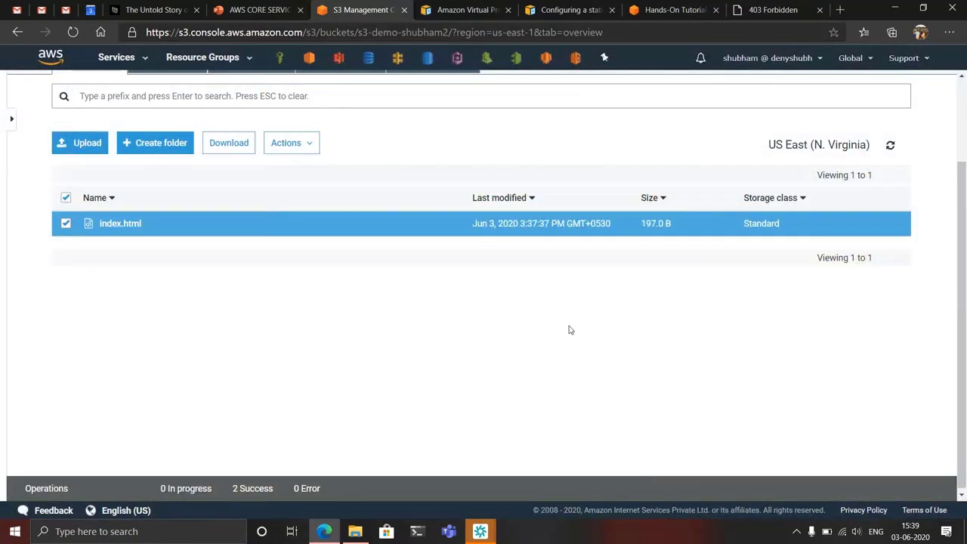
# - Reload the static website's endpoint page to check public access, dismissing the translation offer
pyautogui.click(763, 11)
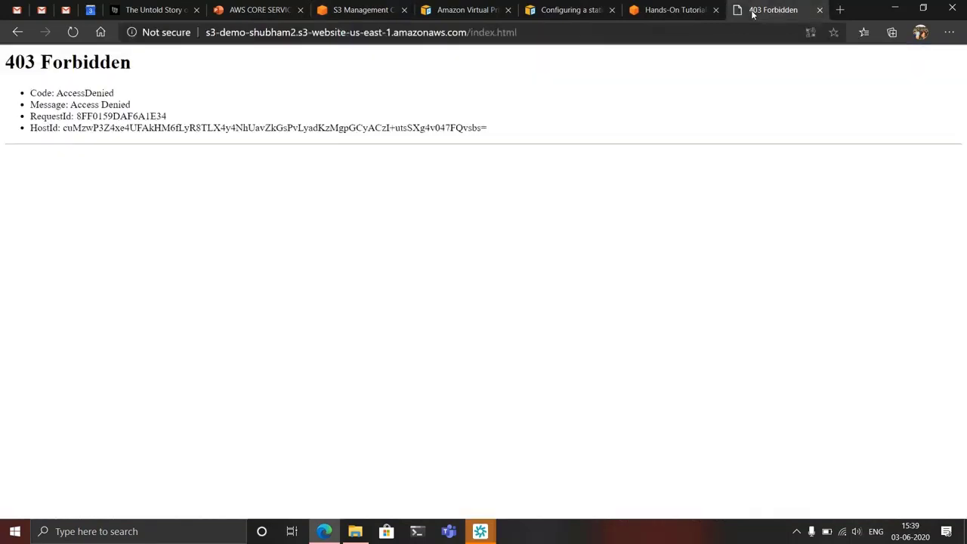
pyautogui.click(69, 33)
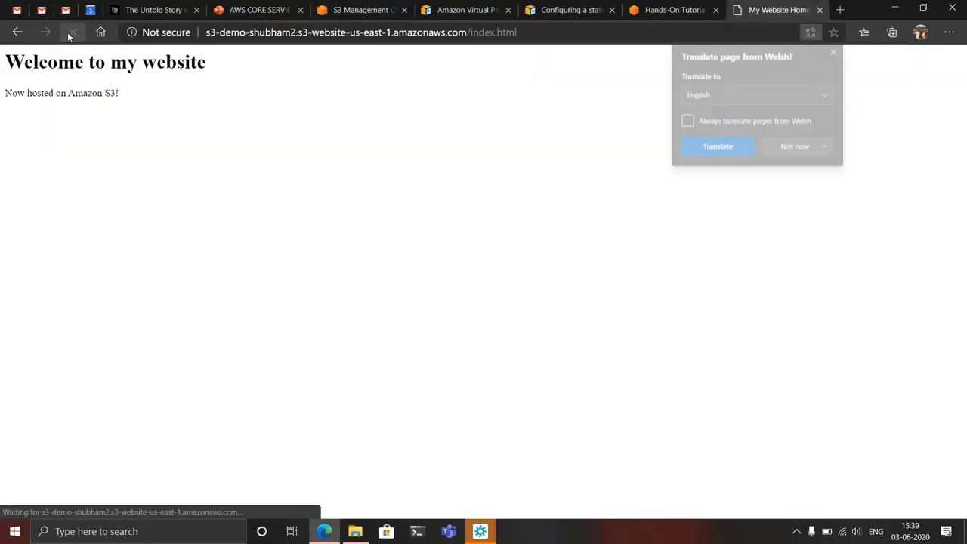
pyautogui.click(835, 51)
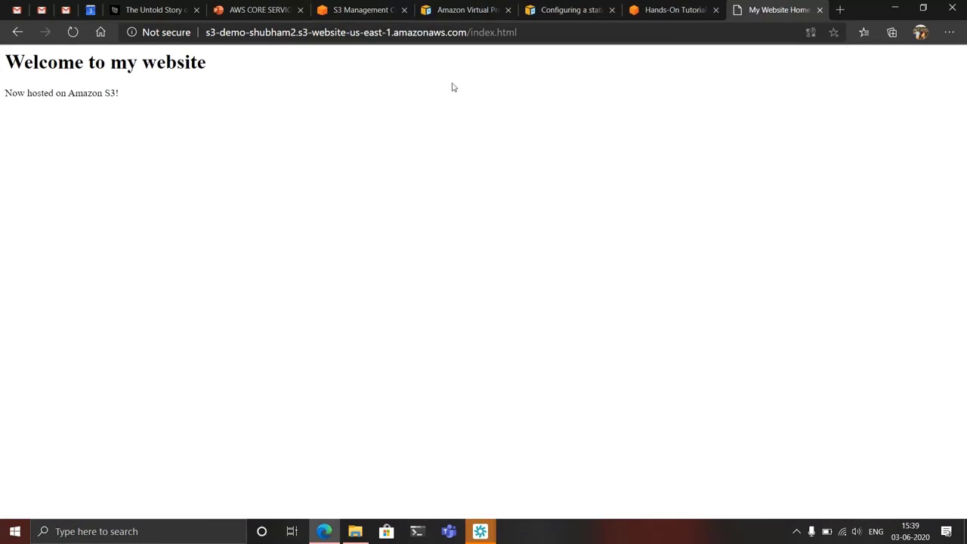